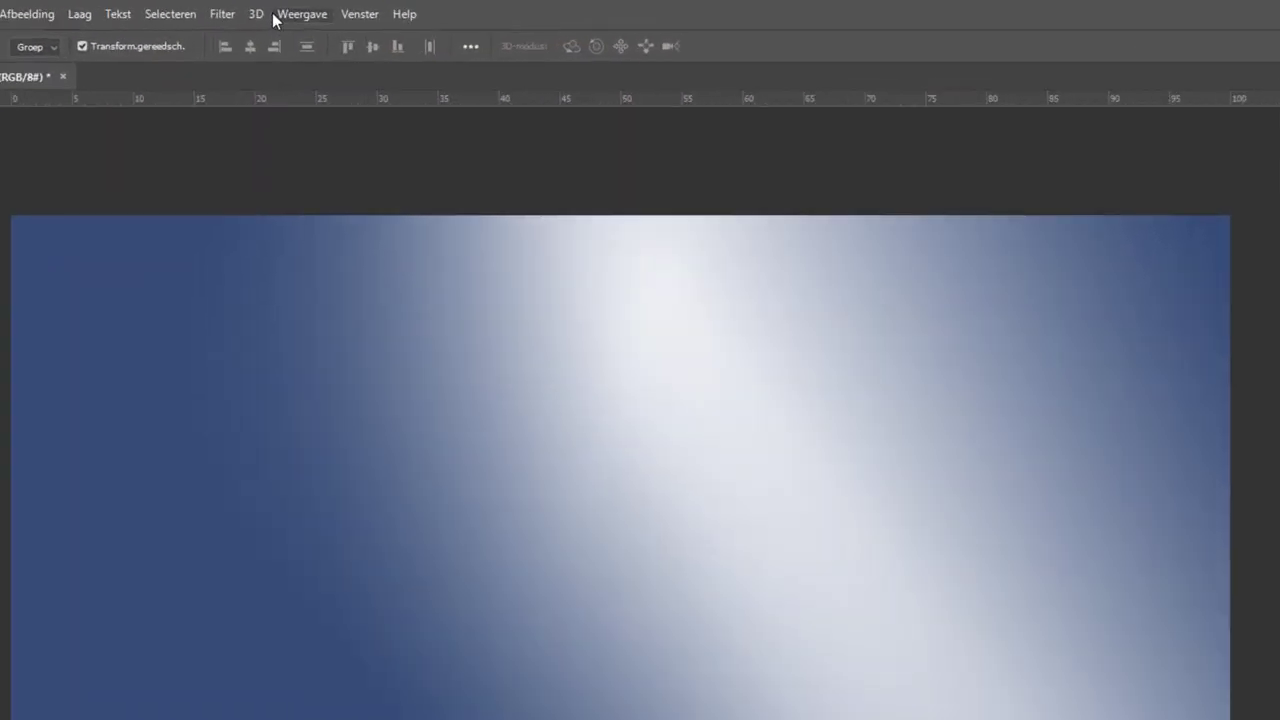
left_click(329, 9)
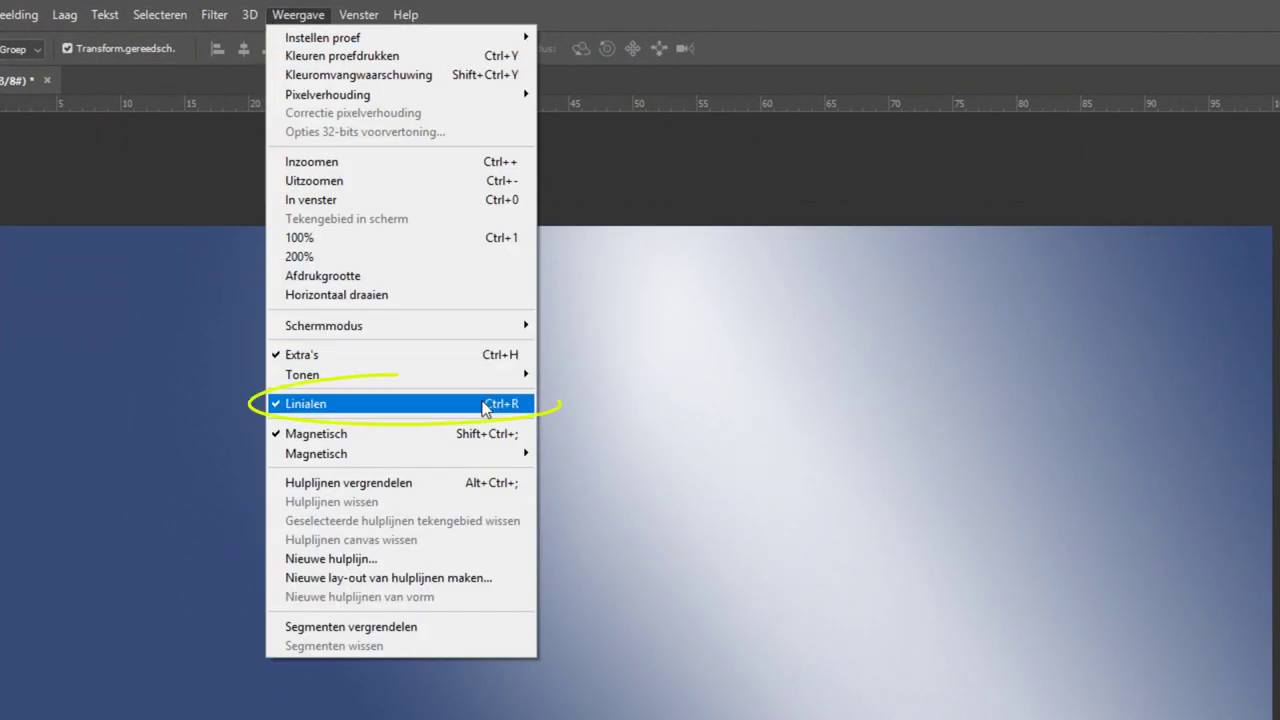
left_click(632, 377)
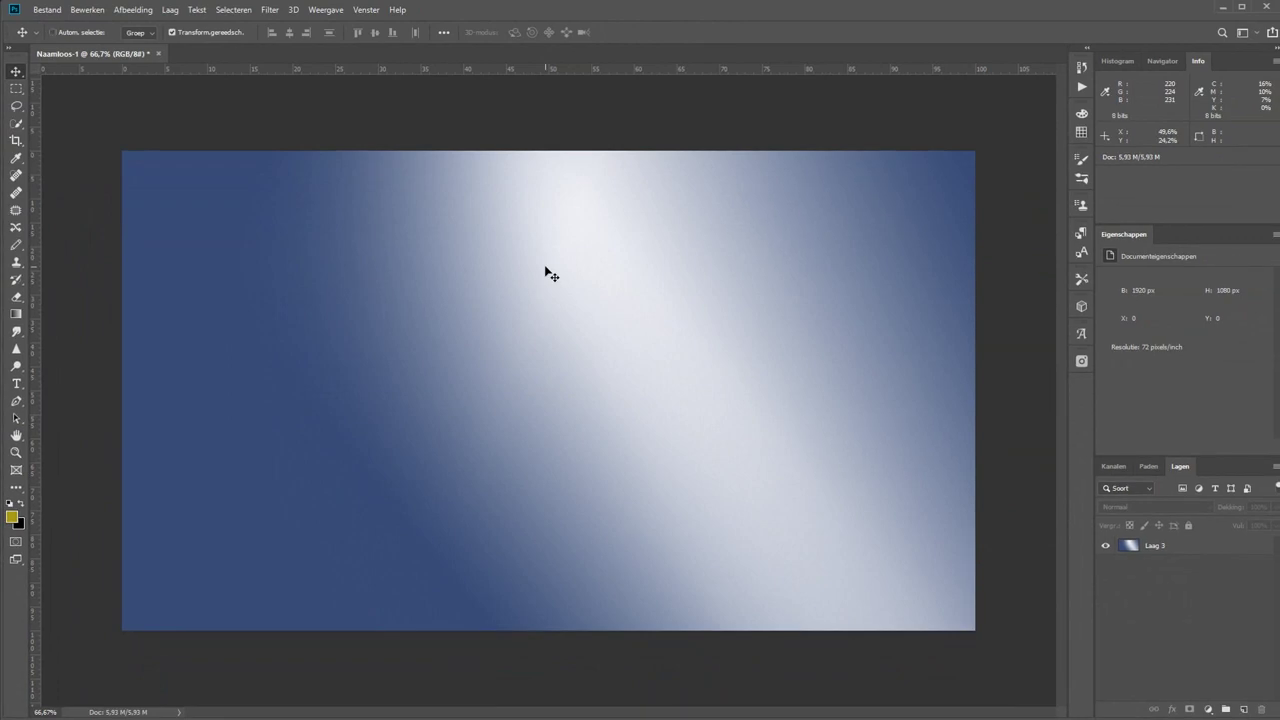
key("ctrl+r")
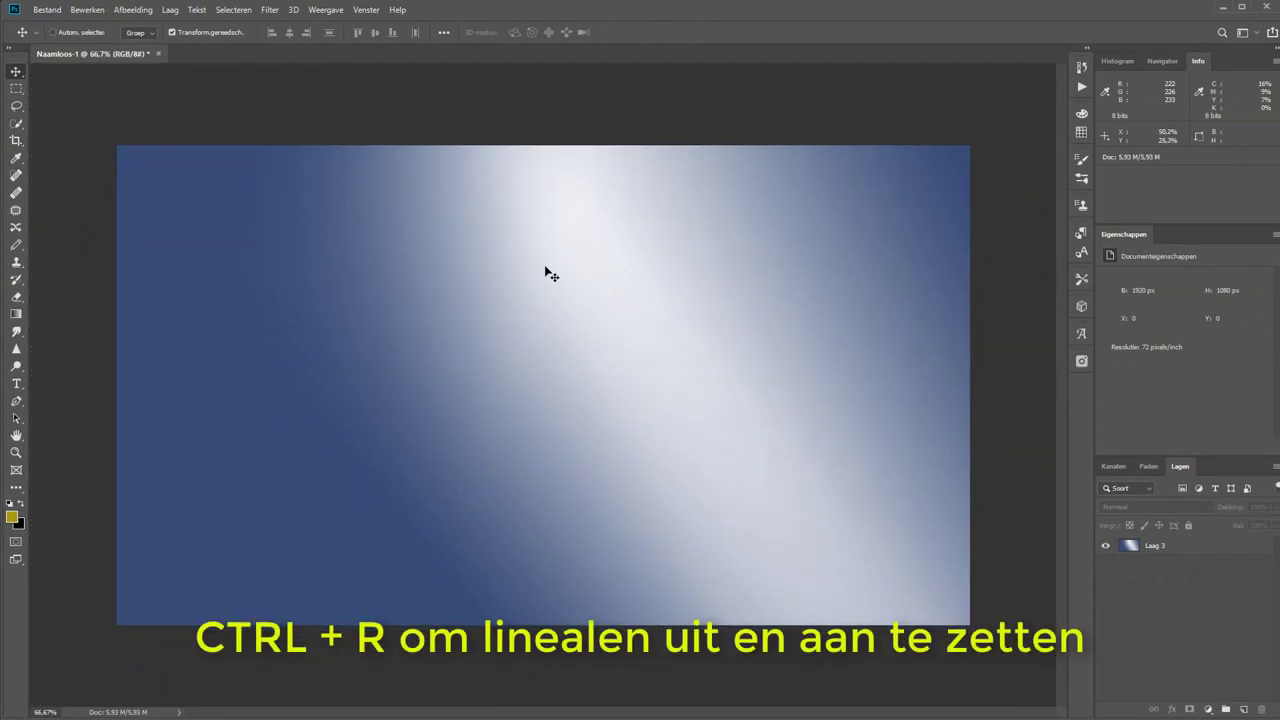
key("ctrl+r")
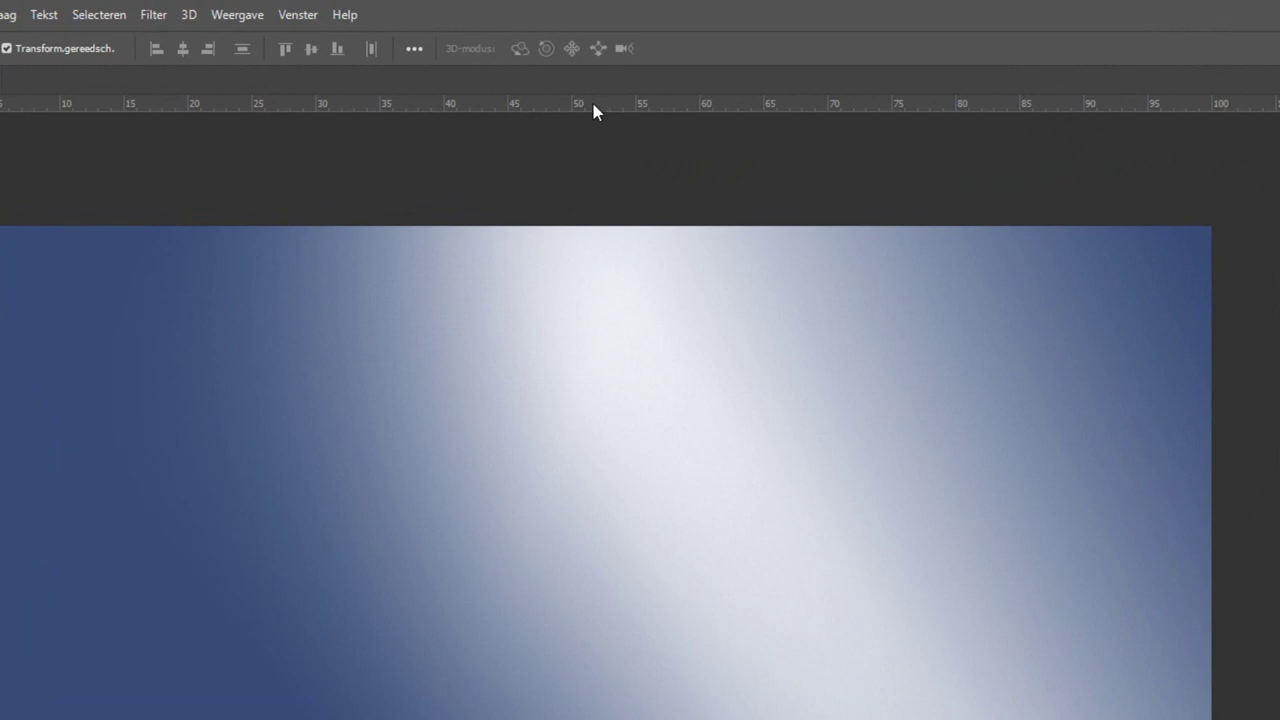
Drag a horizontal guide from the top ruler to roughly half the canvas height.
mouse_move(592, 103)
left_mouse_down()
mouse_move(590, 309)
mouse_move(549, 388)
left_mouse_up()
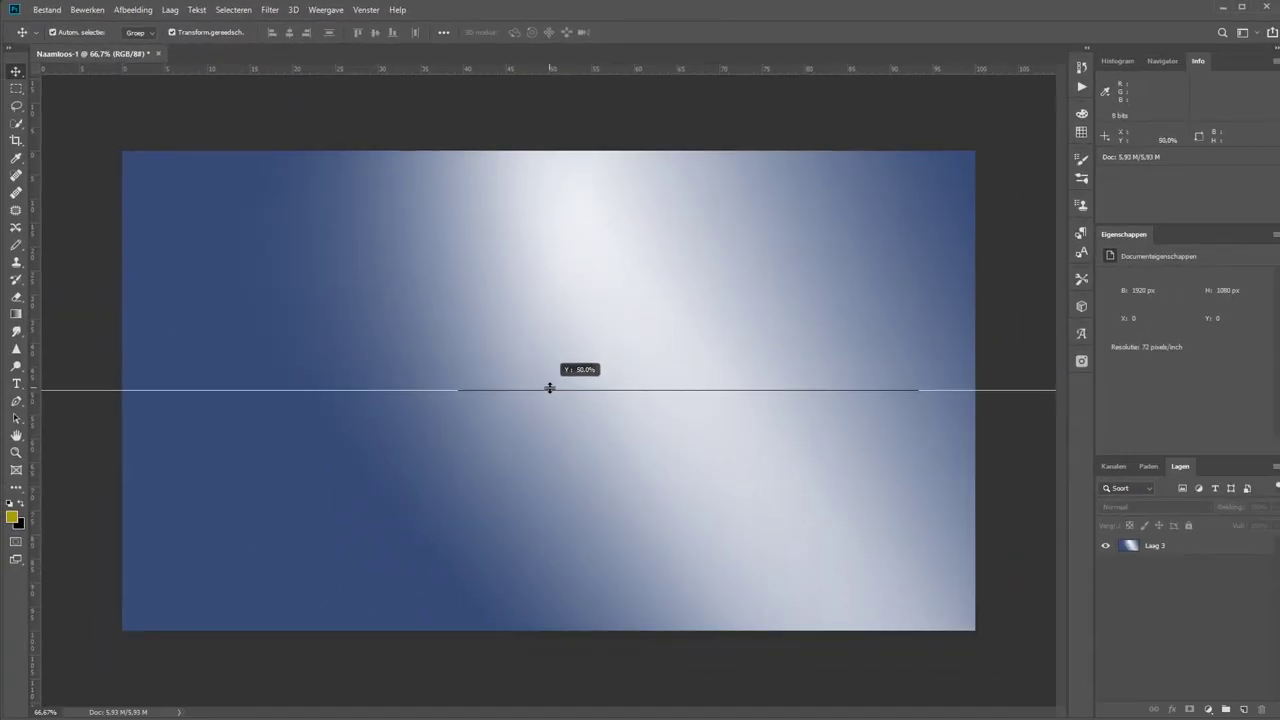
left_click_drag(549, 388, 550, 392)
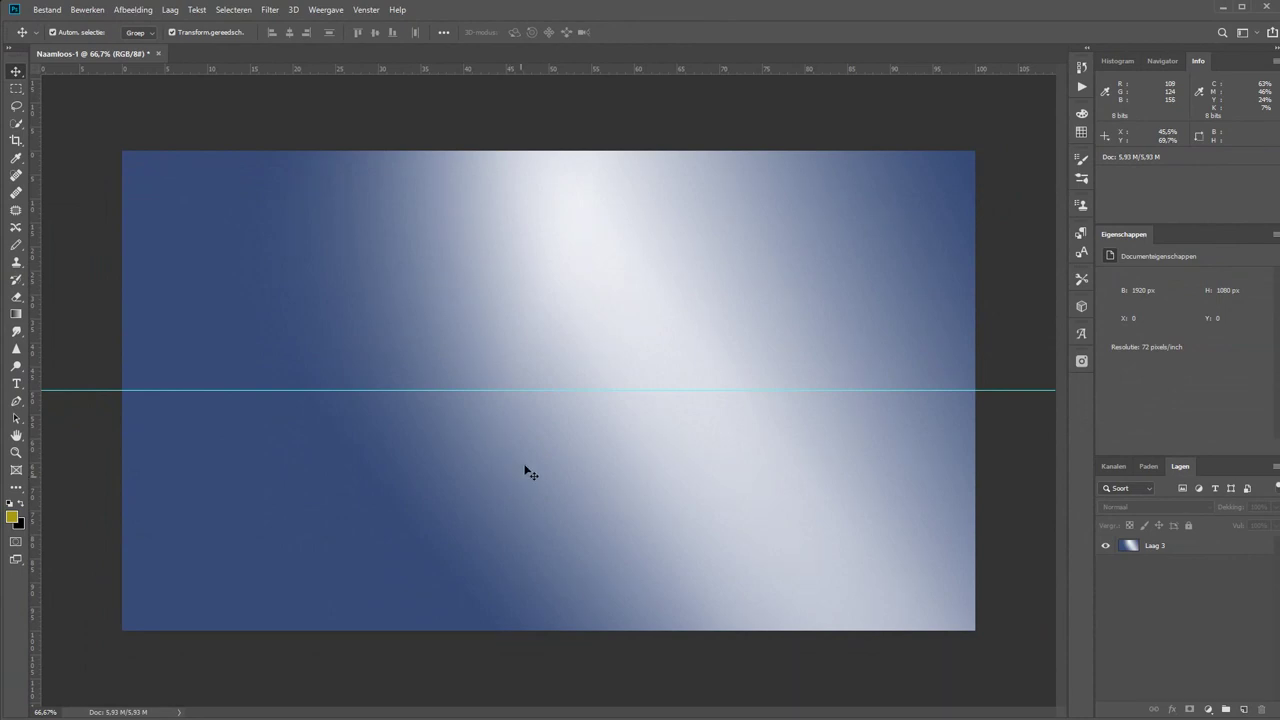
key("z")
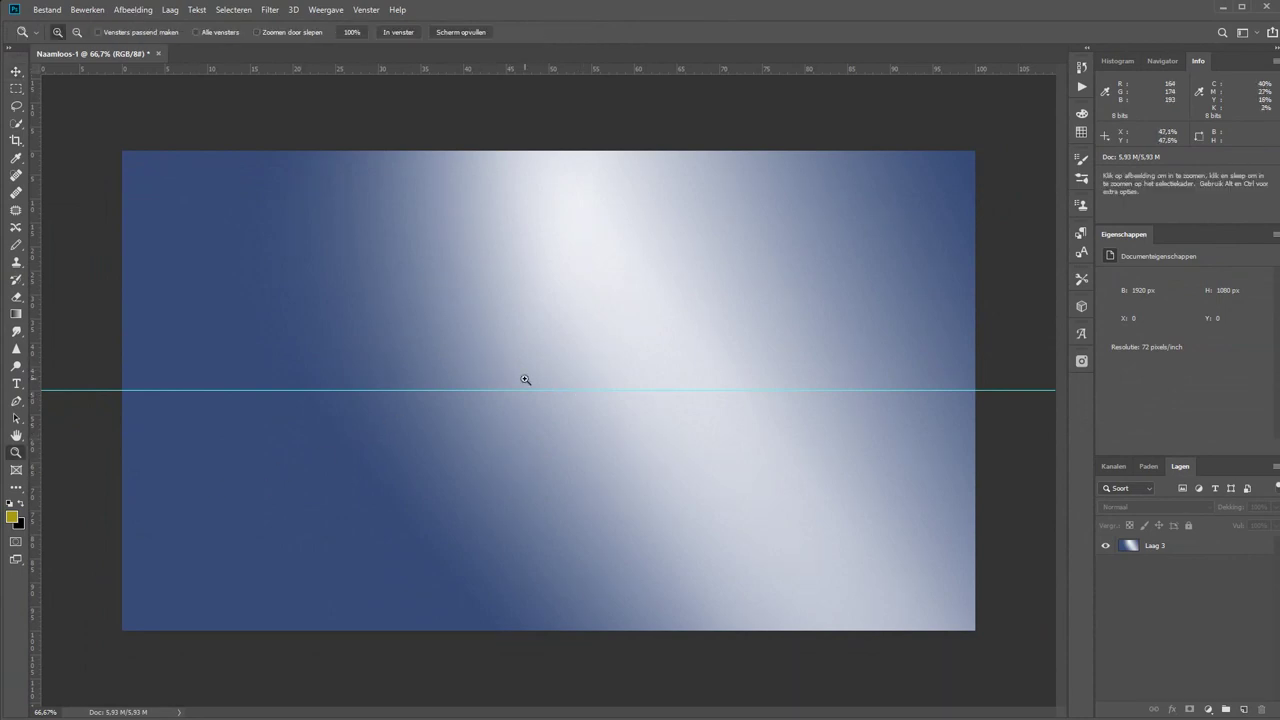
left_click_drag(522, 378, 568, 418)
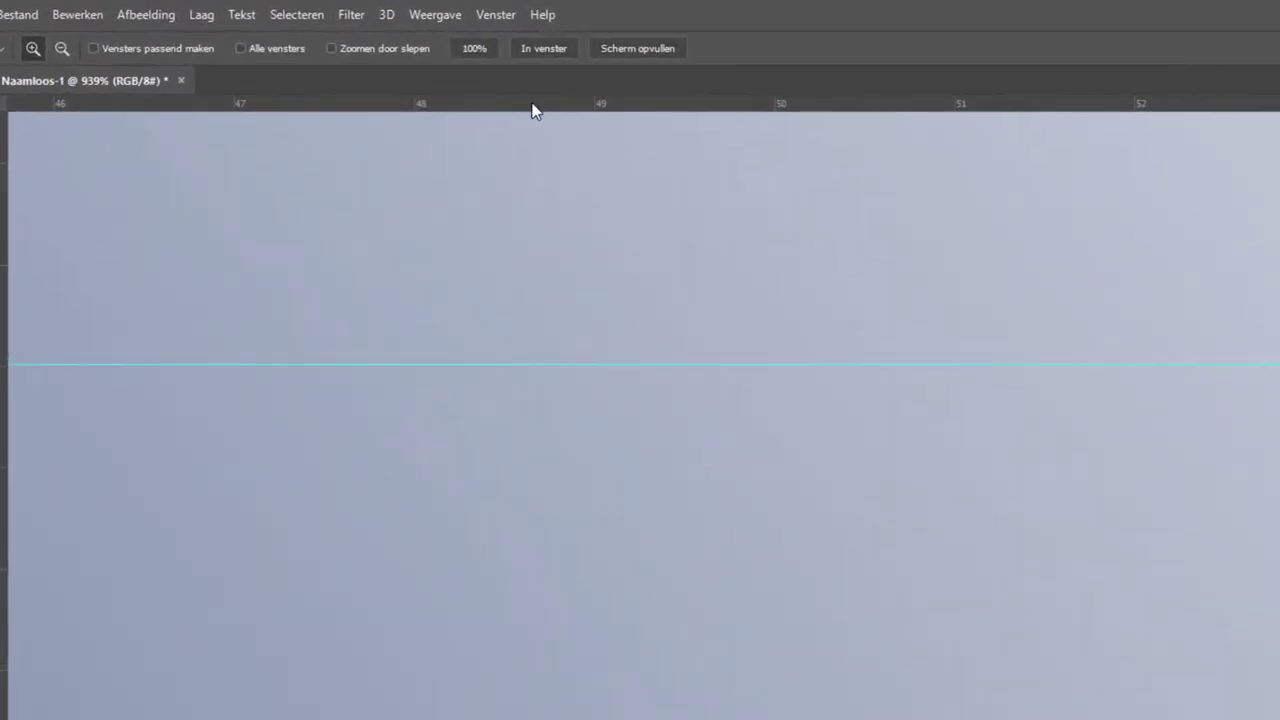
Switch the ruler units to percent and fine-tune the guide to exactly 50%.
right_click(495, 98)
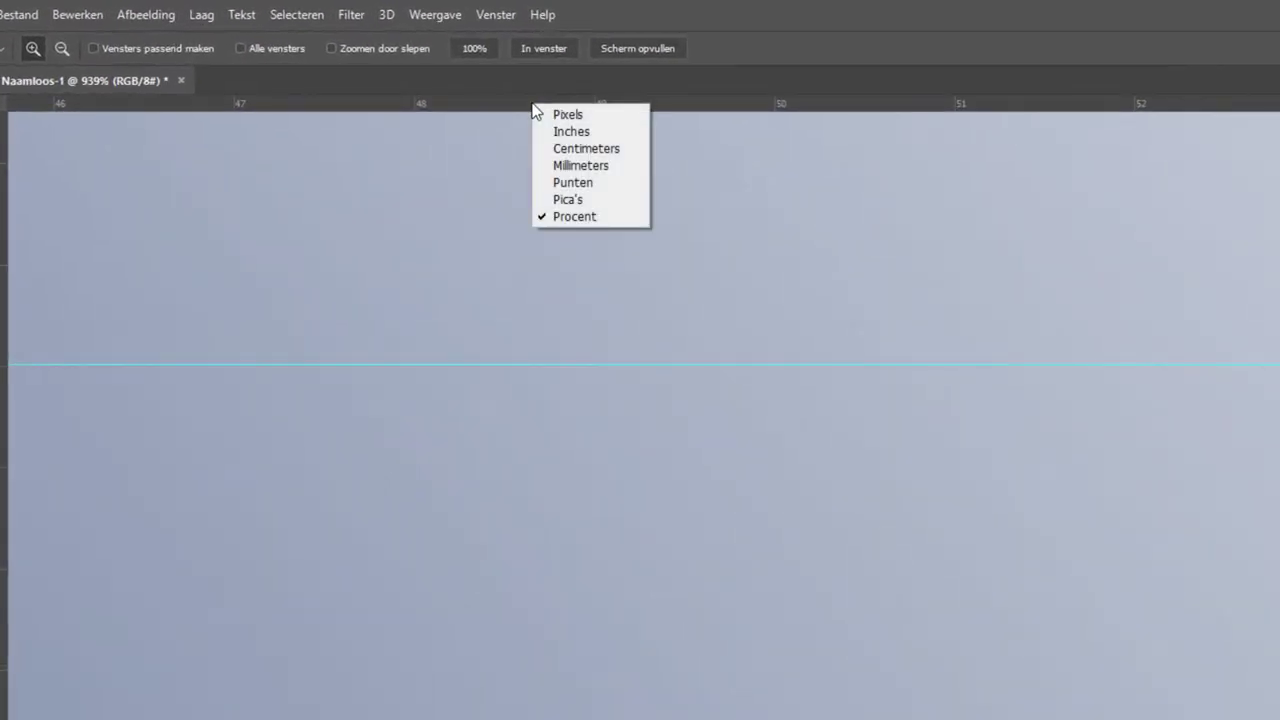
left_click(643, 213)
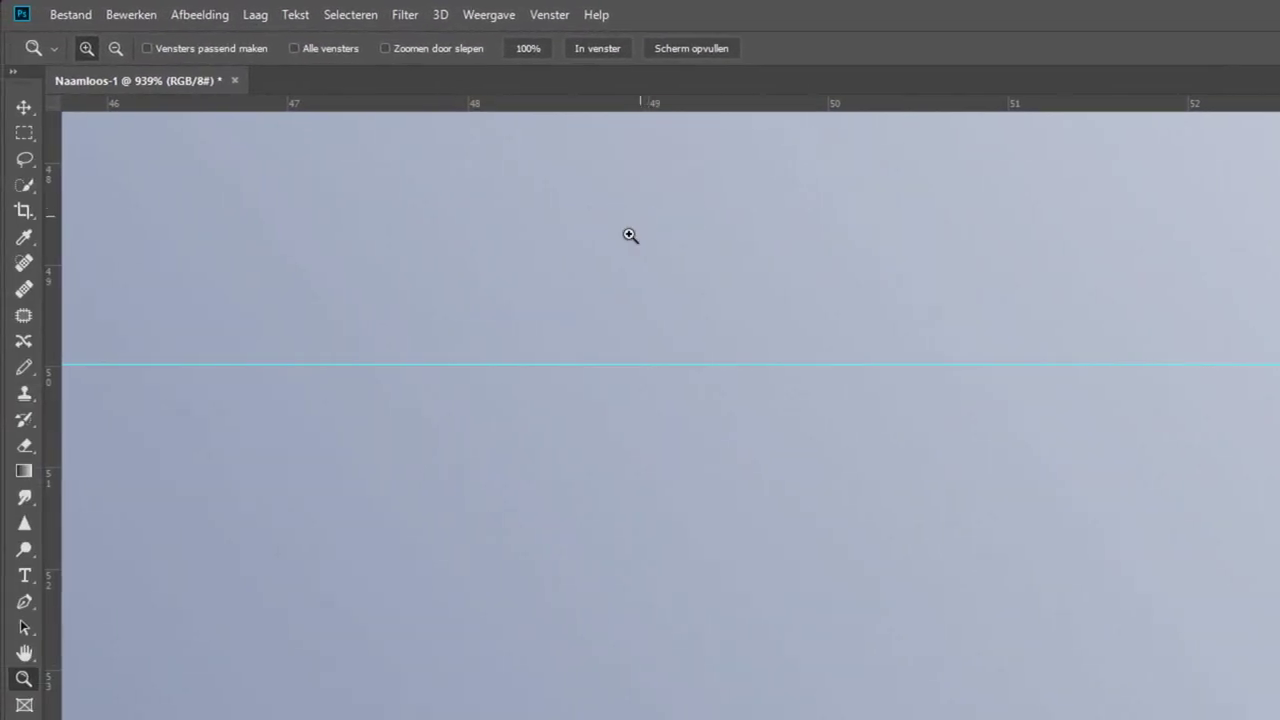
left_click(25, 110)
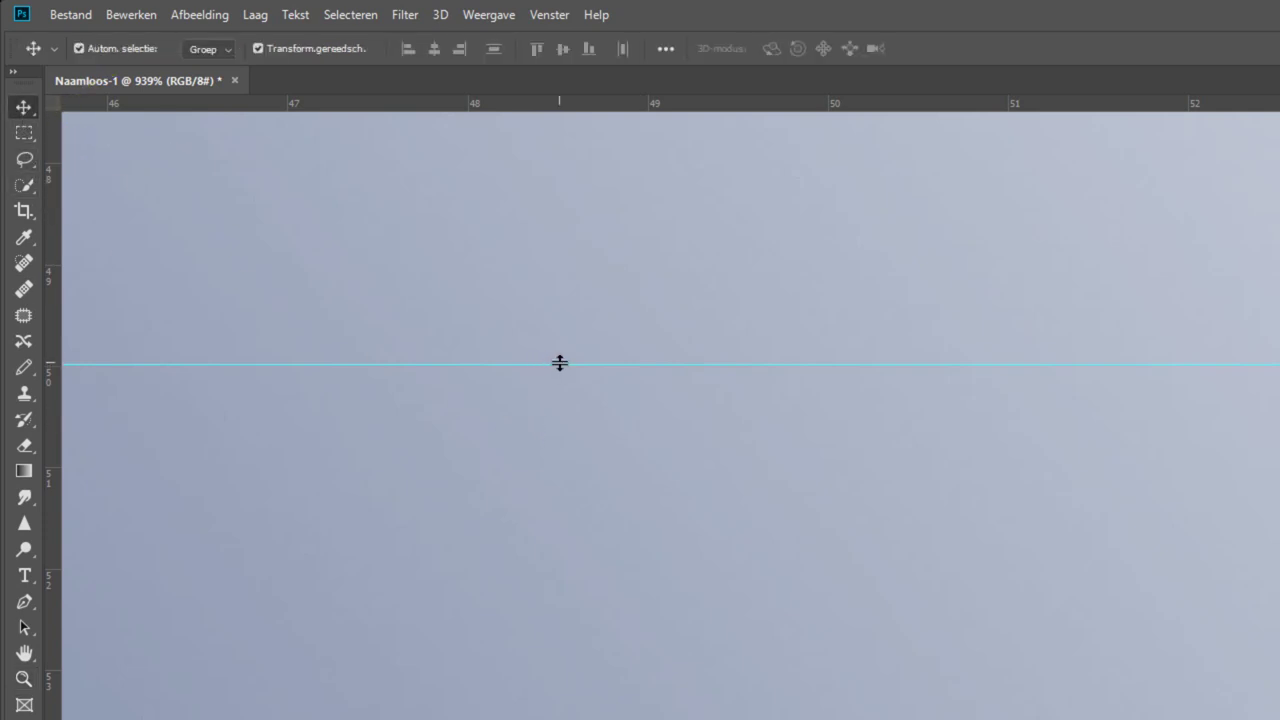
mouse_move(559, 365)
left_mouse_down()
mouse_move(560, 502)
mouse_move(563, 365)
left_mouse_up()
key("ctrl")
key("ctrl+0")
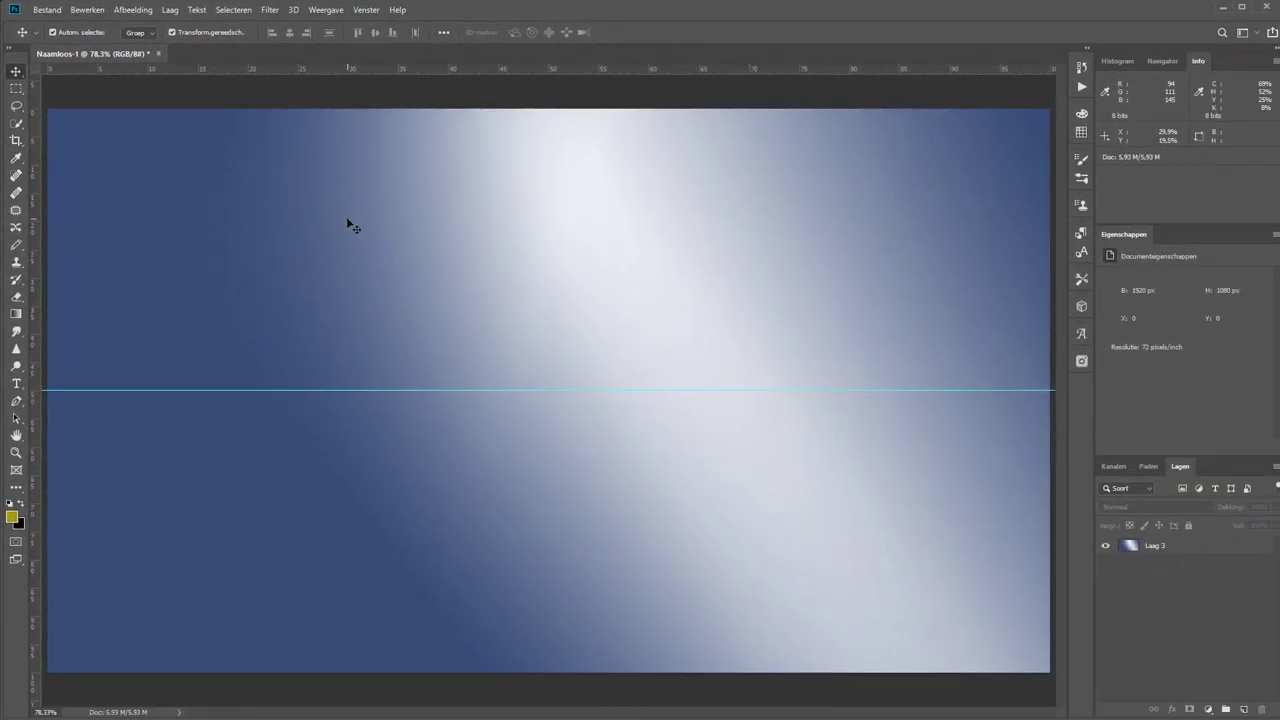
Add a Calibri Bold 212 pt text layer reading 'SPIEGELBEELD' above the guide.
left_click(17, 386)
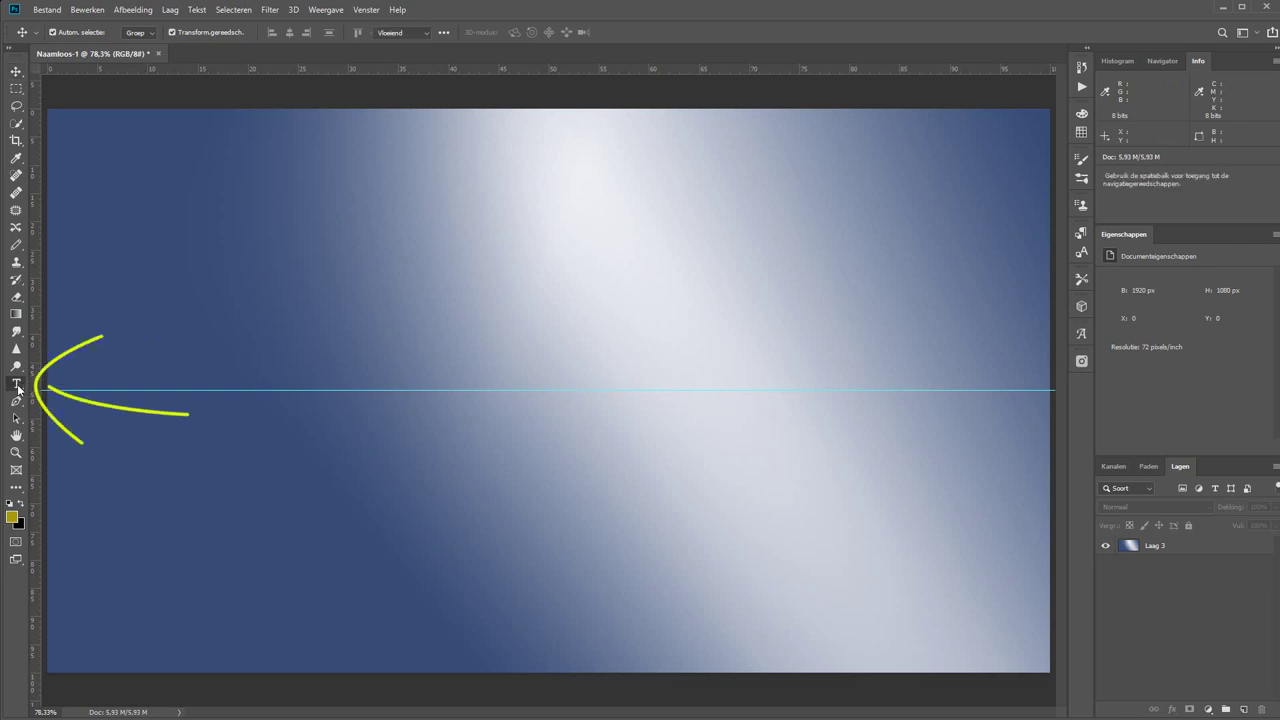
left_click(345, 292)
type("SPIEGEL")
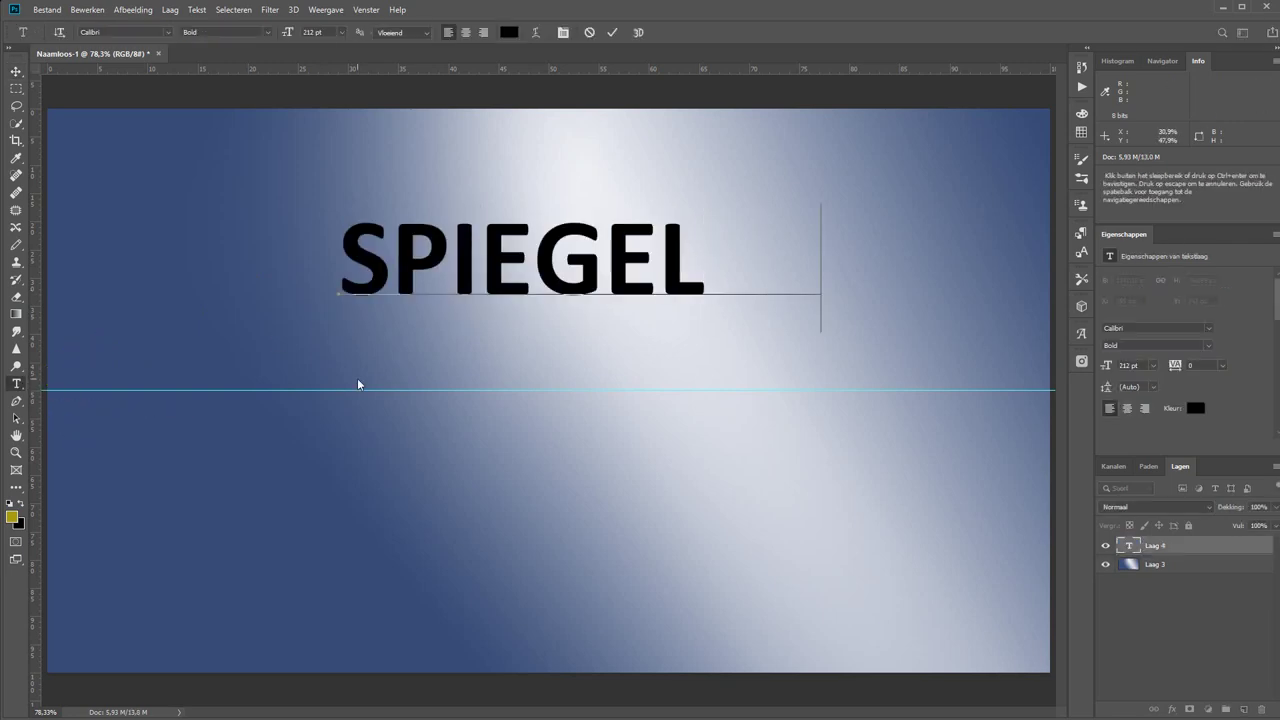
type("BEELD")
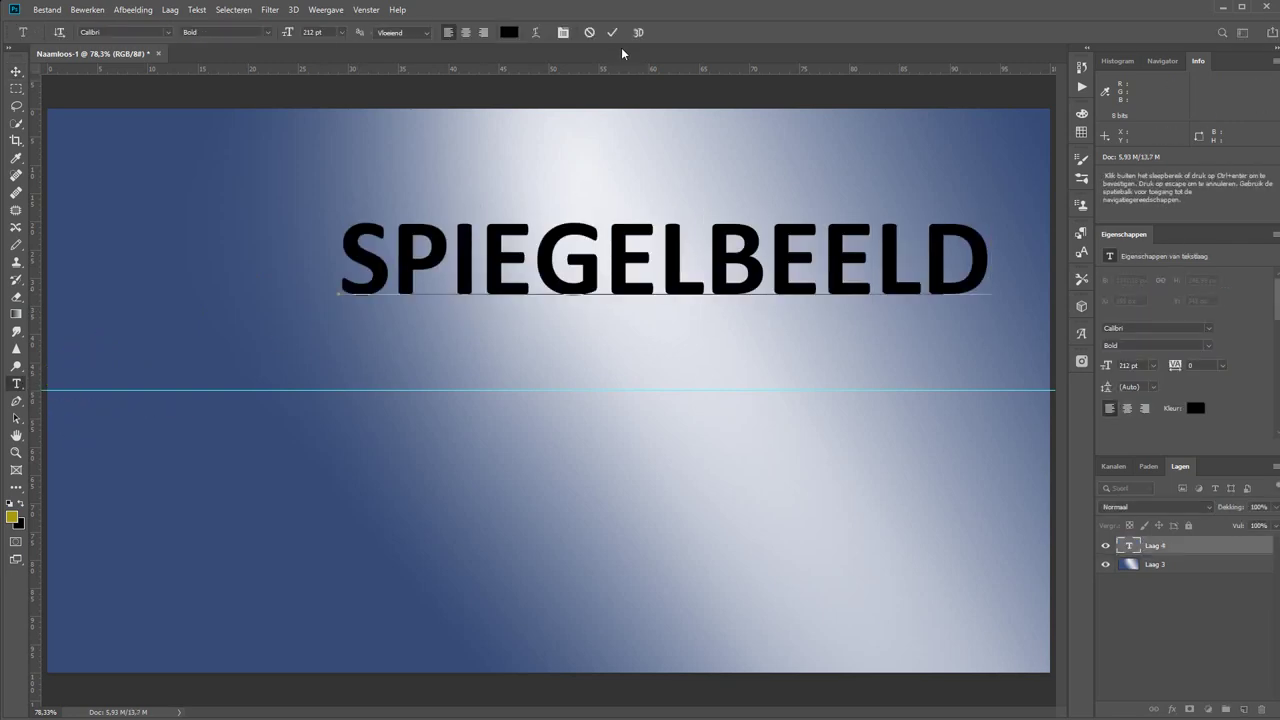
left_click(612, 32)
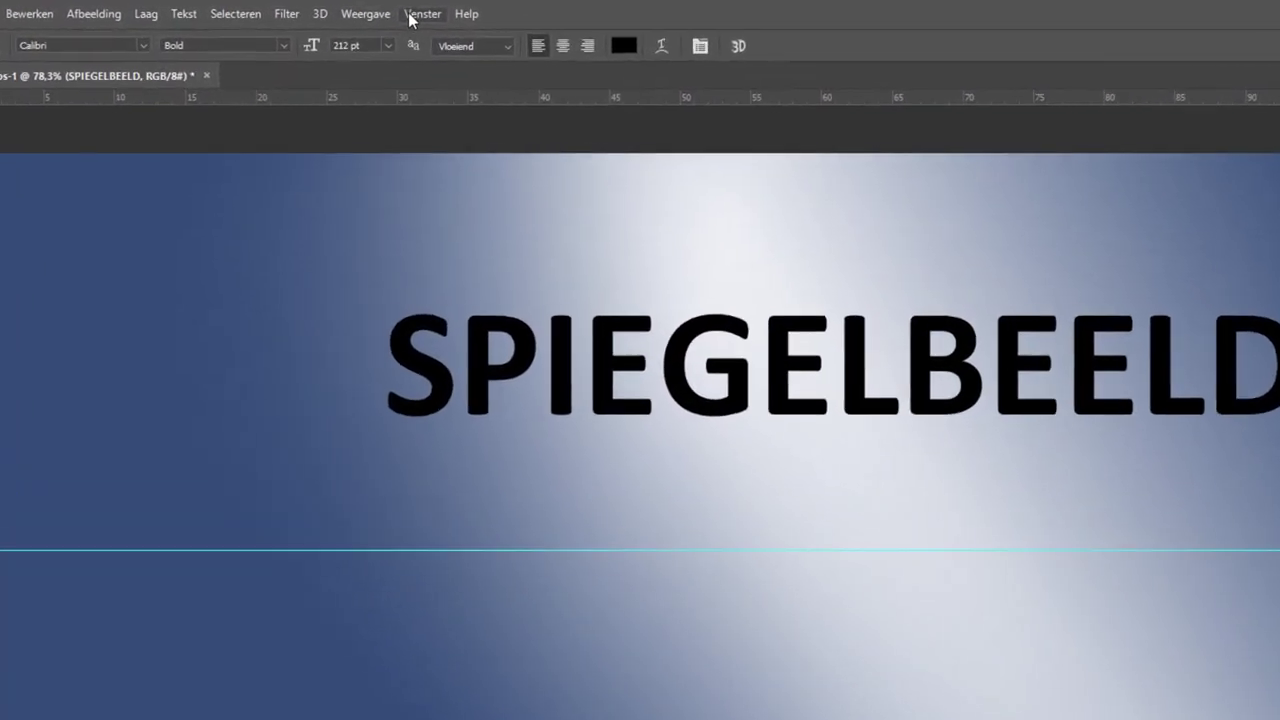
Change the SPIEGELBEELD text colour from black to a vivid crimson red.
left_click(418, 14)
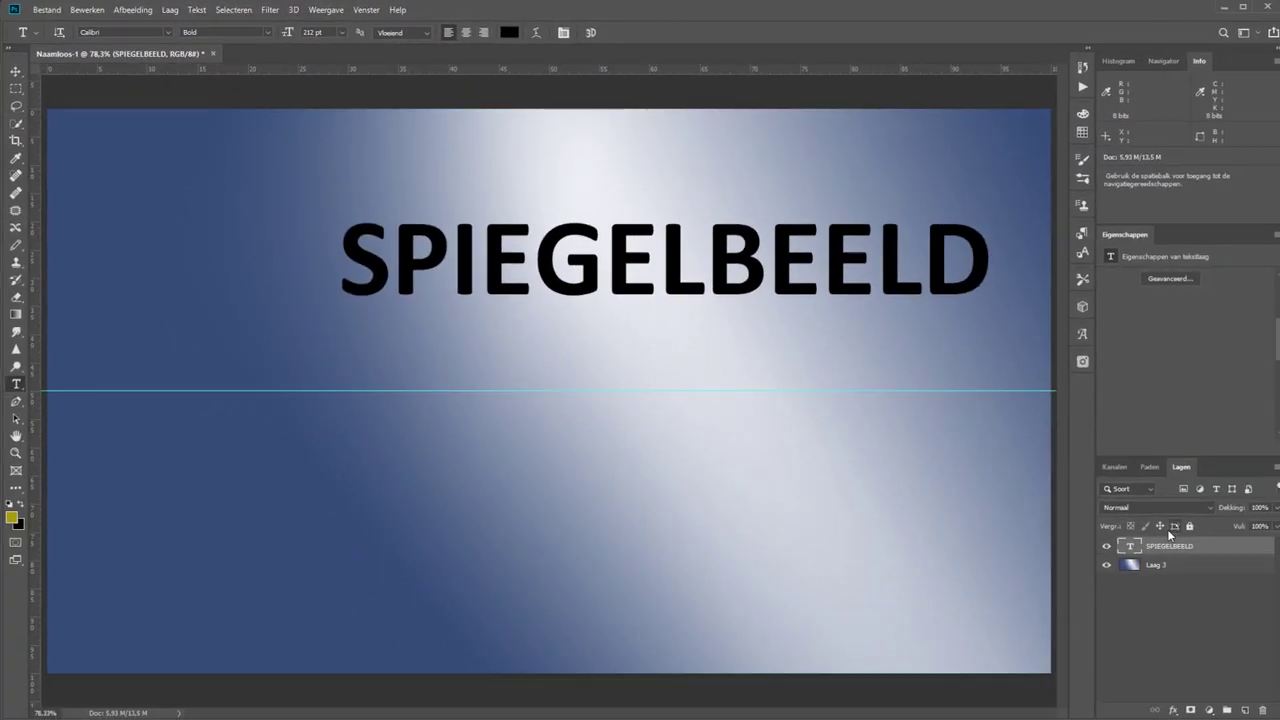
left_click(1196, 408)
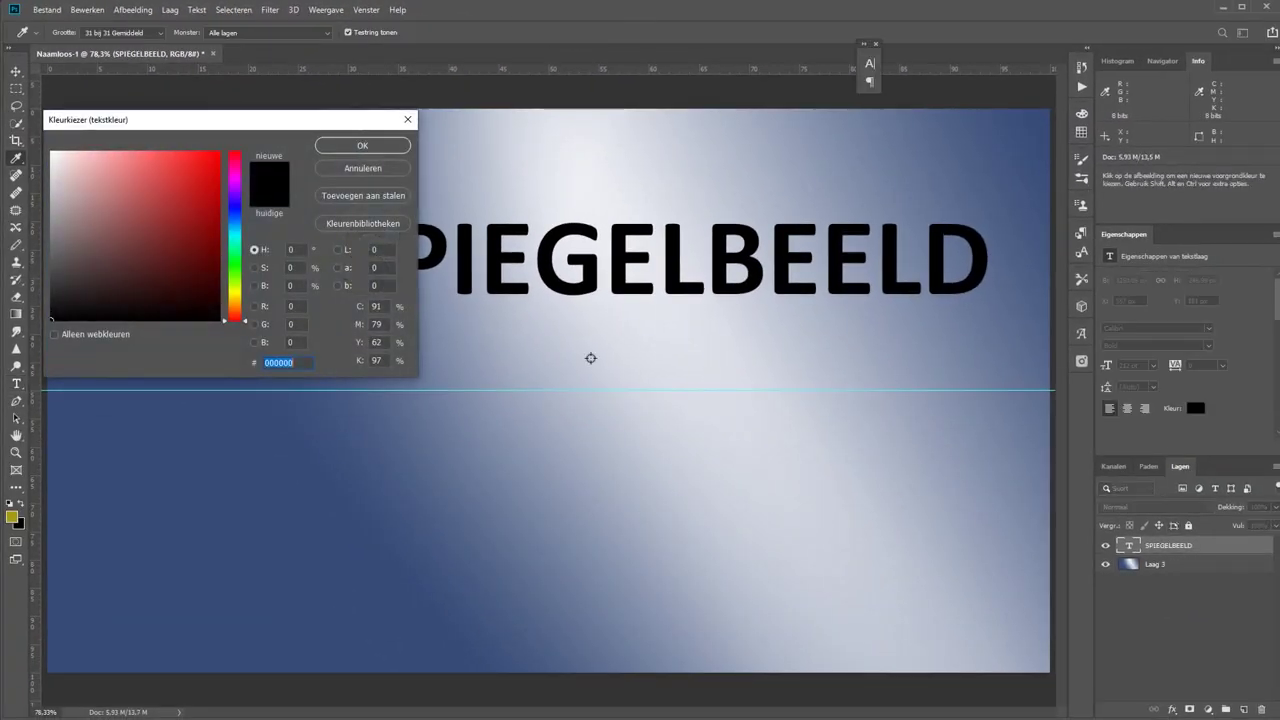
left_click(236, 292)
left_click(199, 177)
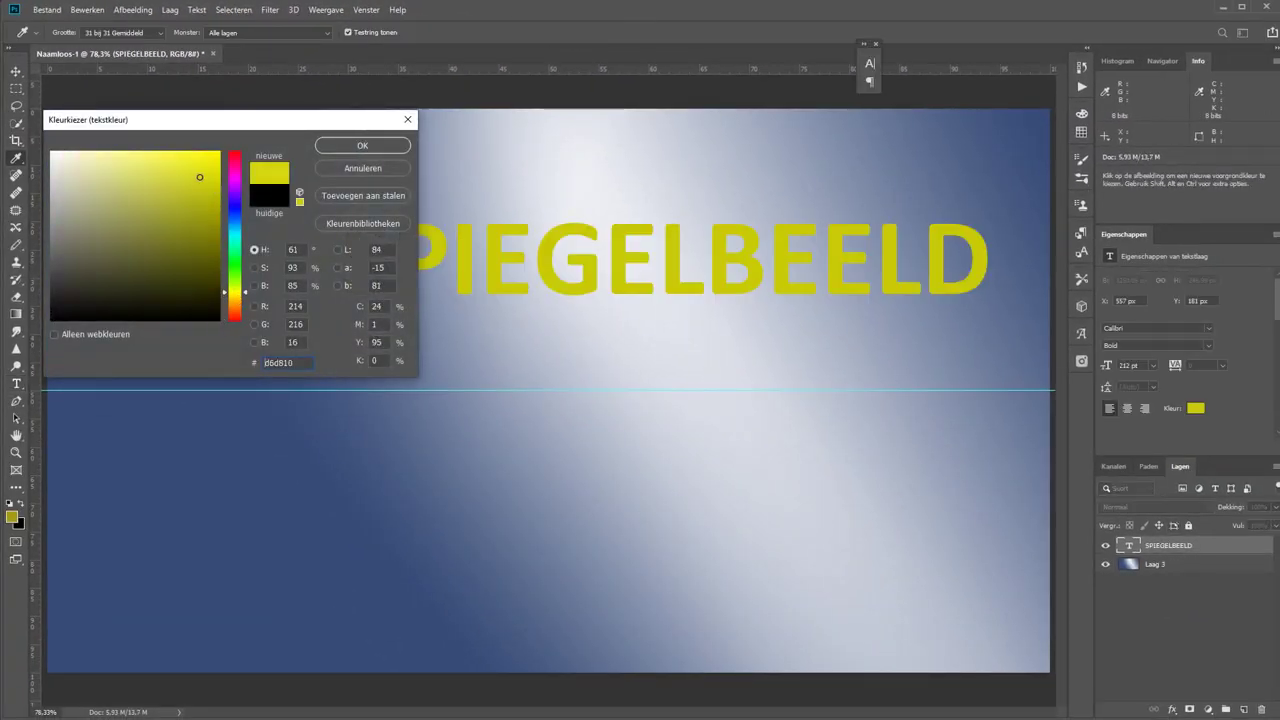
left_click(159, 203)
left_click(236, 157)
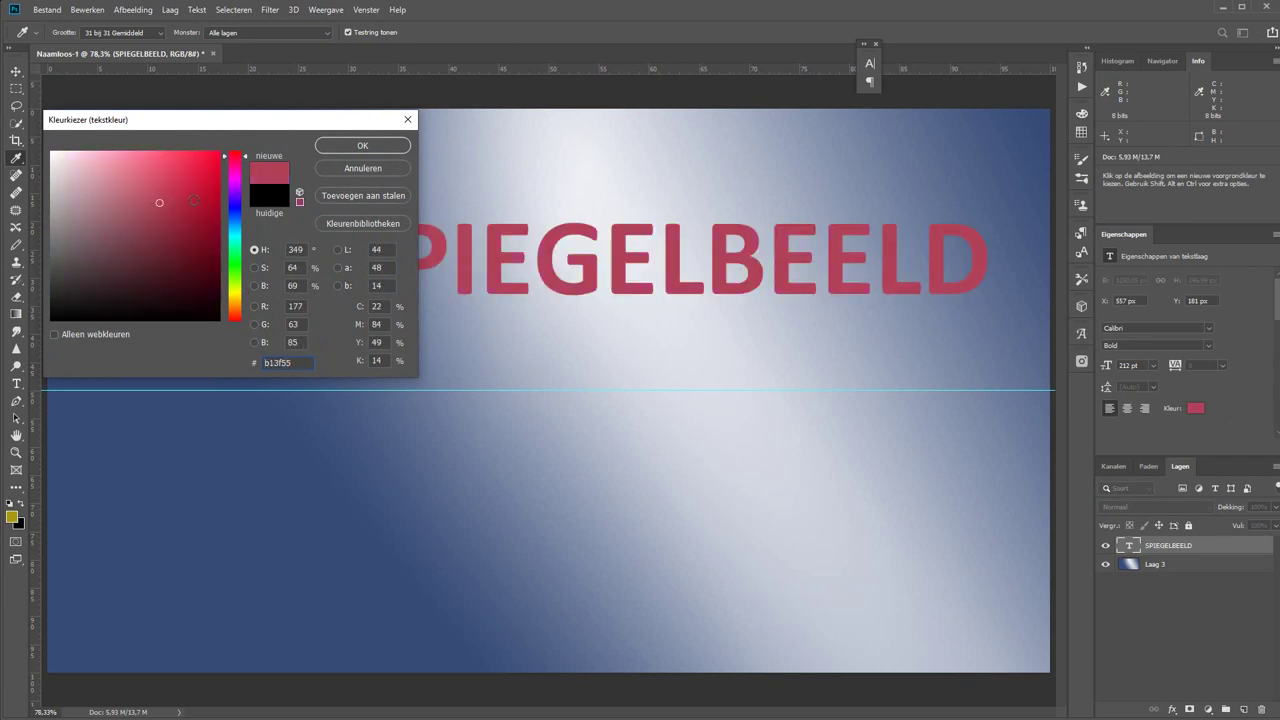
left_click(205, 182)
left_click(348, 147)
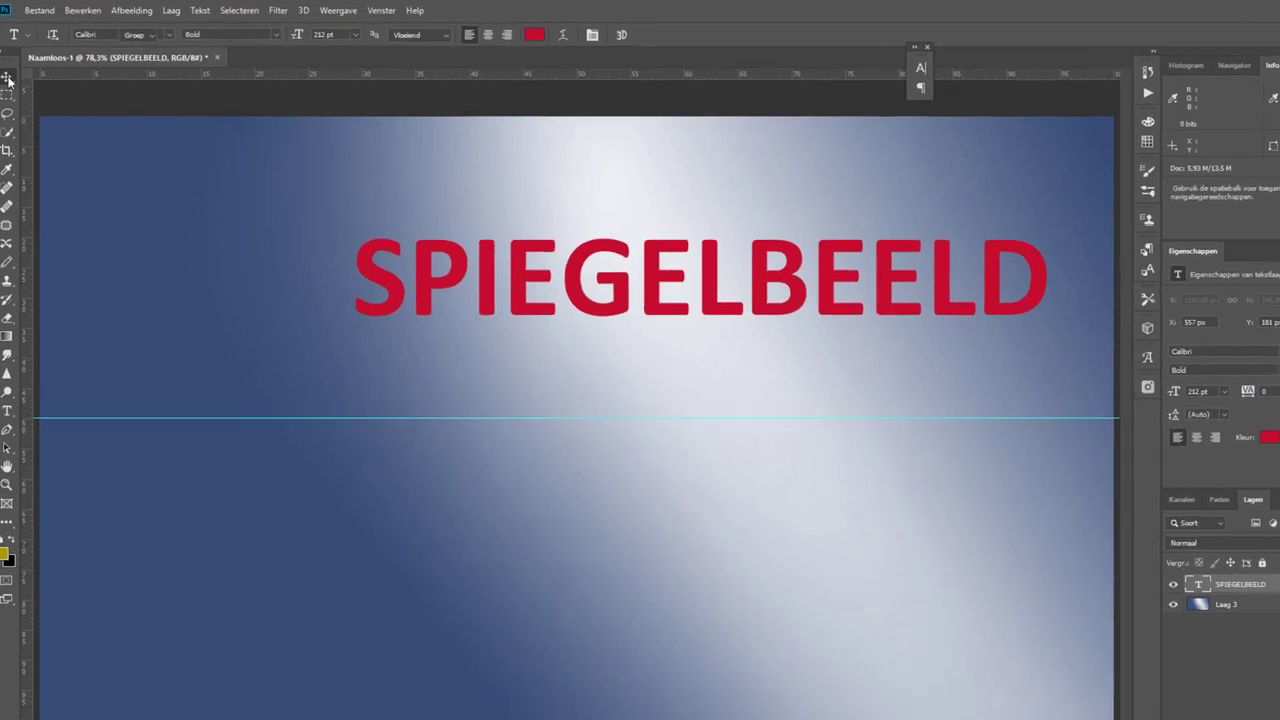
left_click(8, 80)
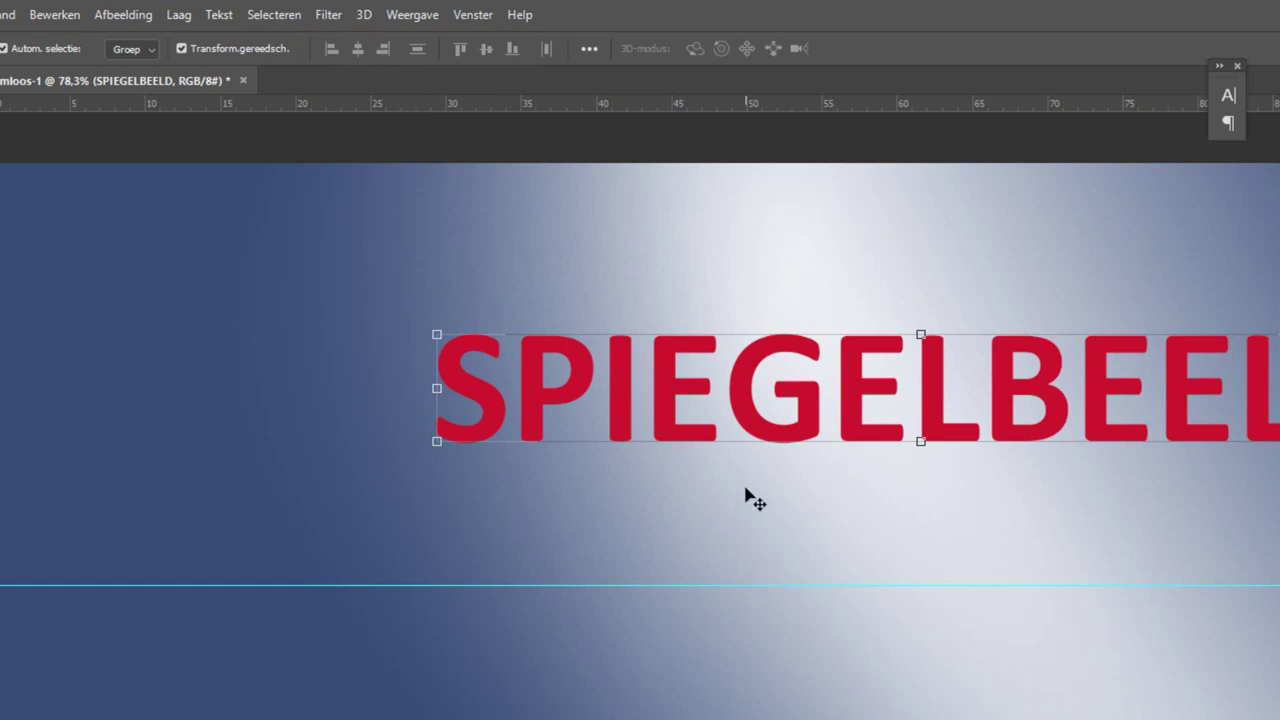
Centre the red text horizontally on the canvas and drag it down to just above the guide.
left_click(277, 17)
left_click(340, 36)
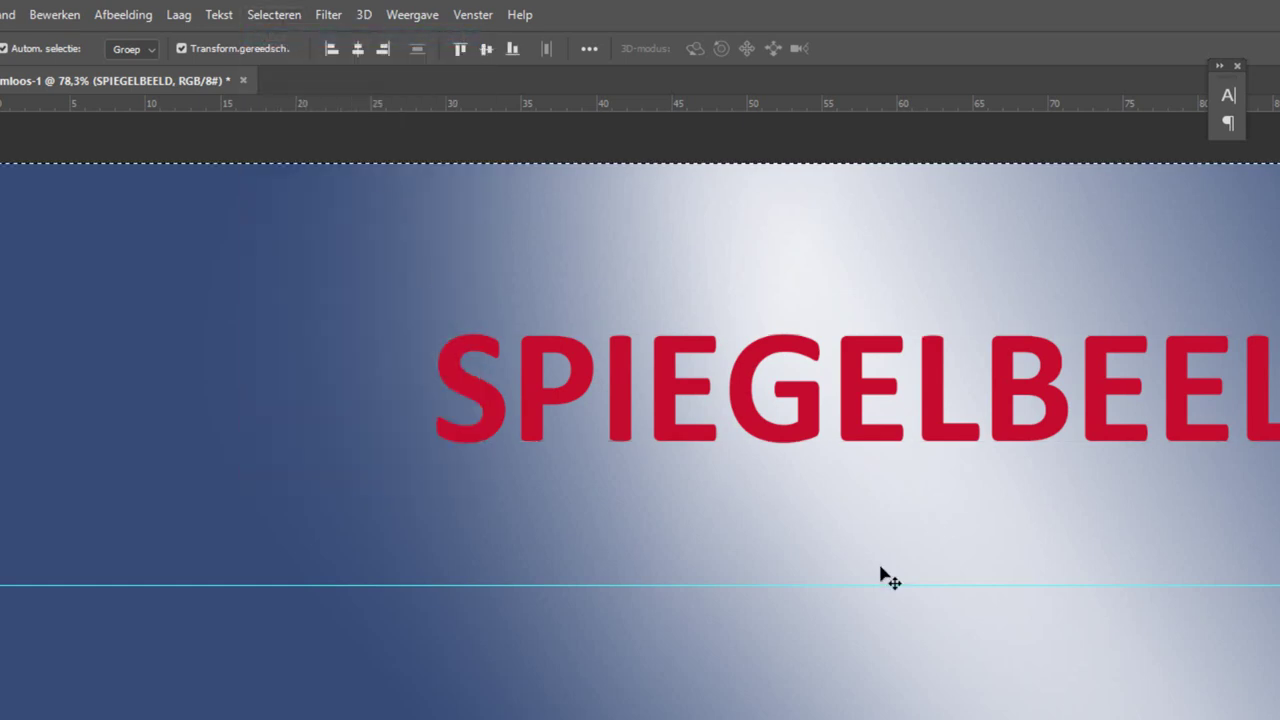
left_click(358, 50)
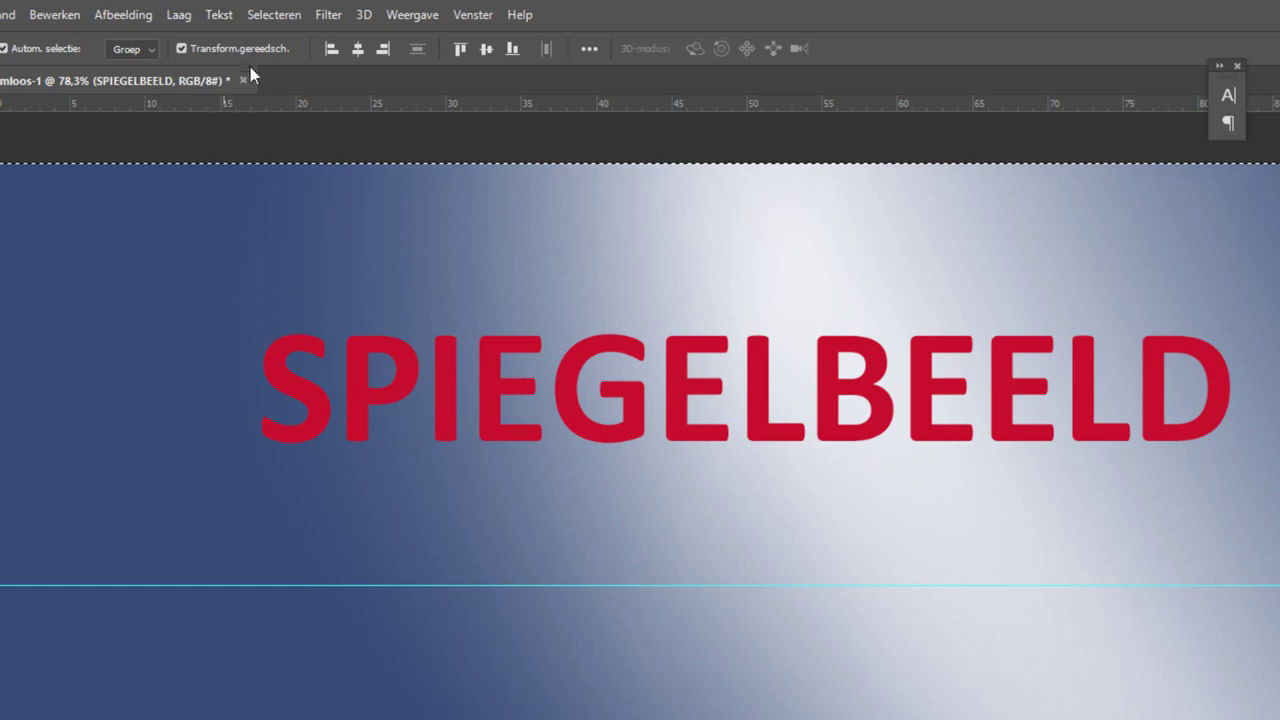
left_click(268, 16)
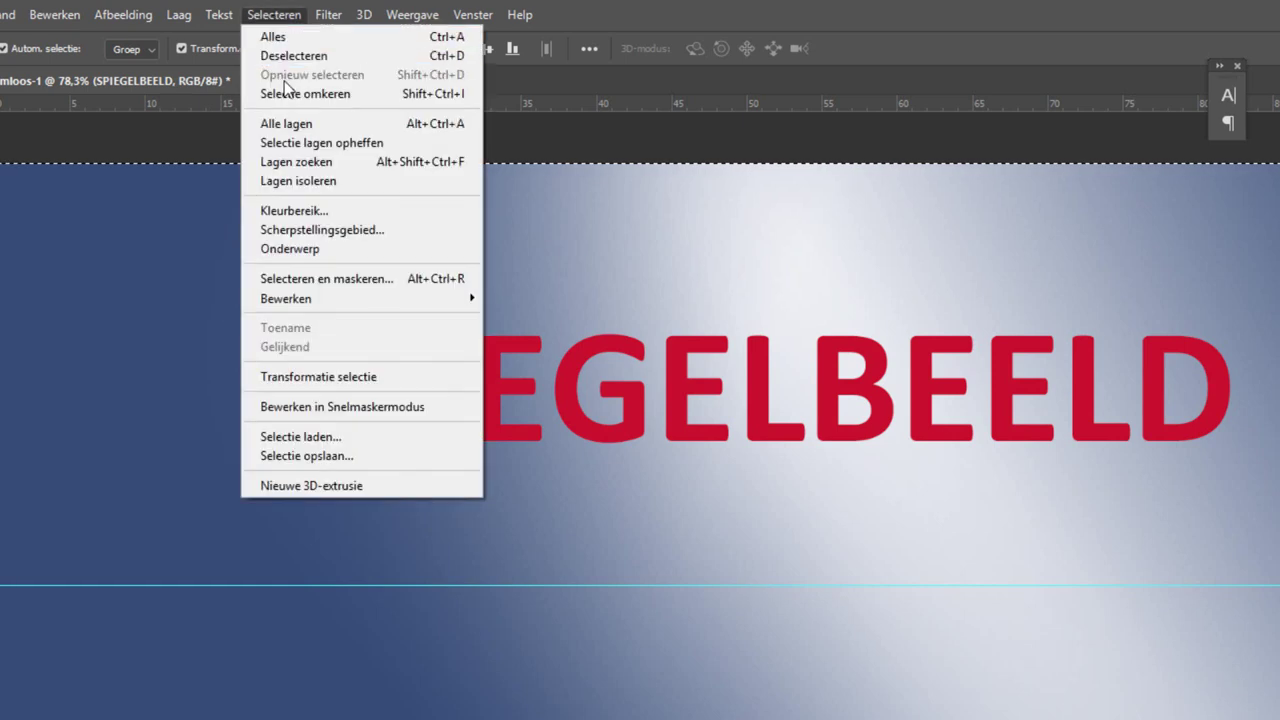
left_click(309, 57)
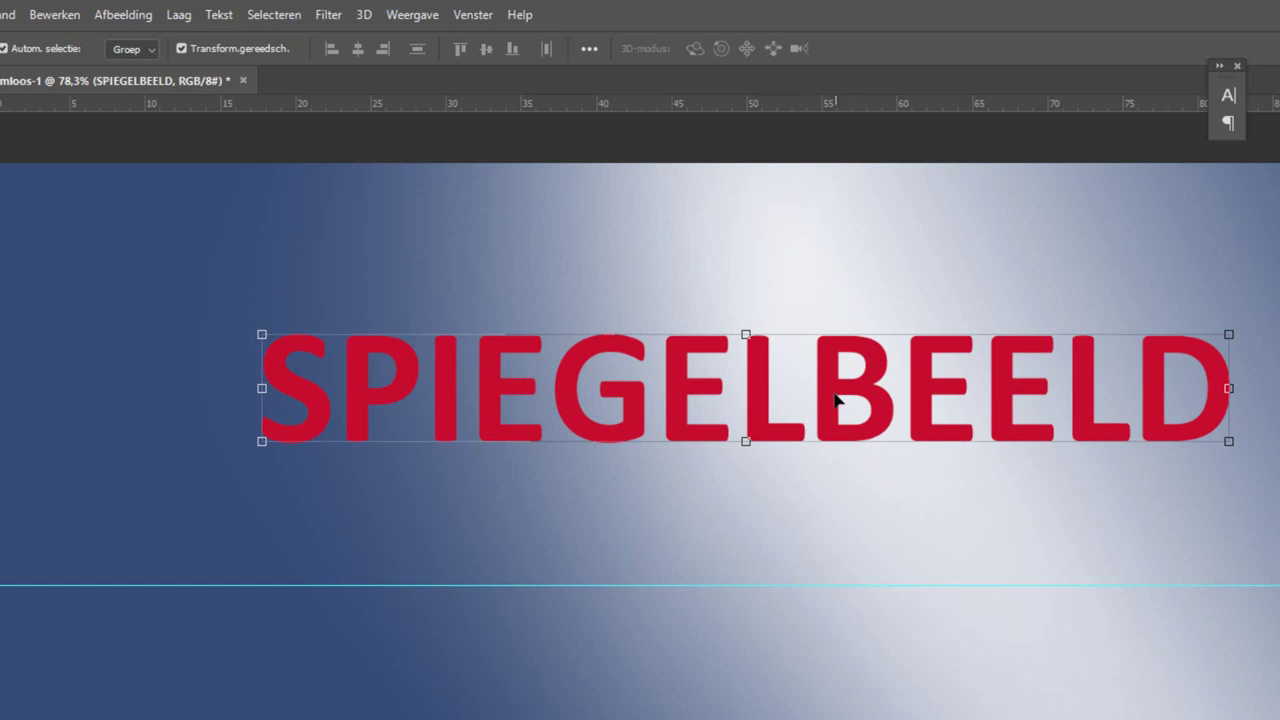
mouse_move(837, 403)
left_mouse_down()
mouse_move(836, 421)
mouse_move(629, 341)
mouse_move(536, 419)
left_mouse_up()
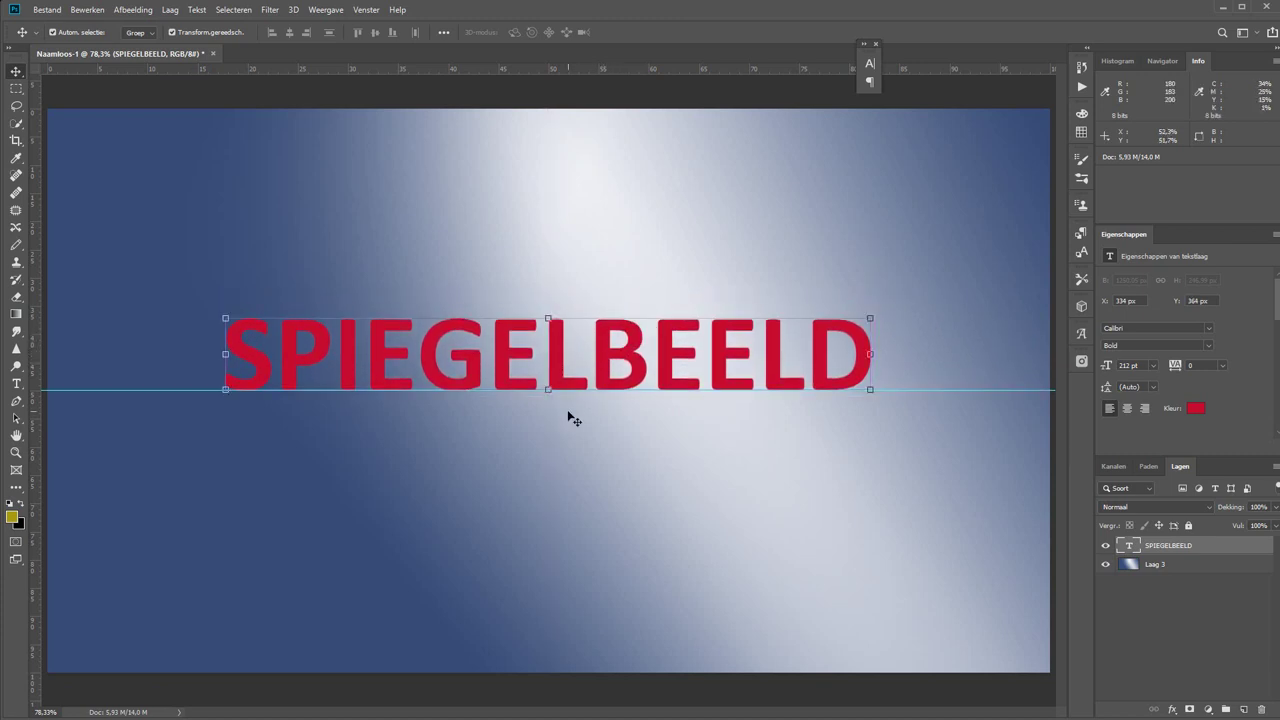
Zoom in and nudge the text down so its letter bottoms sit exactly on the guide.
key("z")
left_click(694, 280)
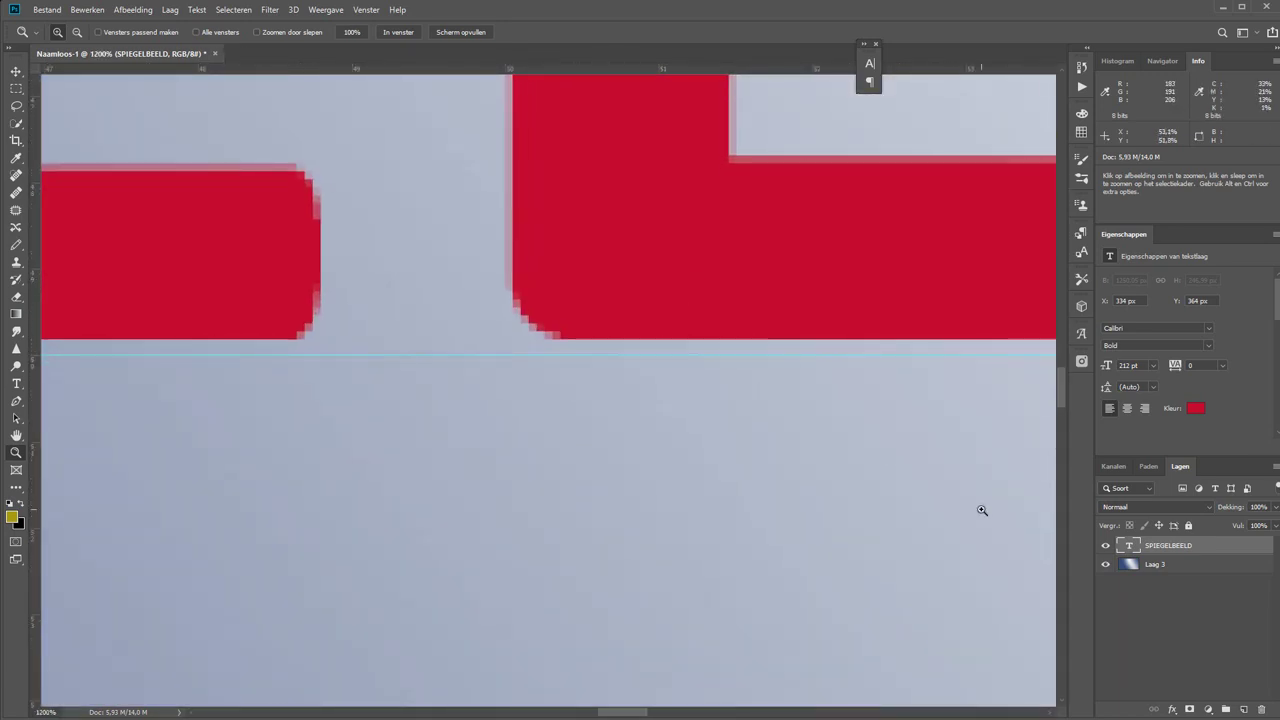
left_click(16, 77)
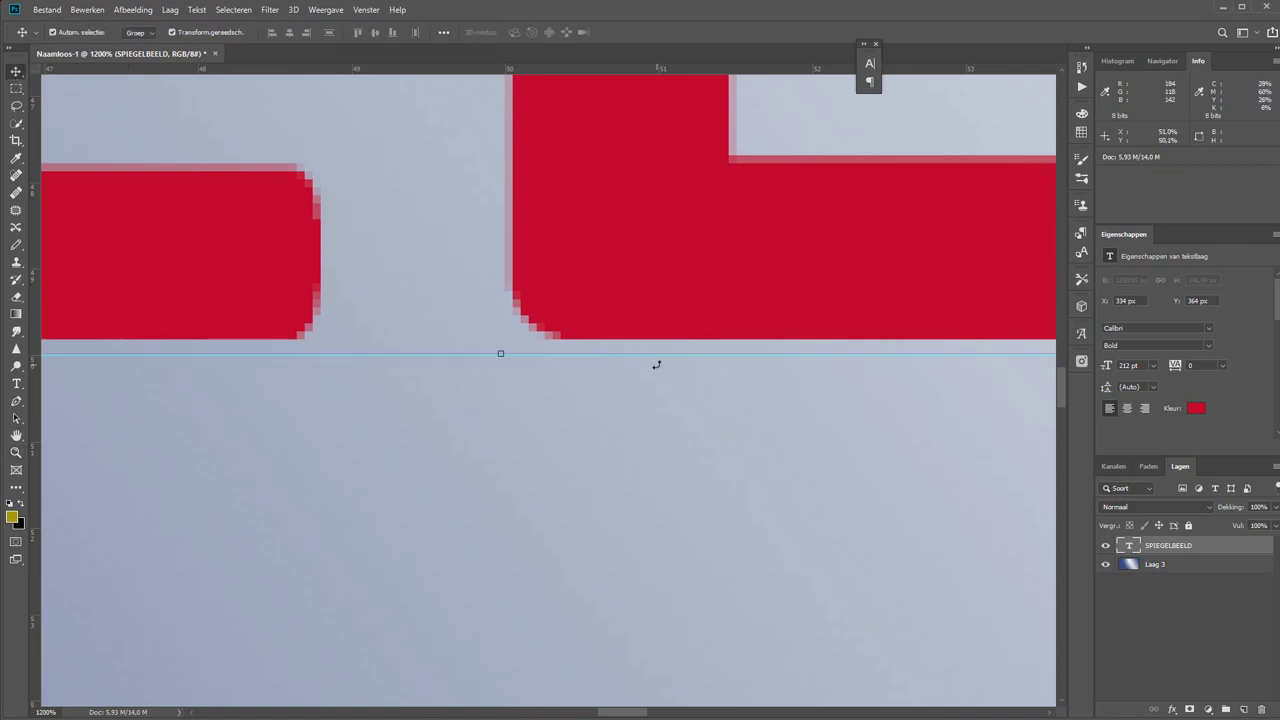
key("Down")
key("Down")
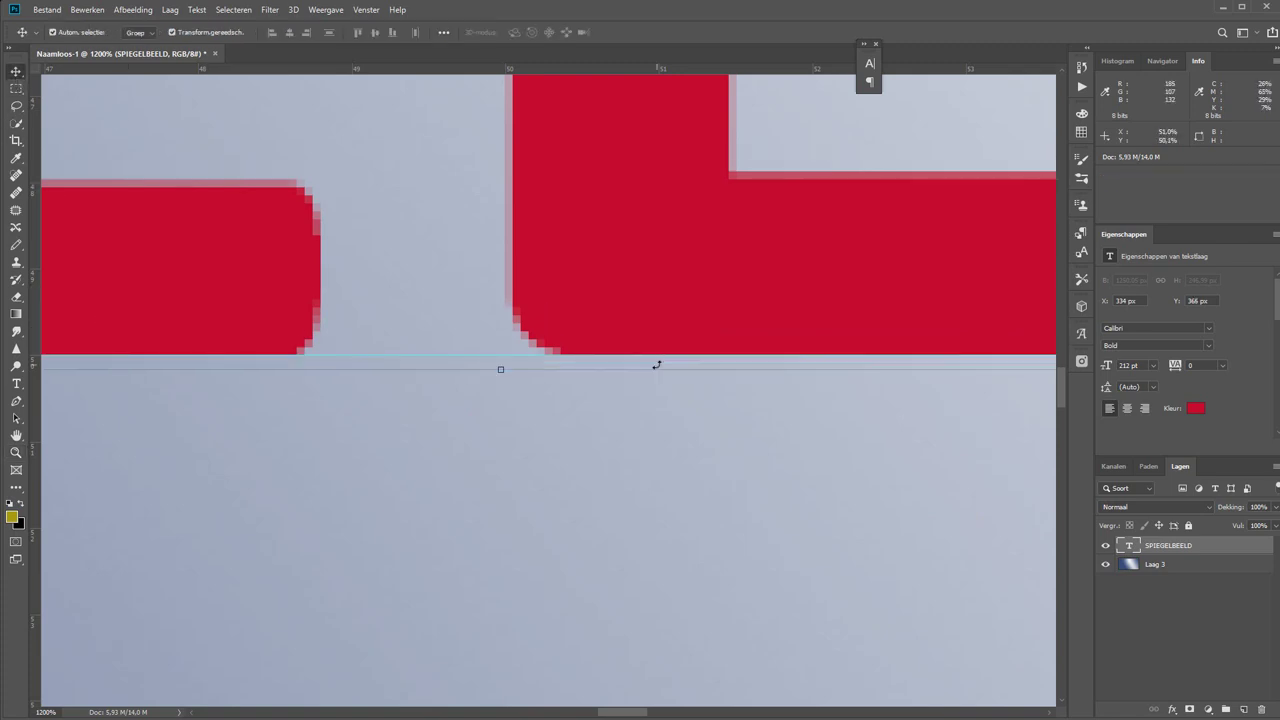
key("ctrl+0")
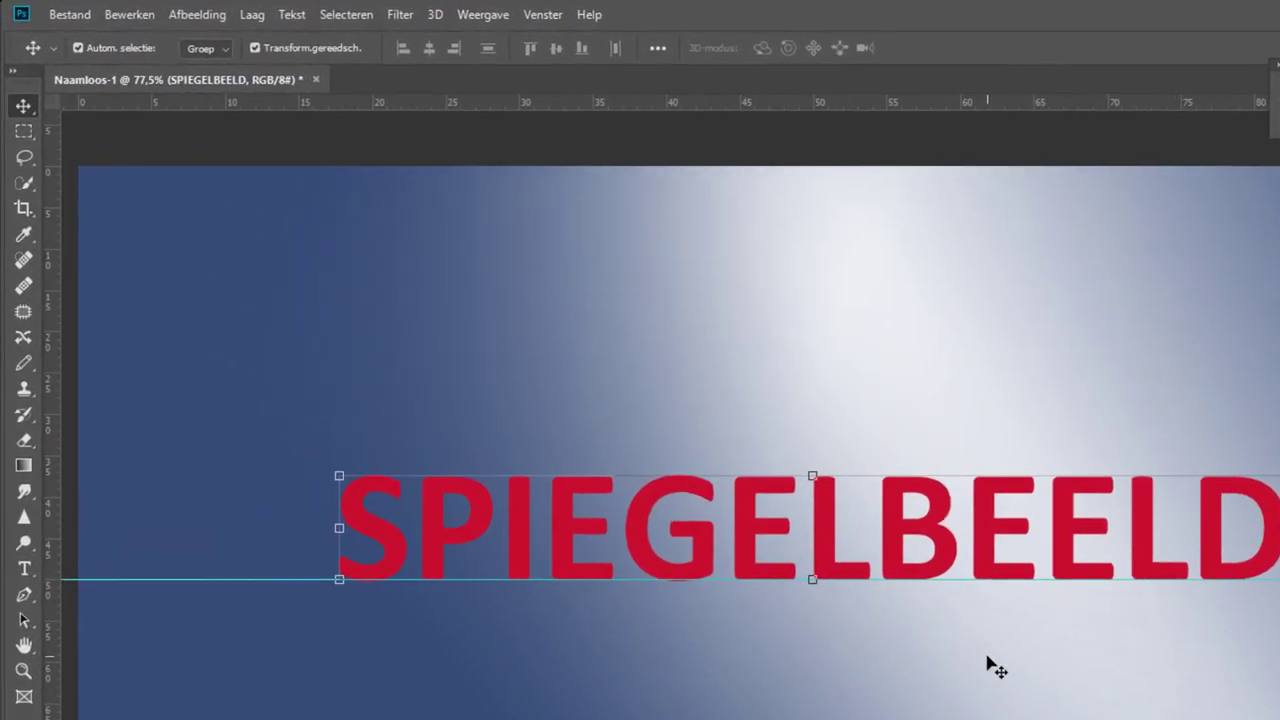
Stretch SPIEGELBEELD taller with Free Transform, enlarging it to 449,01 pt.
left_click(138, 17)
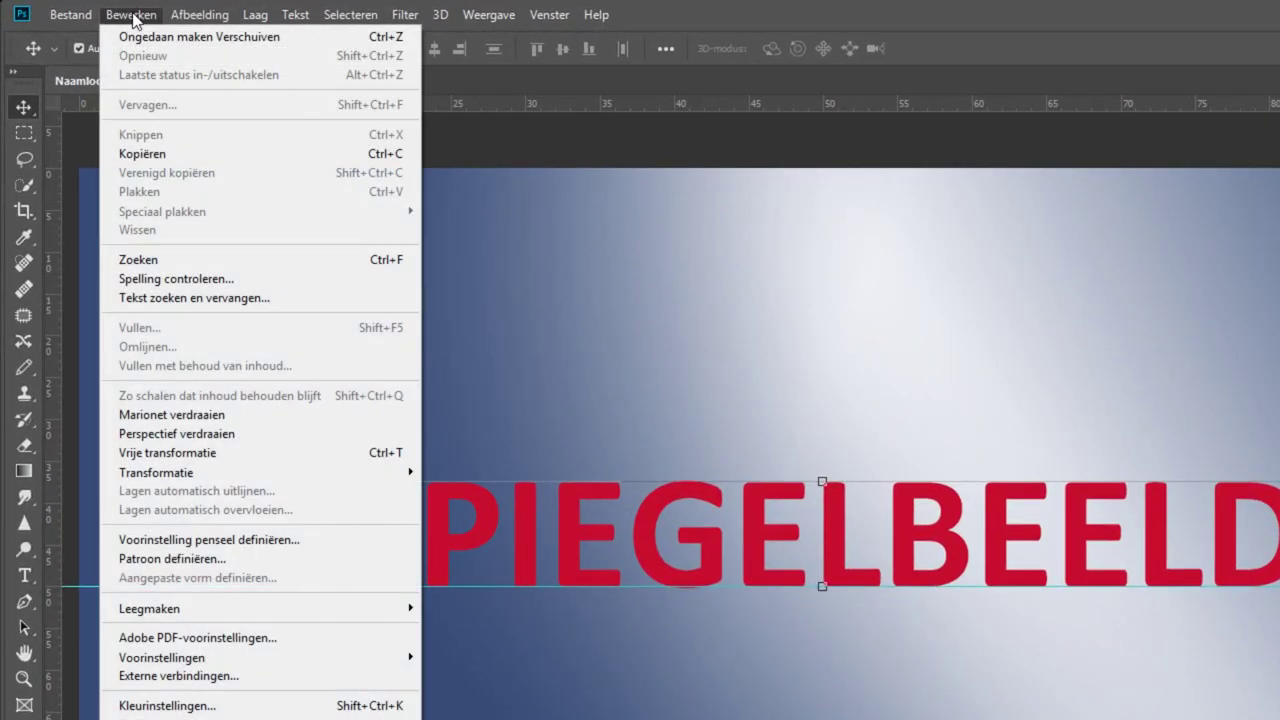
left_click(279, 455)
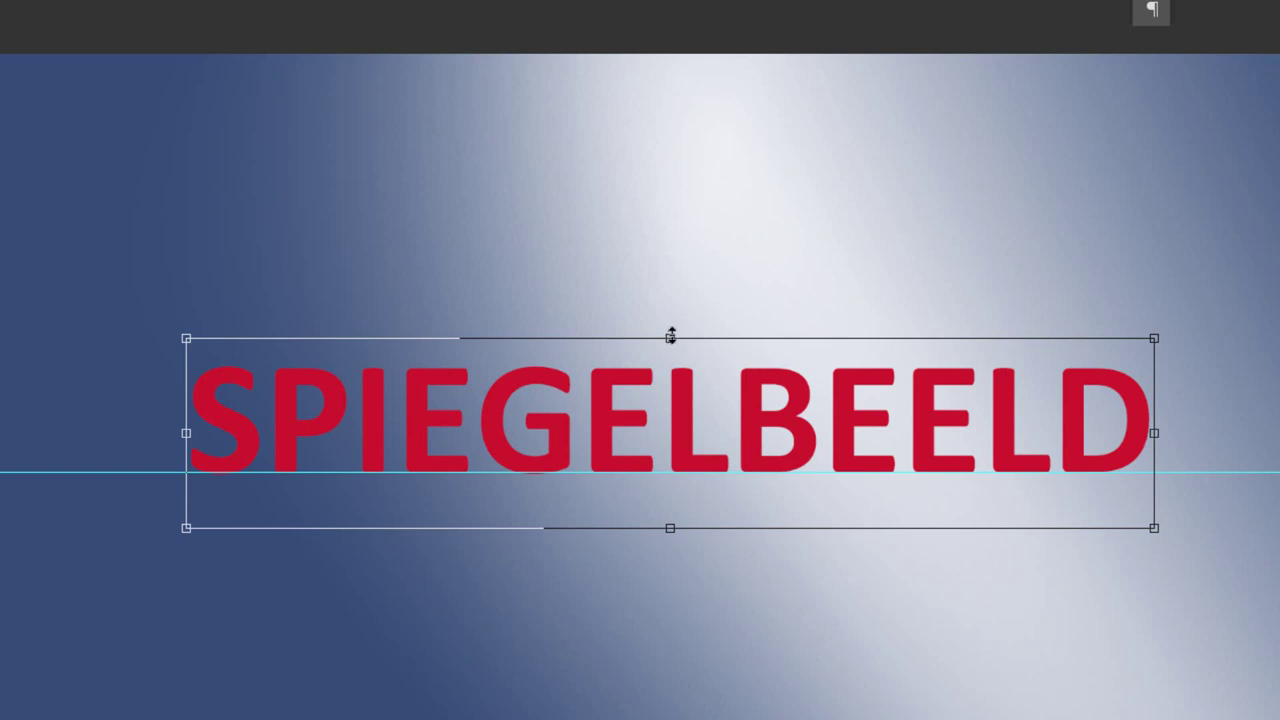
left_click_drag(670, 337, 670, 232)
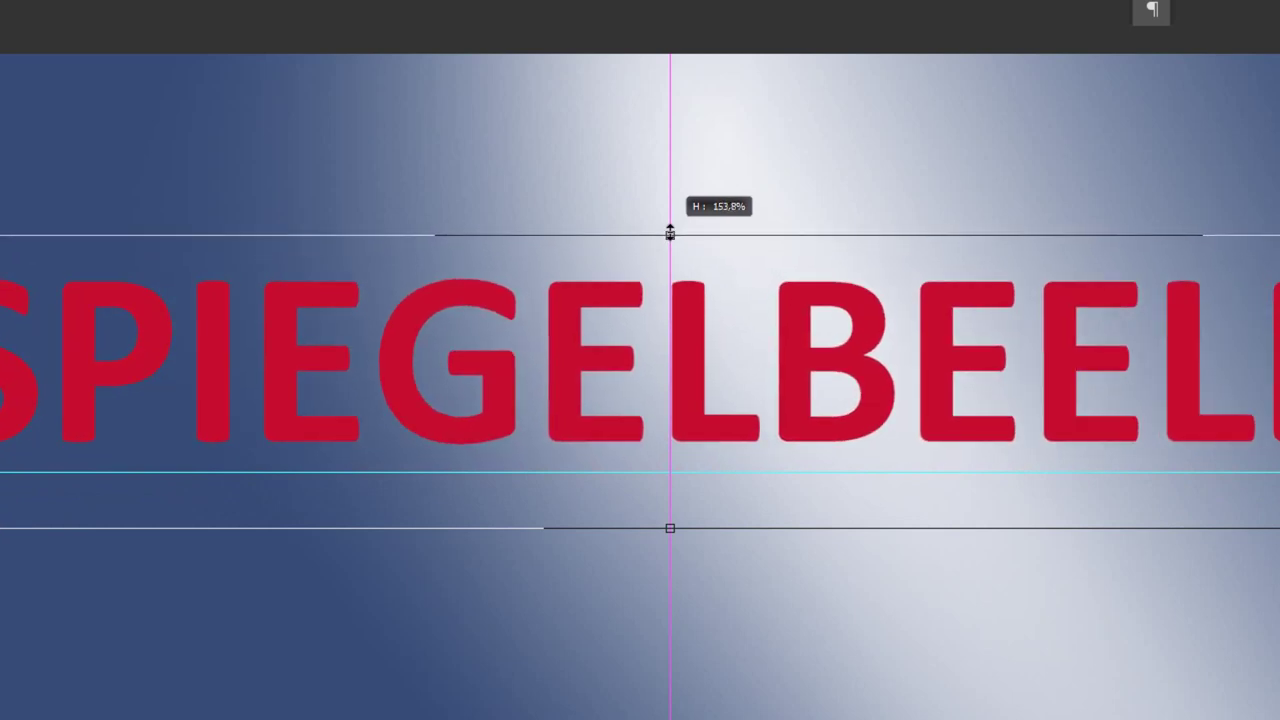
mouse_move(670, 232)
left_mouse_down()
mouse_move(668, 305)
mouse_move(649, 129)
mouse_move(663, 120)
left_mouse_up()
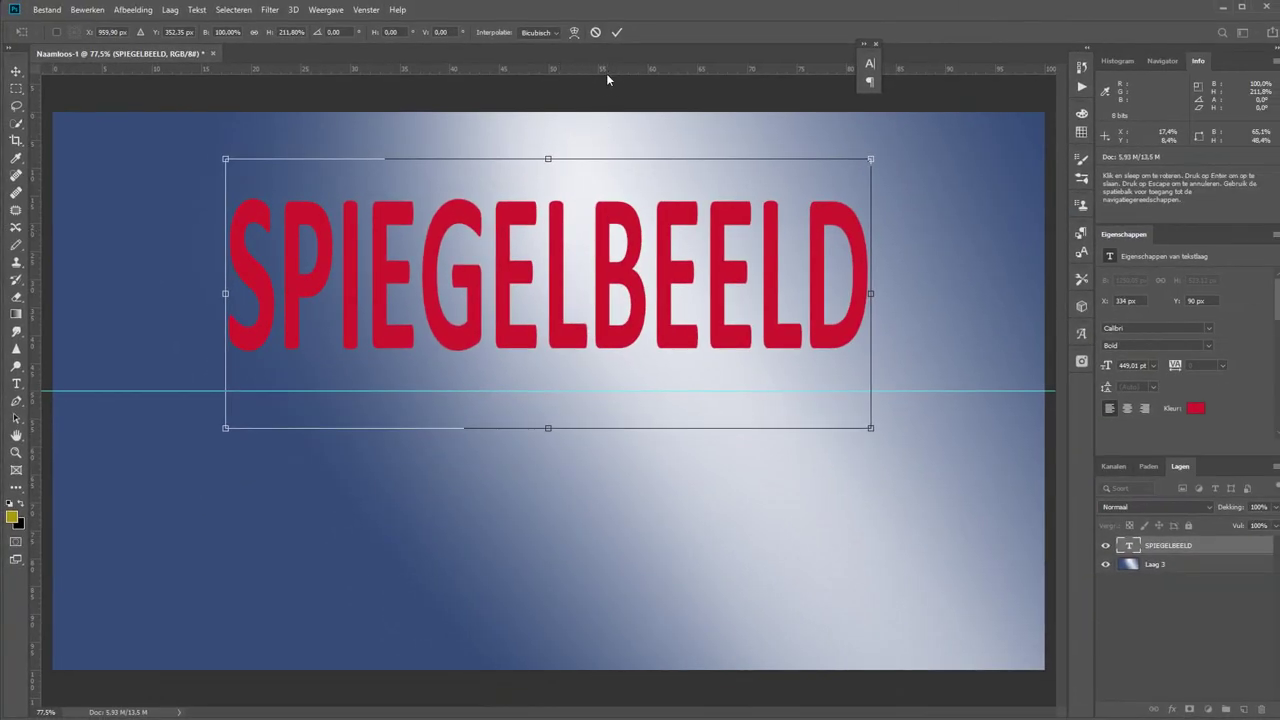
left_click(617, 33)
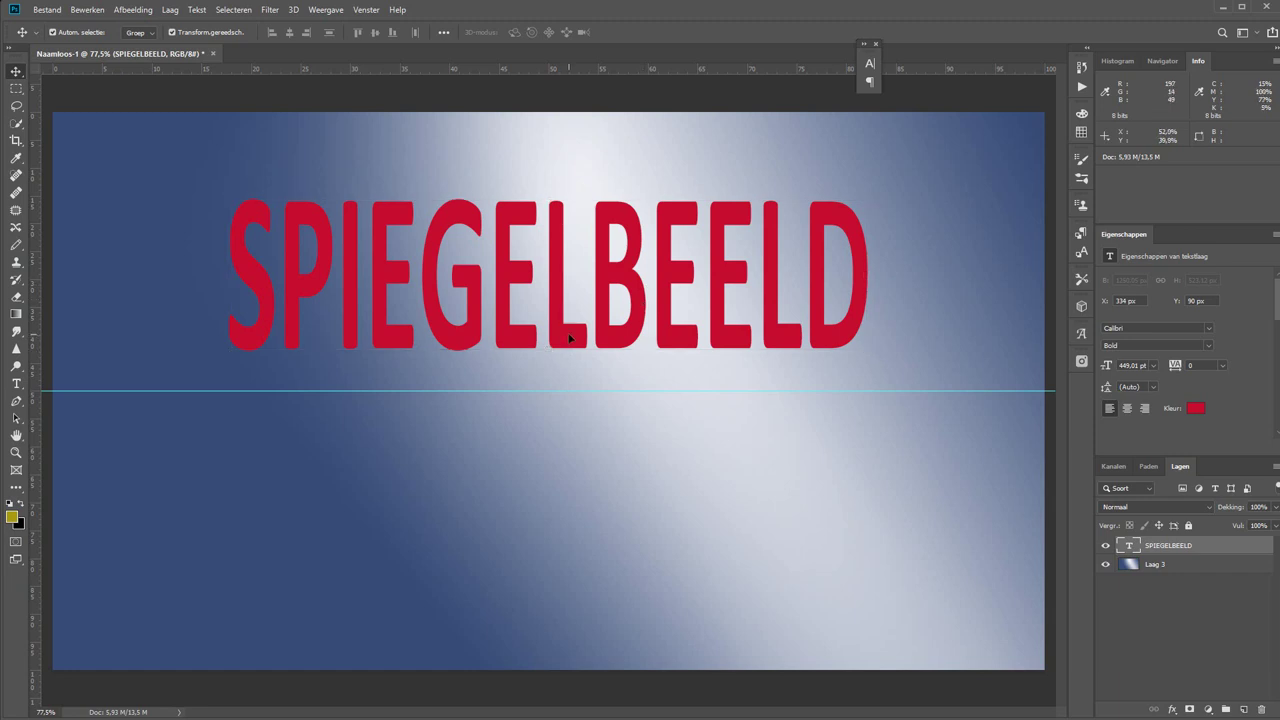
Move the stretched text down so its bottom edge rests exactly on the guide.
left_click_drag(569, 339, 553, 390)
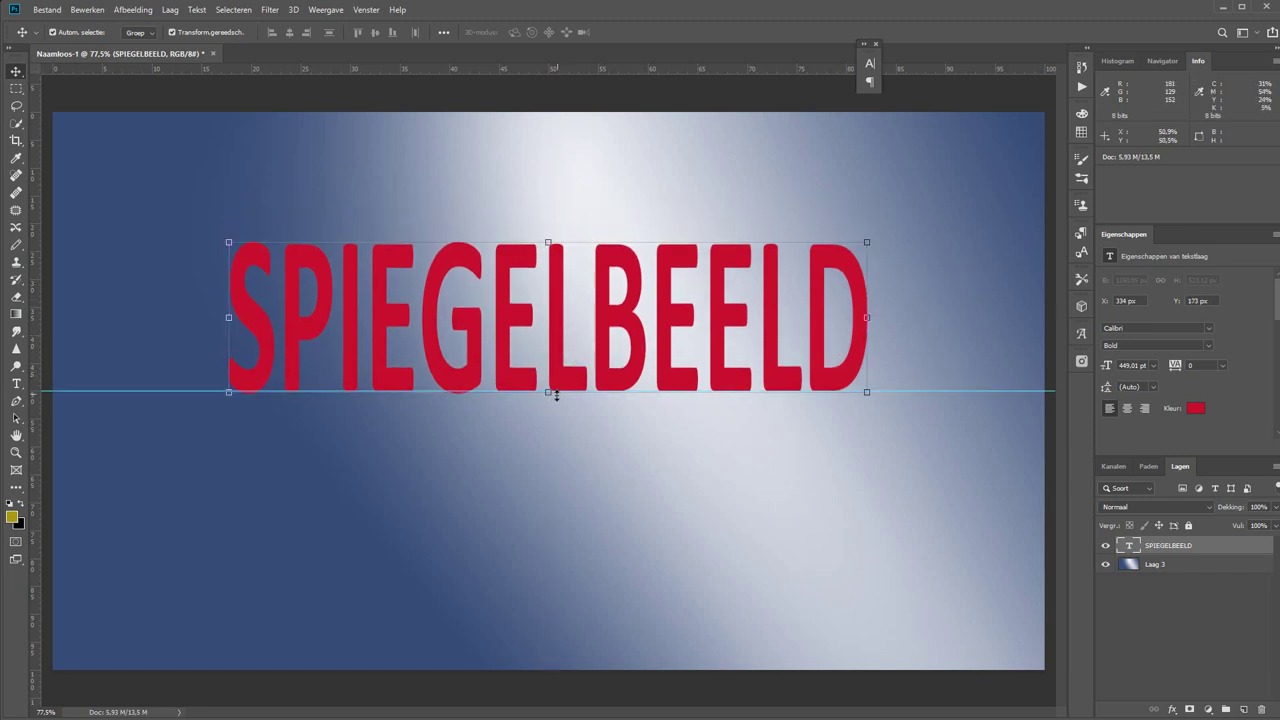
scroll(554, 395, "up", 3)
scroll(569, 389, "up", 3)
scroll(572, 388, "up", 3)
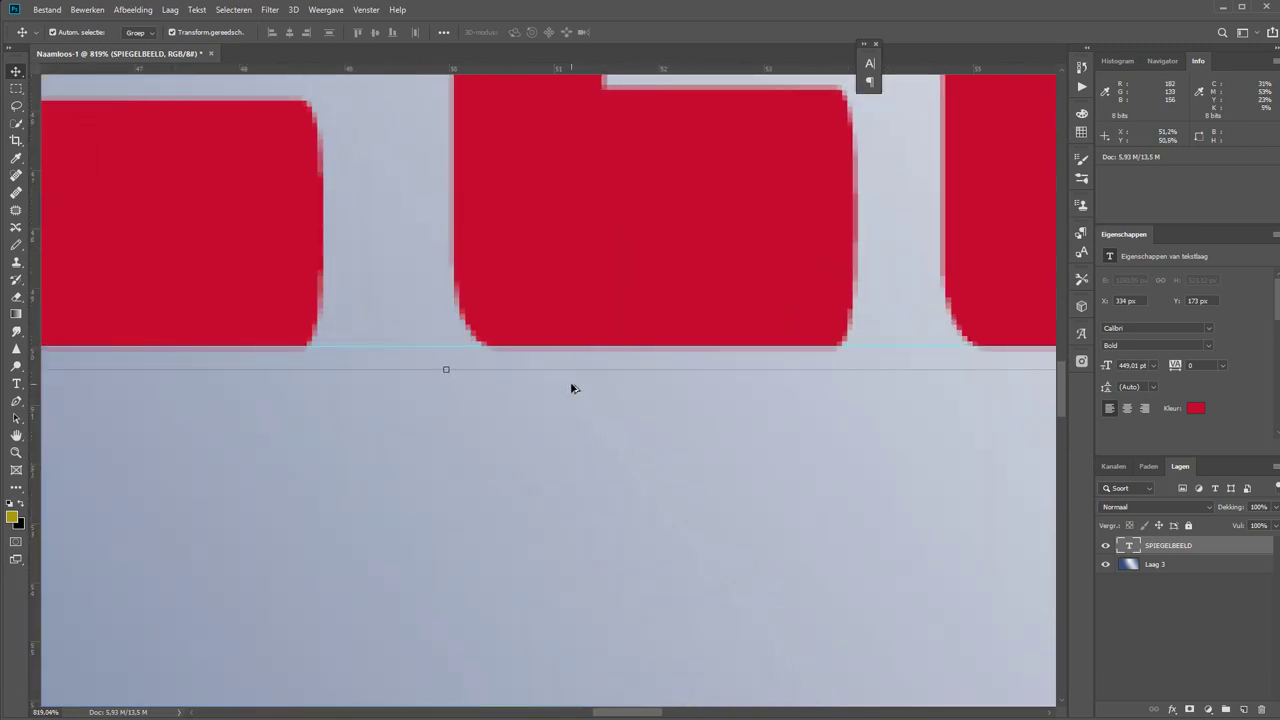
key("Up")
key("Down")
key("z")
left_click(398, 33)
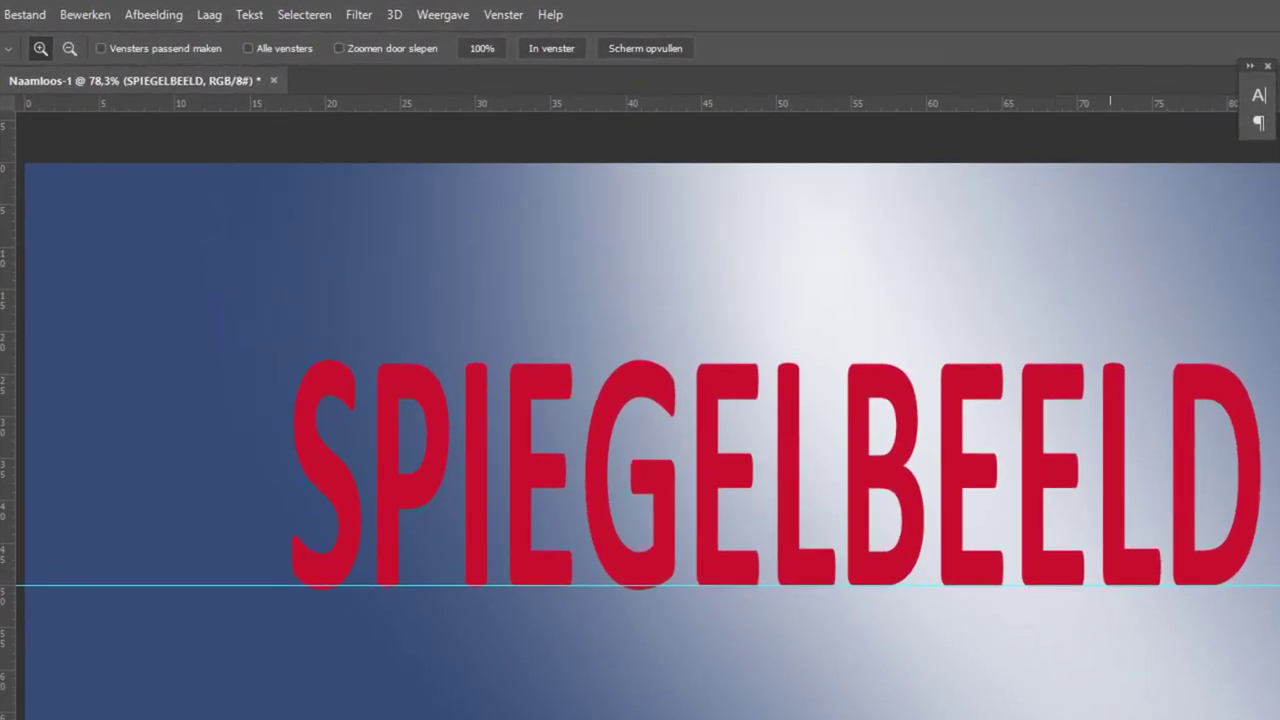
Duplicate the text layer as 'SPIEGELBEELD kopie' and hide the original SPIEGELBEELD layer.
left_click(209, 15)
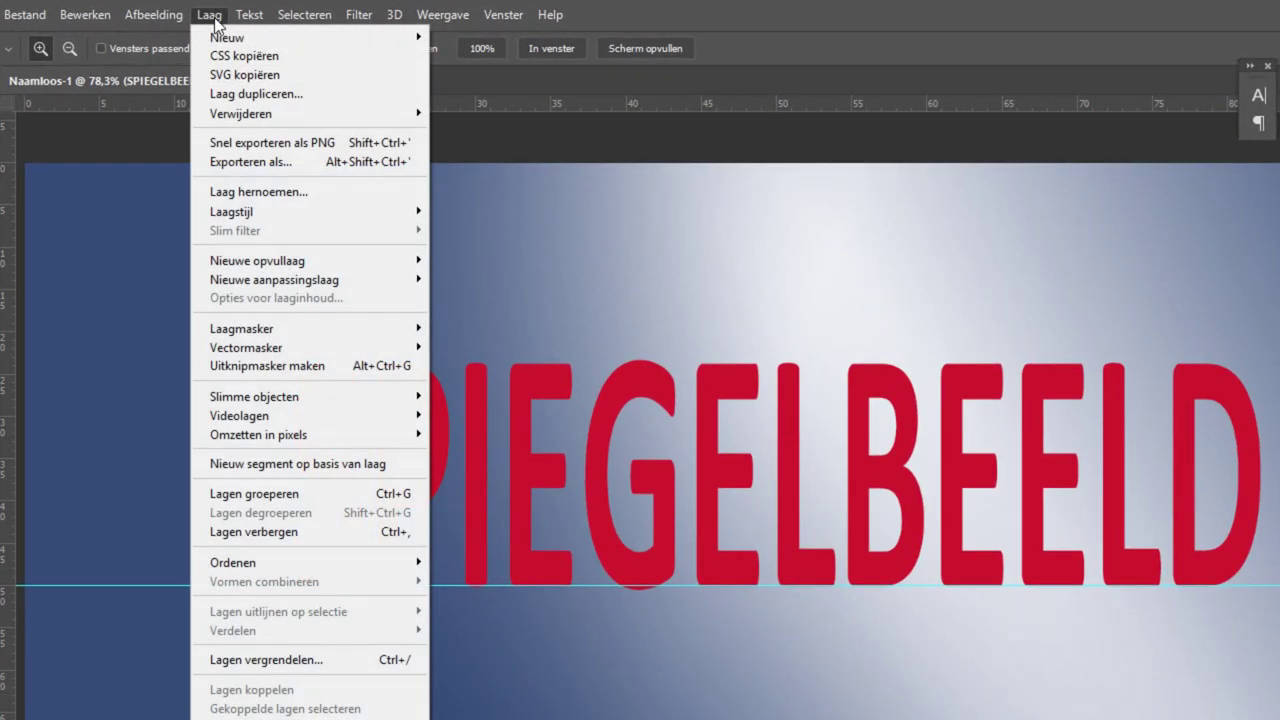
left_click(280, 93)
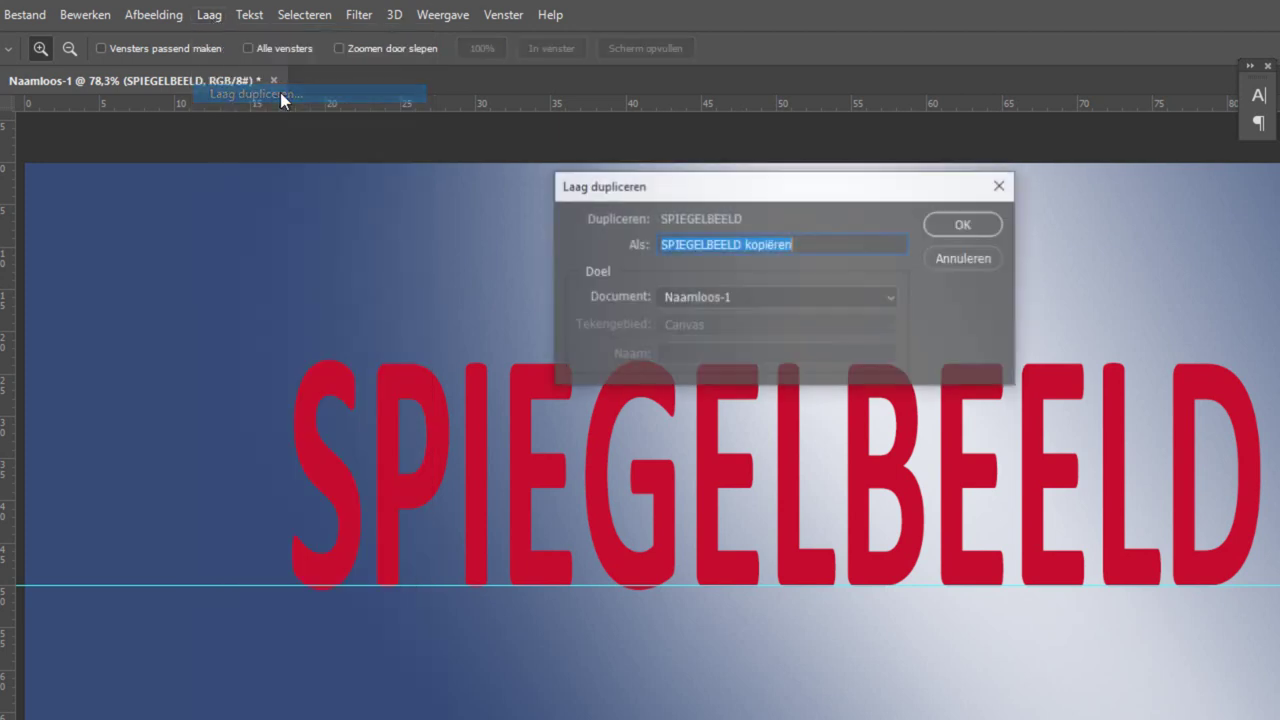
left_click(840, 243)
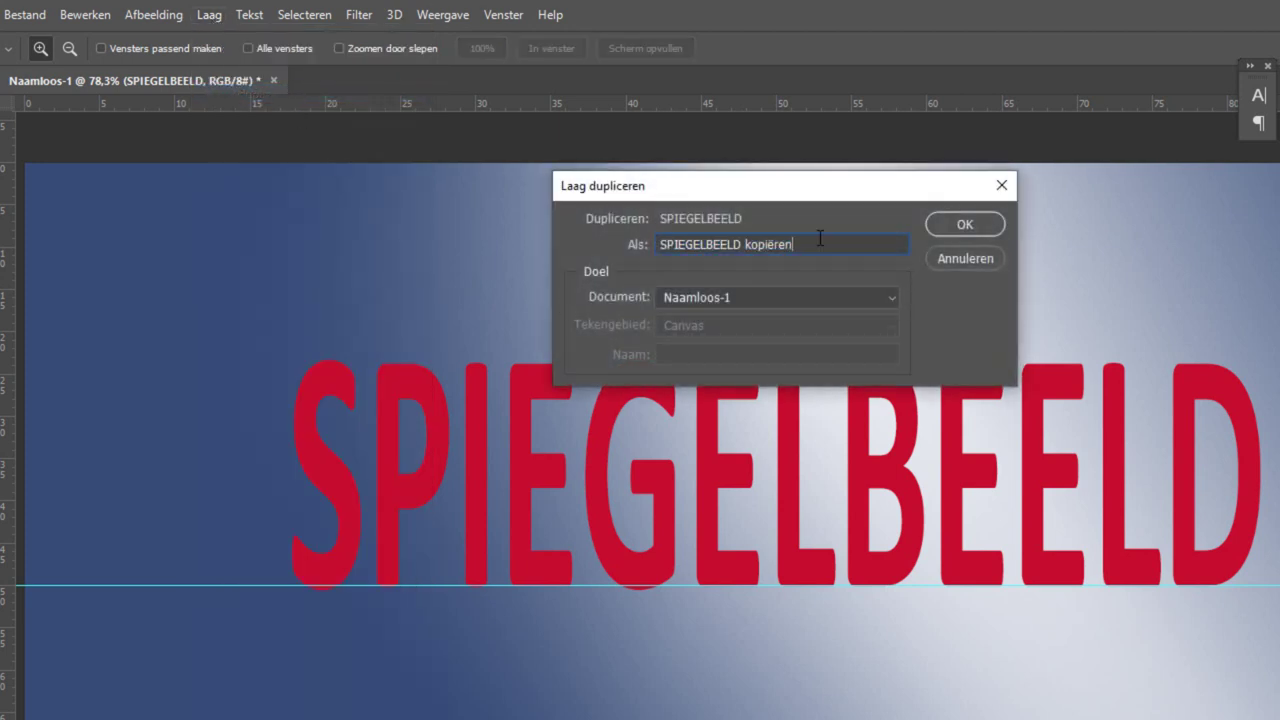
key("shift+Left")
key("shift+Left")
key("shift+Left")
key("shift+Left")
type("E")
key("BackSpace")
type("e")
left_click(965, 224)
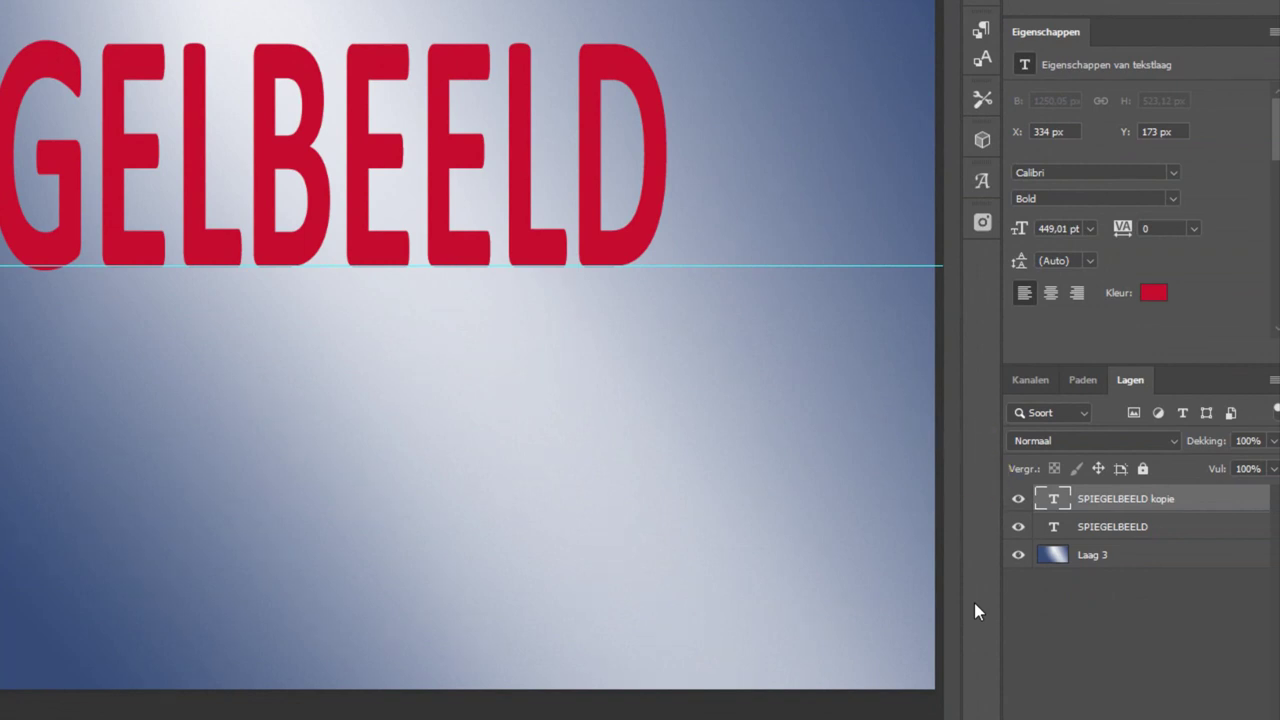
left_click(1018, 528)
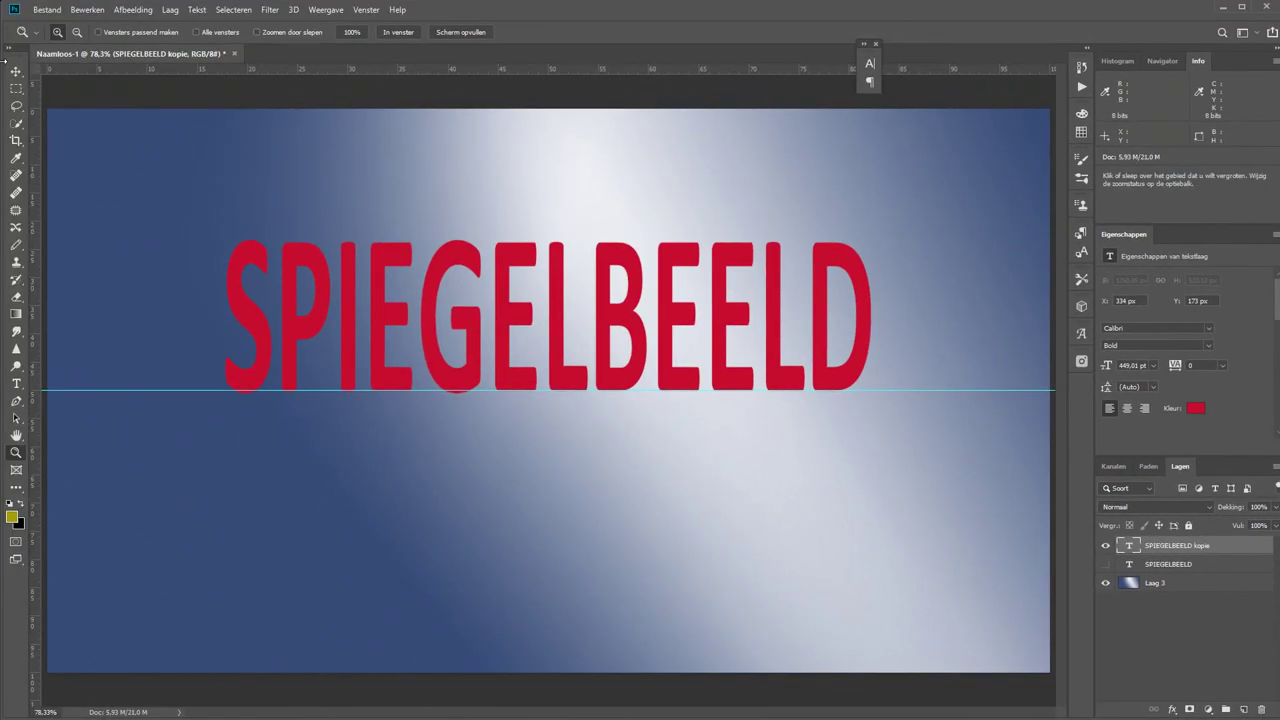
Move the kopie text below the guide, re-show the original layer, and enlarge the copy slightly.
left_click(16, 72)
left_click_drag(679, 383, 664, 563)
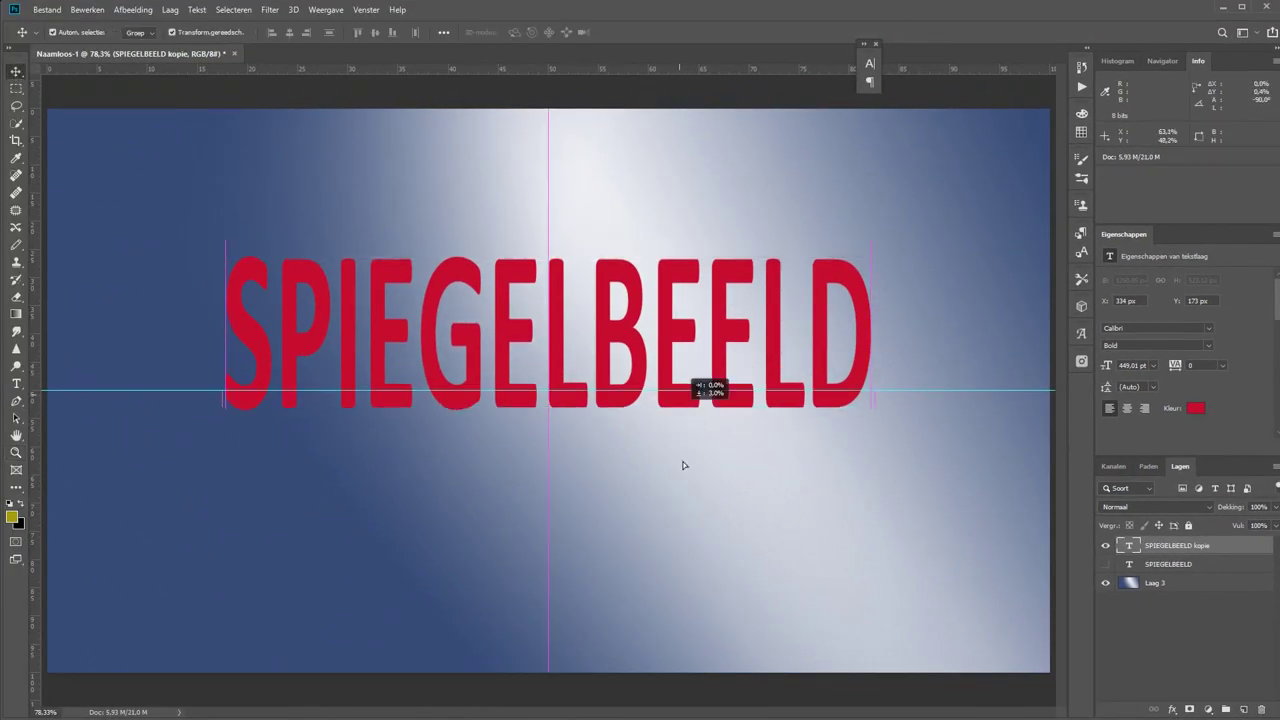
left_click(1106, 564)
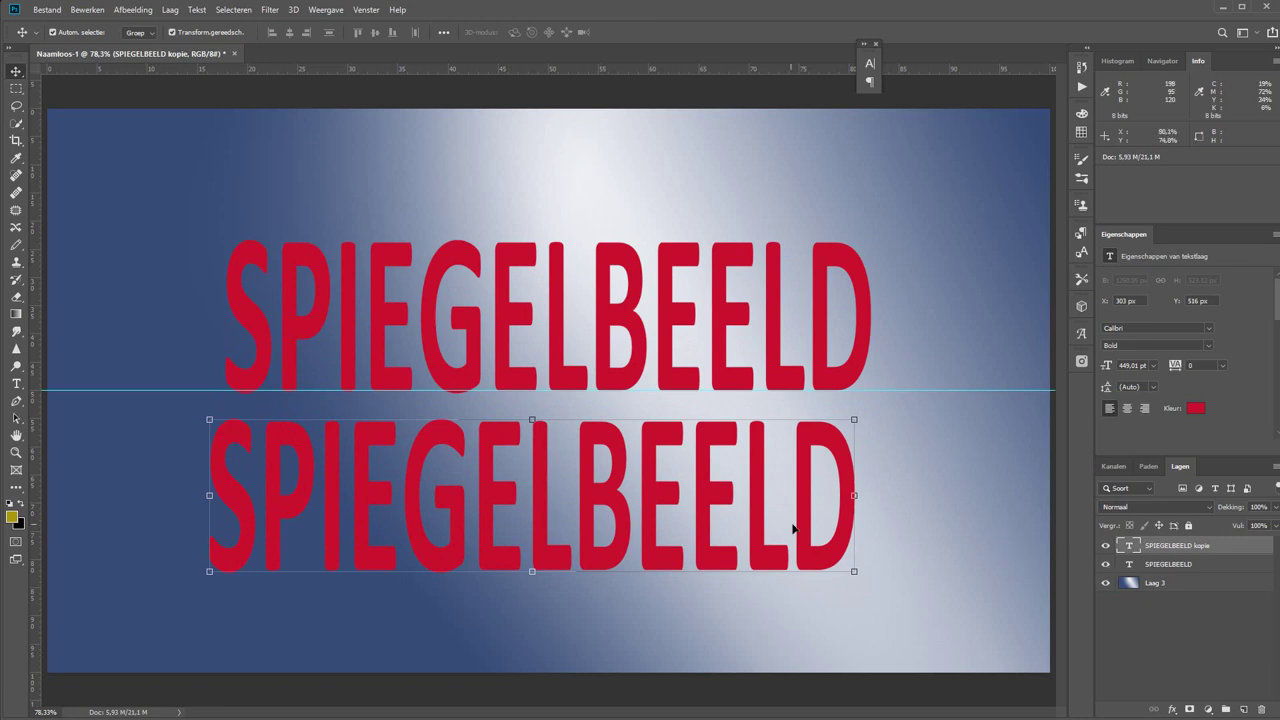
mouse_move(854, 571)
left_mouse_down()
mouse_move(860, 600)
mouse_move(842, 588)
left_mouse_up()
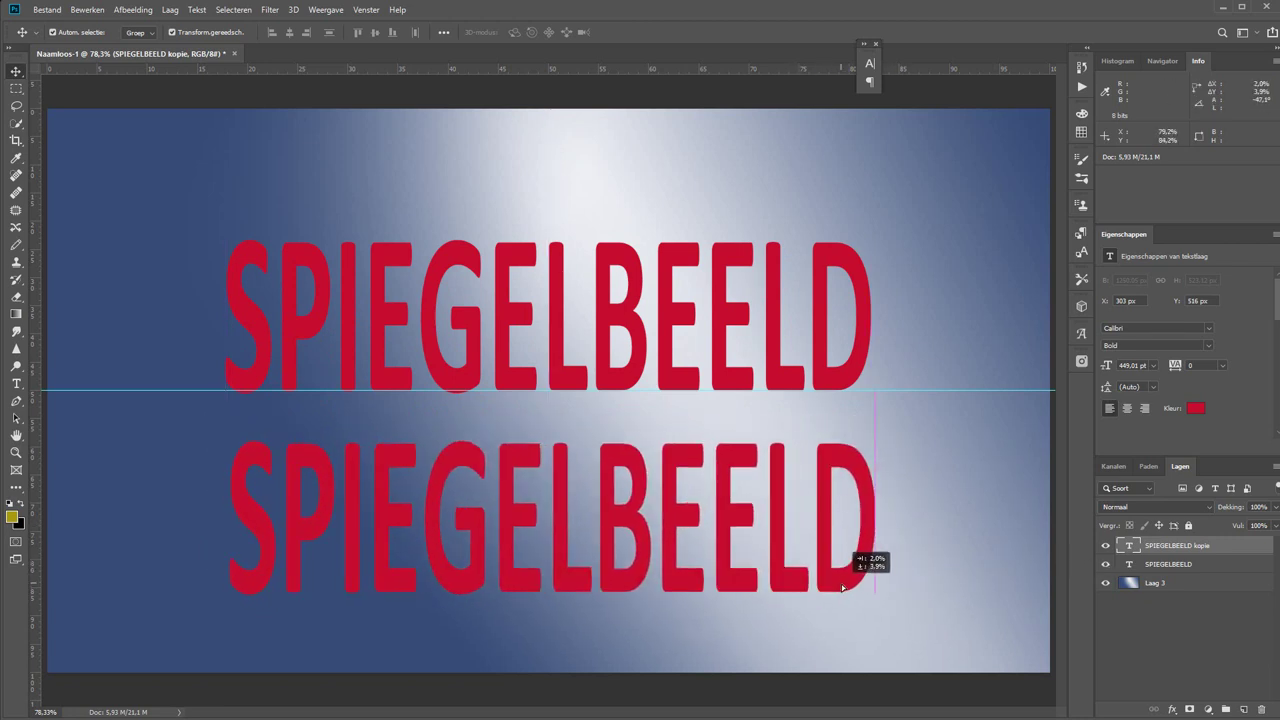
left_click_drag(842, 588, 846, 606)
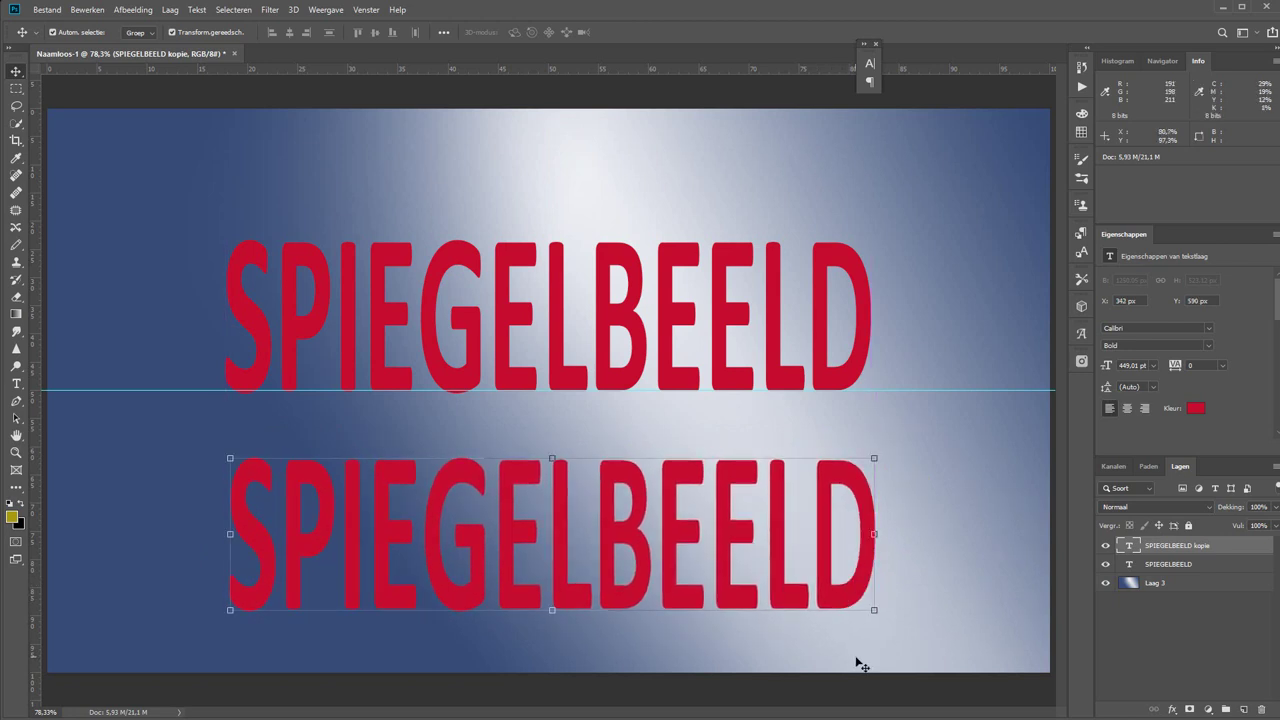
Rotate the copy 180° and flip it horizontally, then drag it up against the guide.
left_click(88, 11)
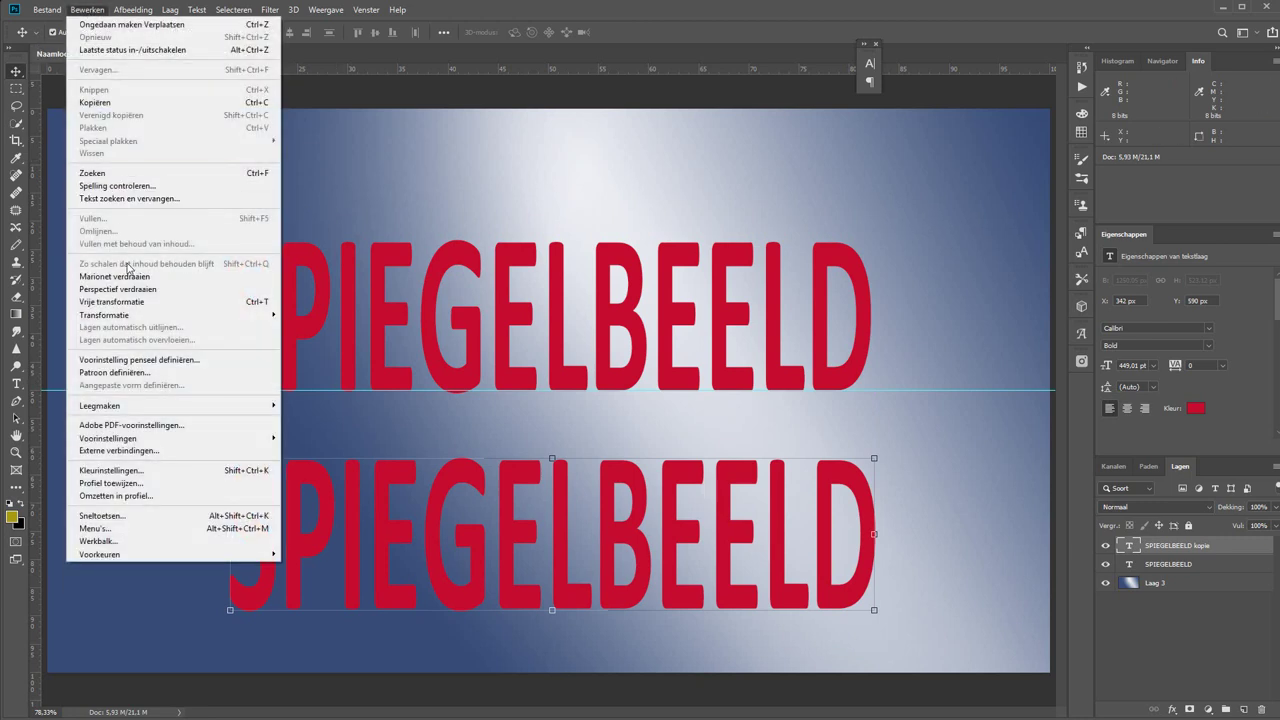
left_click(154, 301)
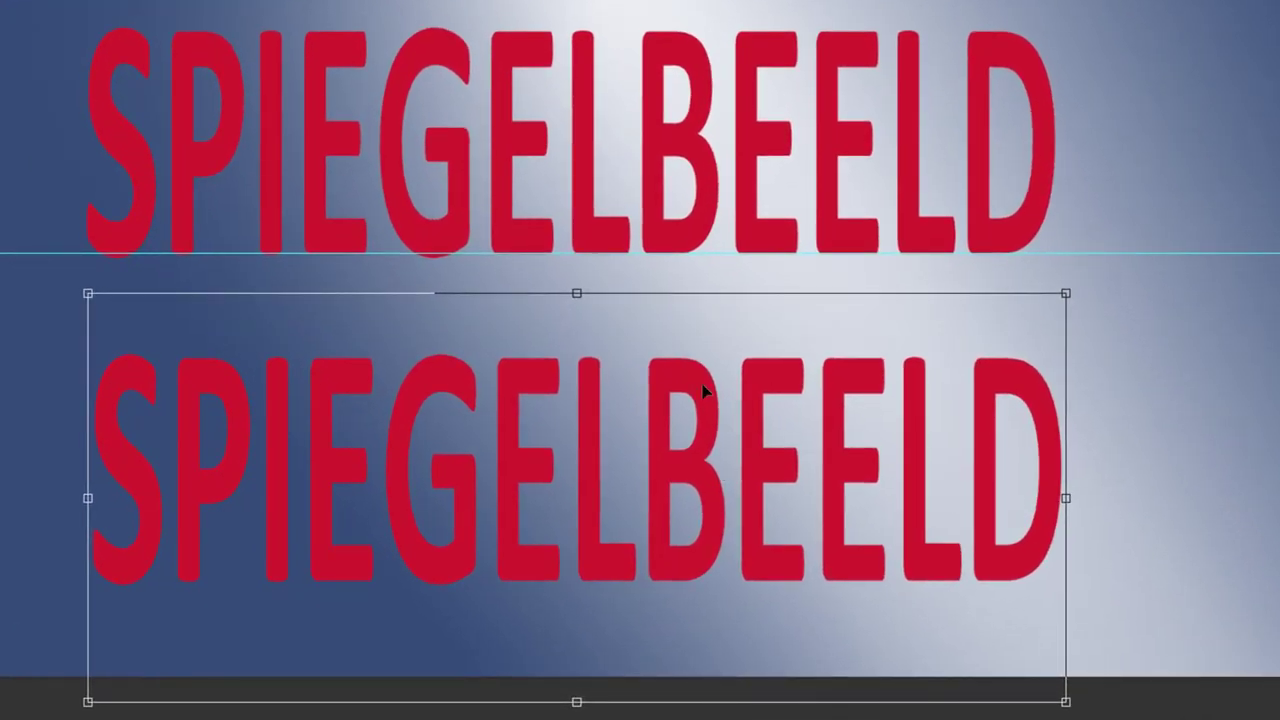
right_click(703, 390)
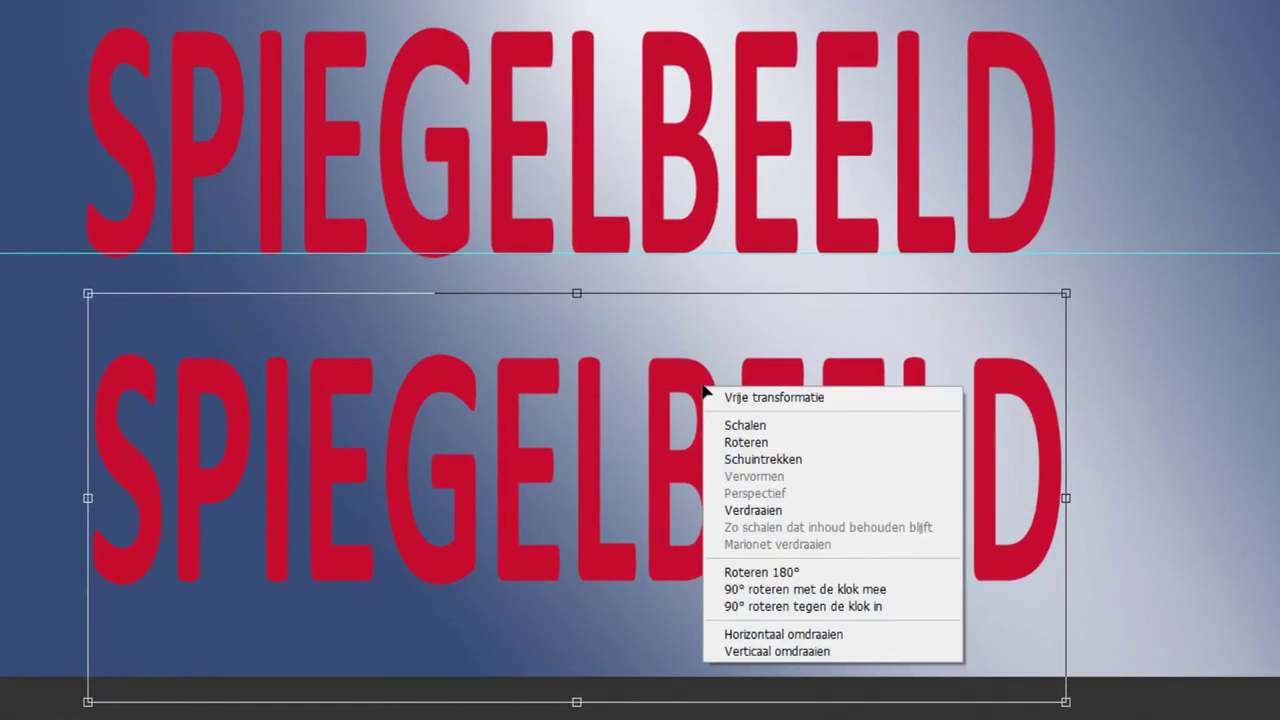
left_click(793, 574)
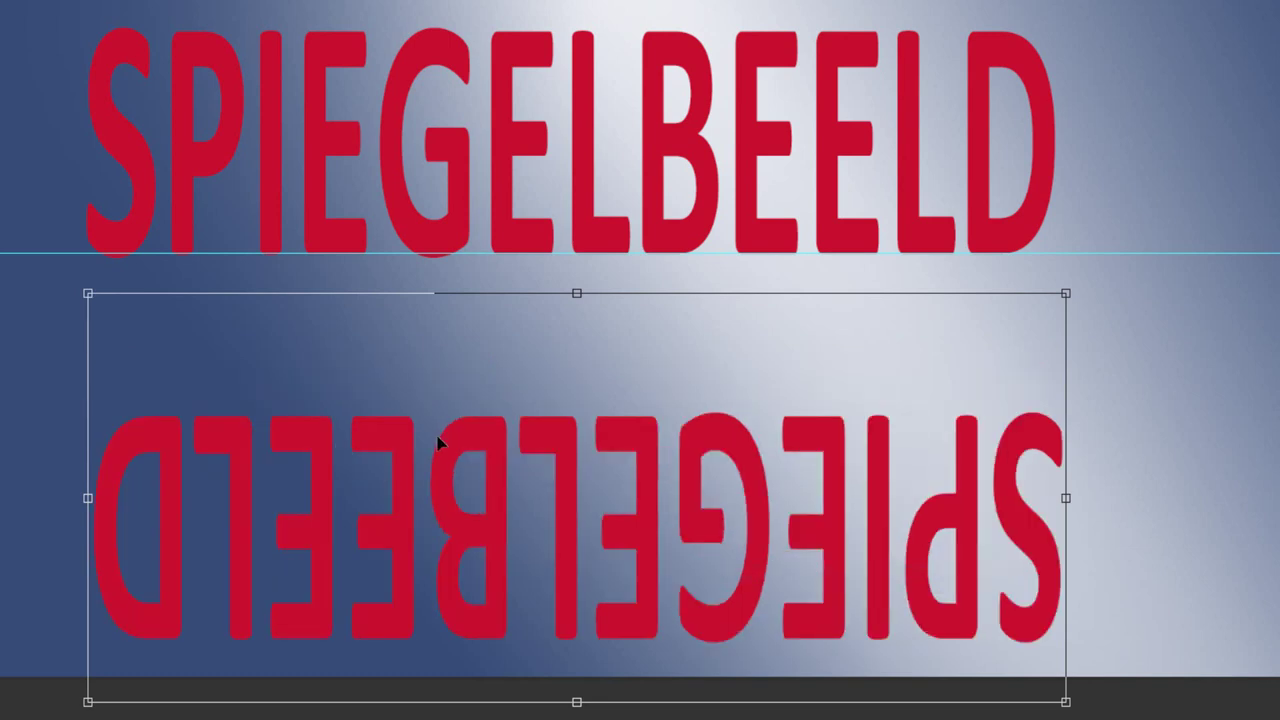
right_click(551, 428)
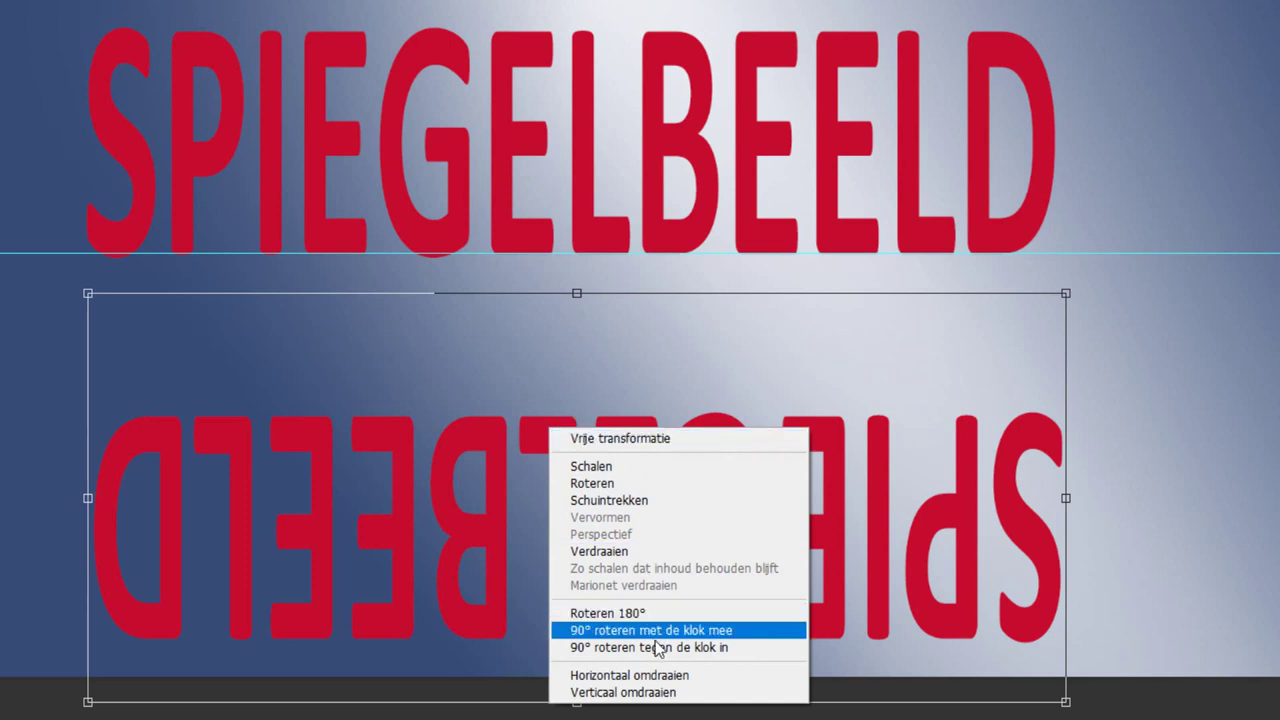
left_click(651, 675)
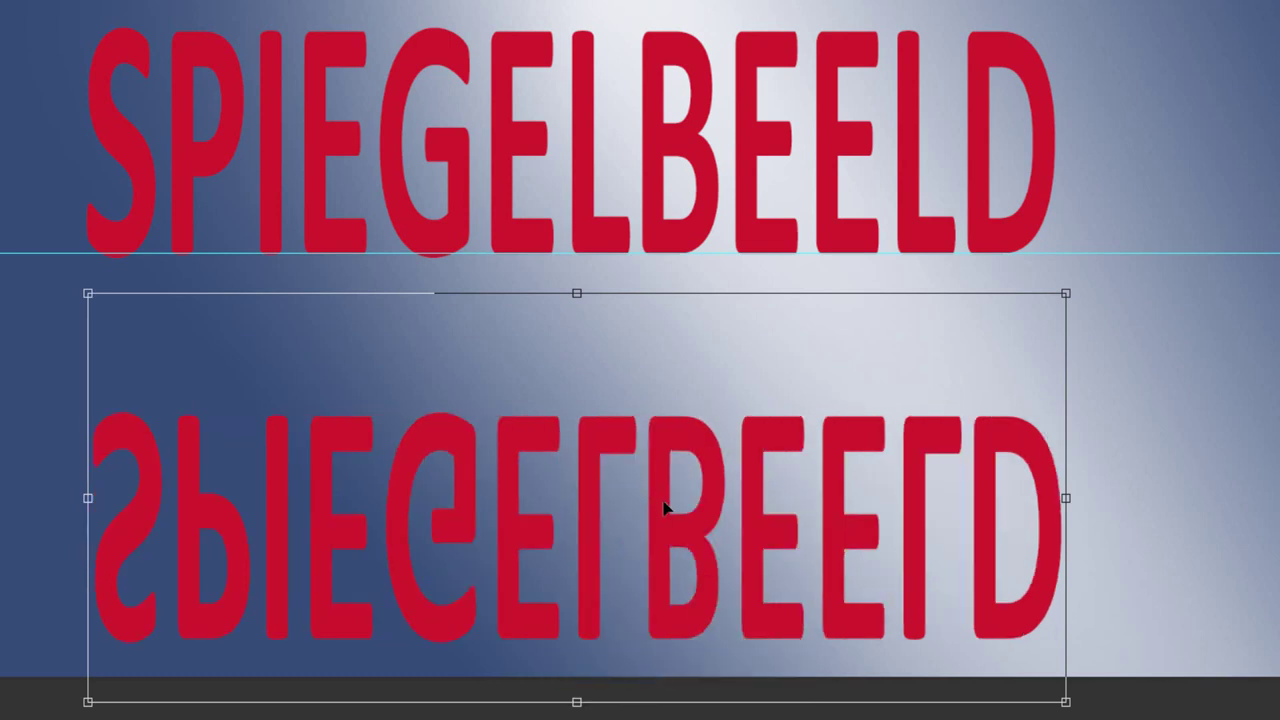
mouse_move(666, 508)
left_mouse_down()
mouse_move(673, 394)
mouse_move(651, 346)
left_mouse_up()
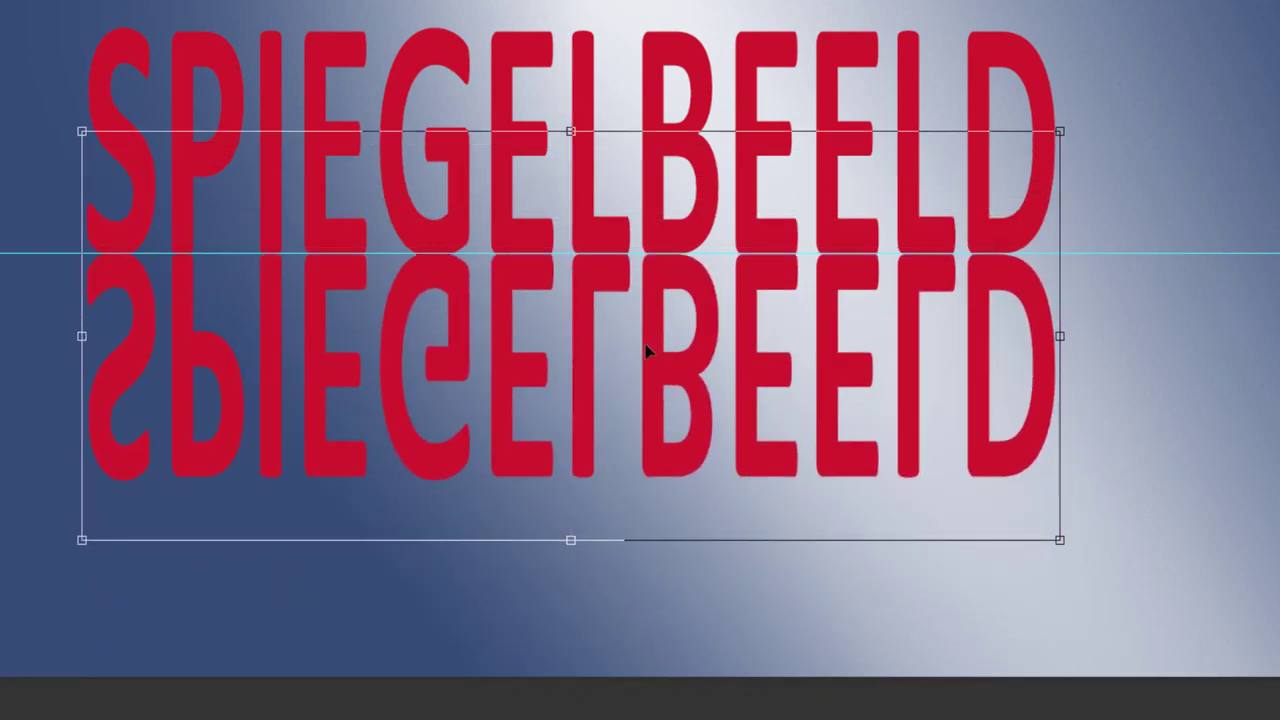
Align the mirrored copy's top precisely with the guide and fit the whole image on screen.
scroll(608, 256, "up", 2)
scroll(595, 262, "up", 2)
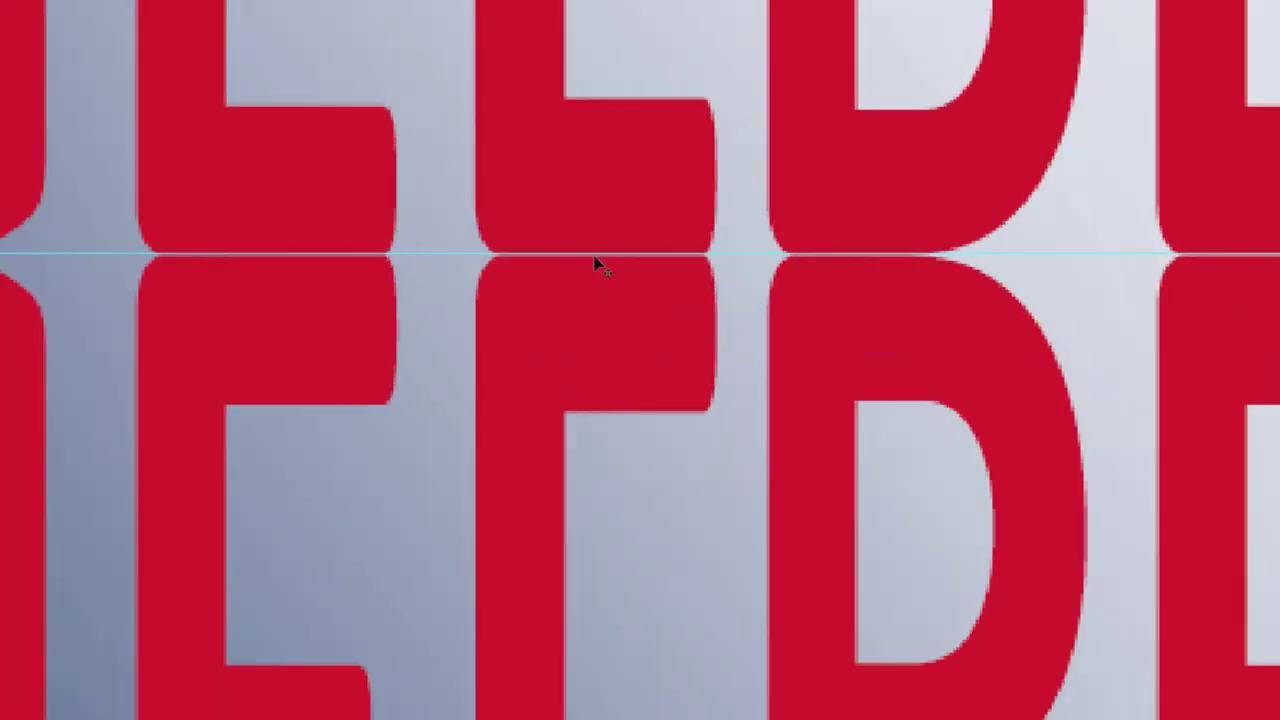
scroll(594, 263, "up", 2)
scroll(563, 286, "up", 1)
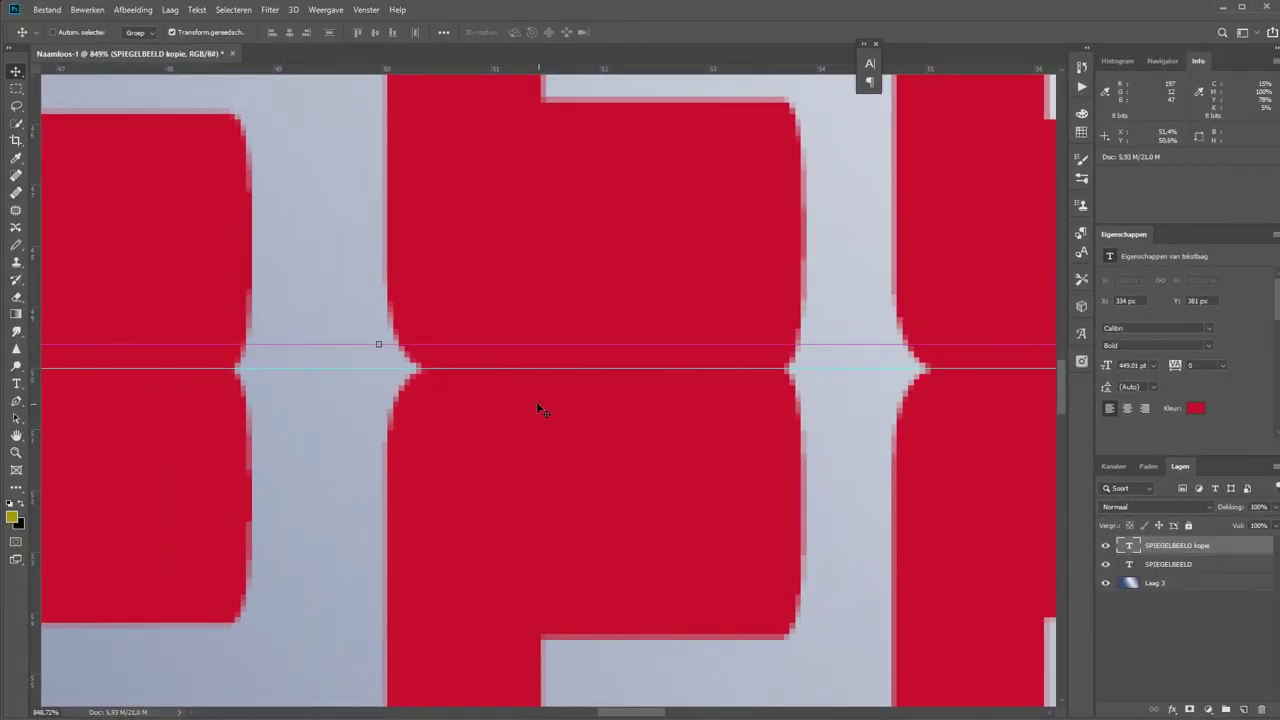
key("ctrl+0")
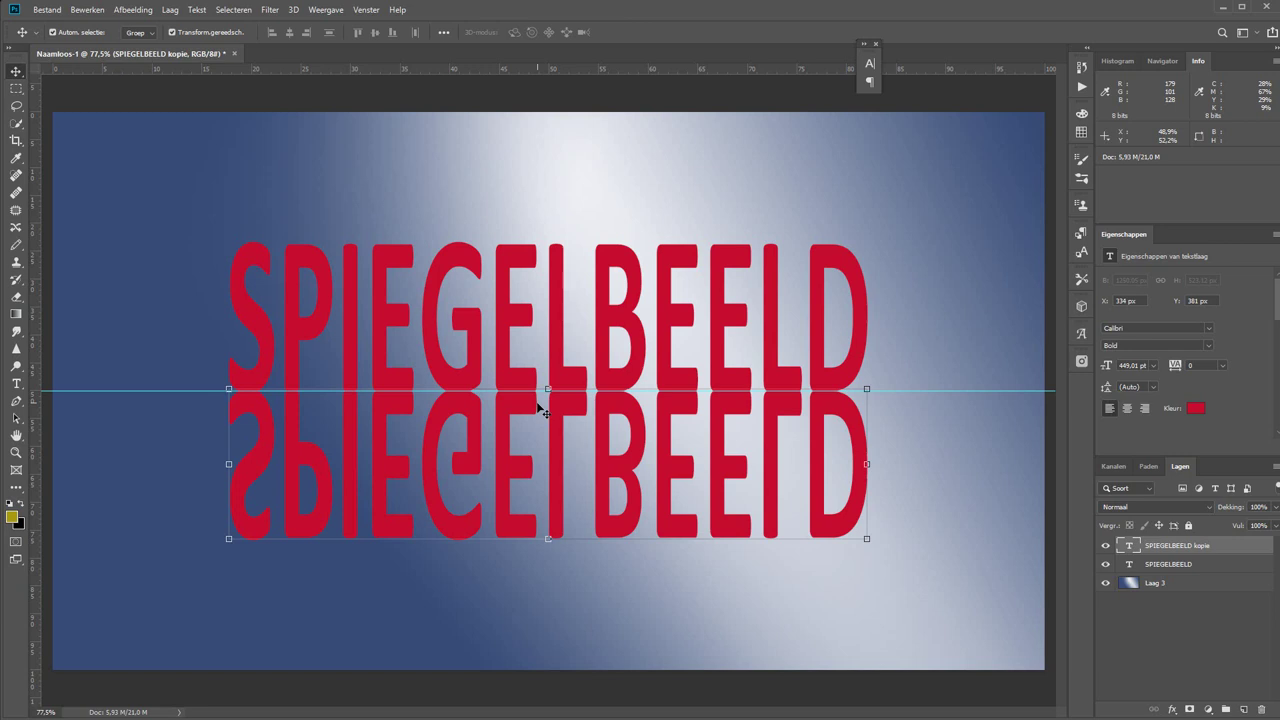
Stretch the mirrored copy vertically to about 194% height, from the guide to the canvas bottom.
key("ctrl+t")
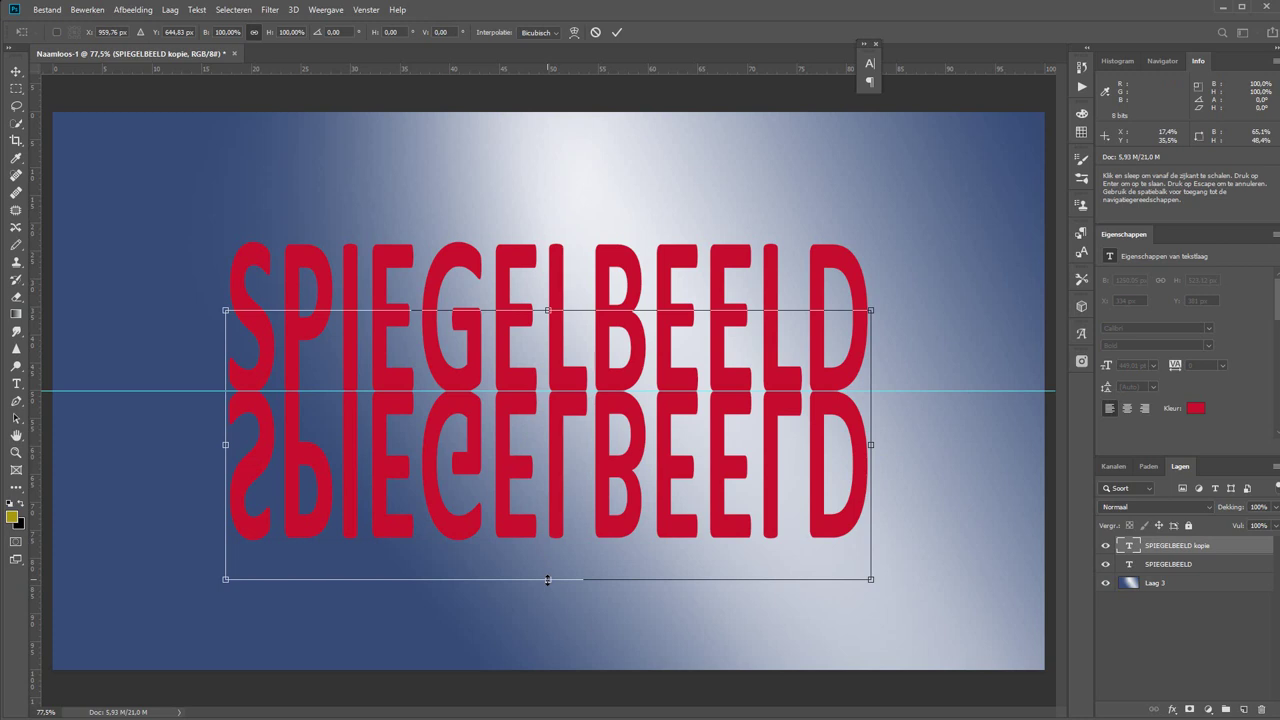
left_click_drag(547, 579, 547, 715)
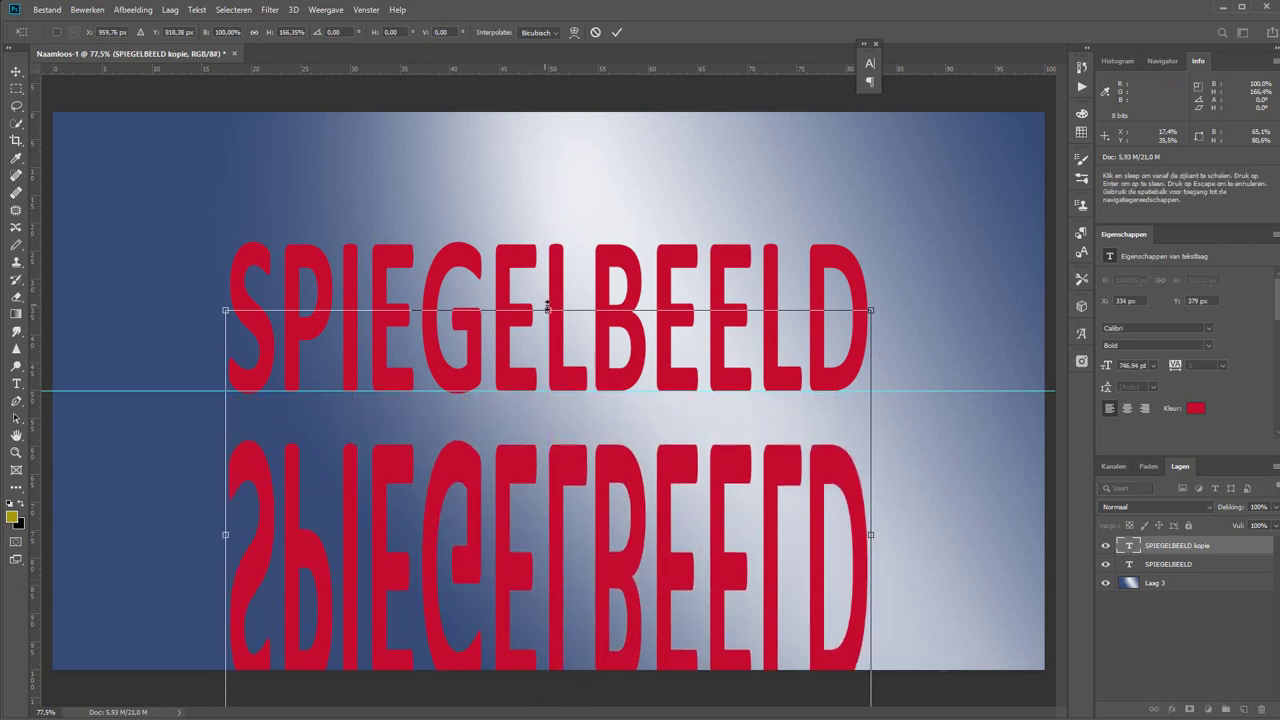
left_click_drag(547, 306, 547, 234)
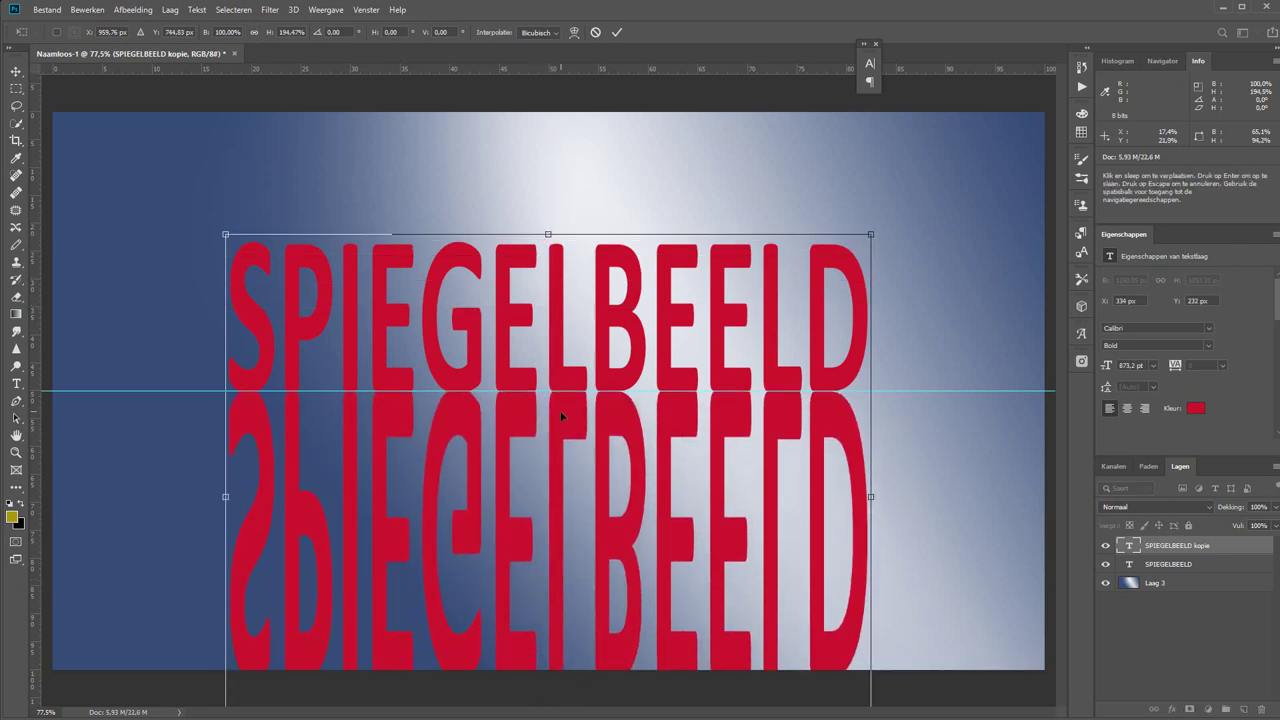
key("Return")
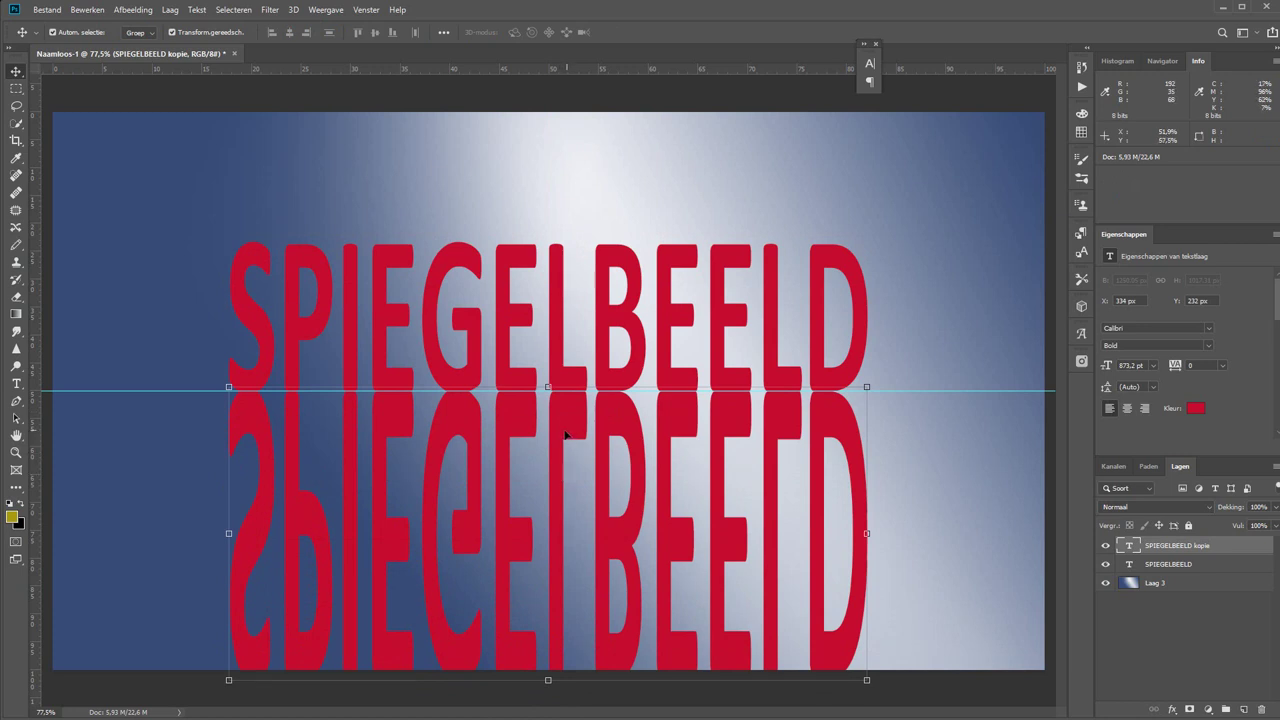
Reopen Free Transform on the copy and dismiss its context menu without changes.
key("ctrl+t")
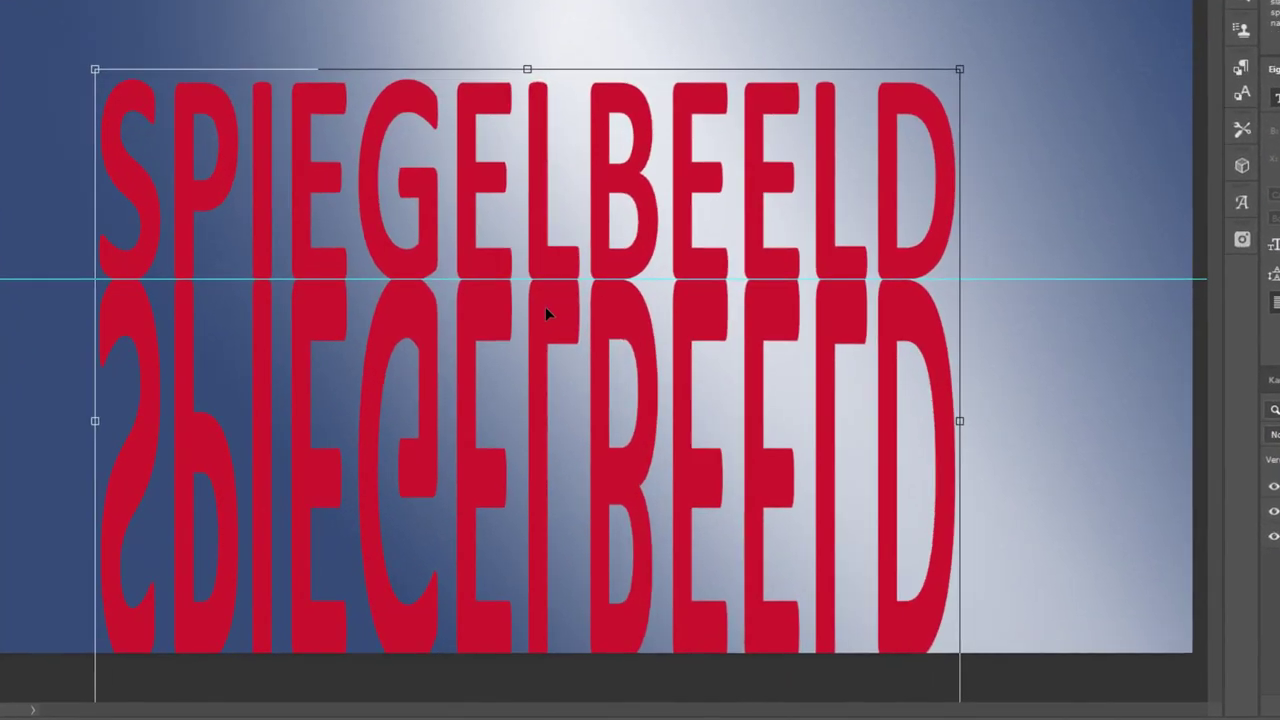
right_click(560, 416)
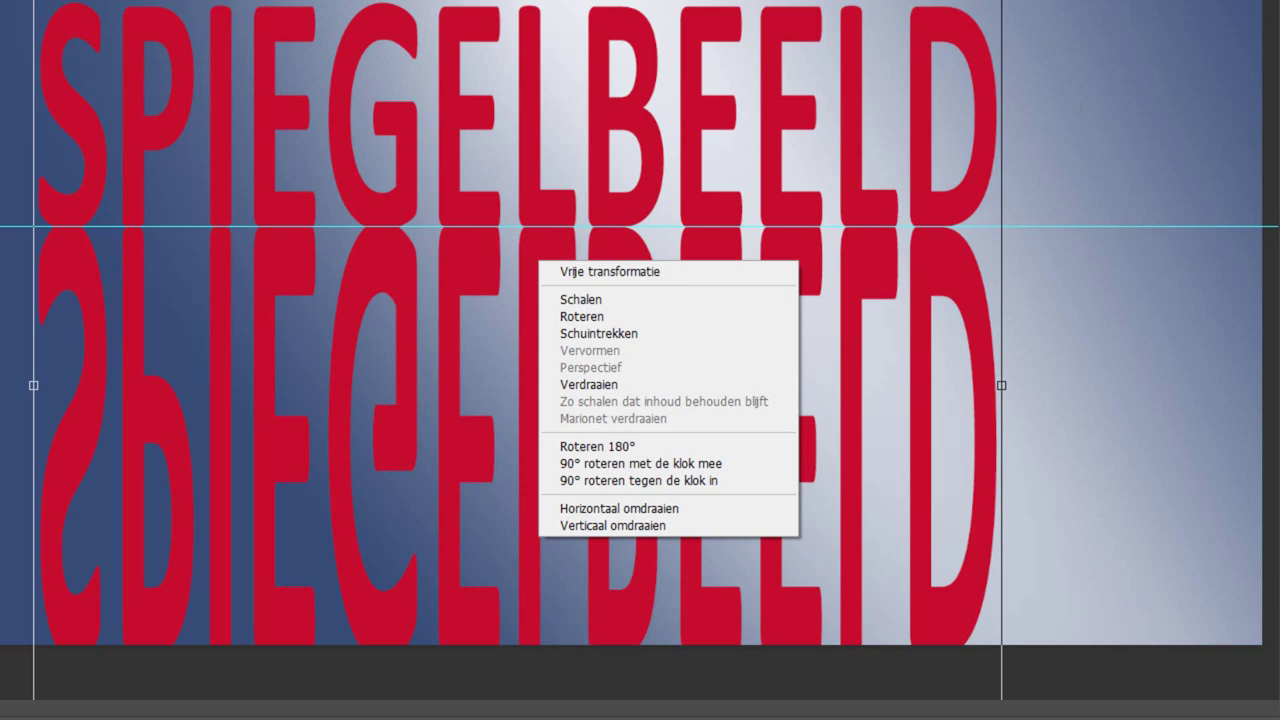
key("Escape")
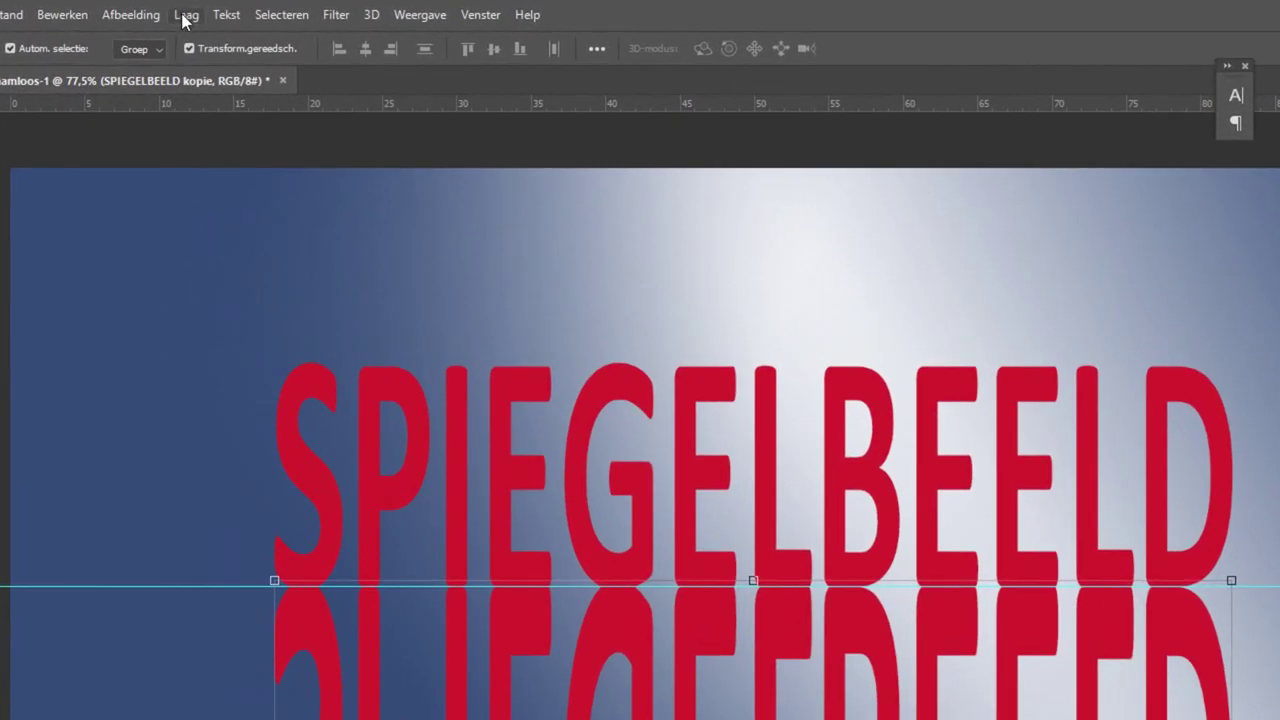
Convert the SPIEGELBEELD kopie layer into a smart object via Laag > Slimme objecten.
left_click(185, 16)
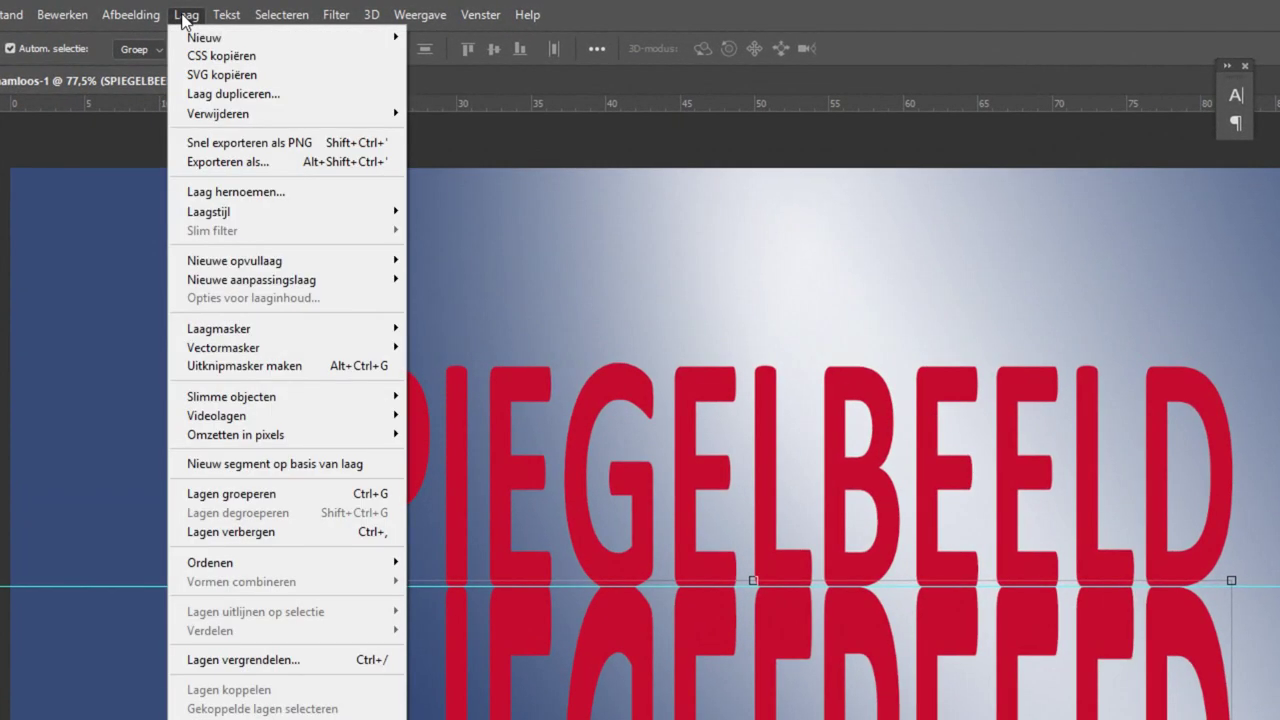
mouse_move(232, 397)
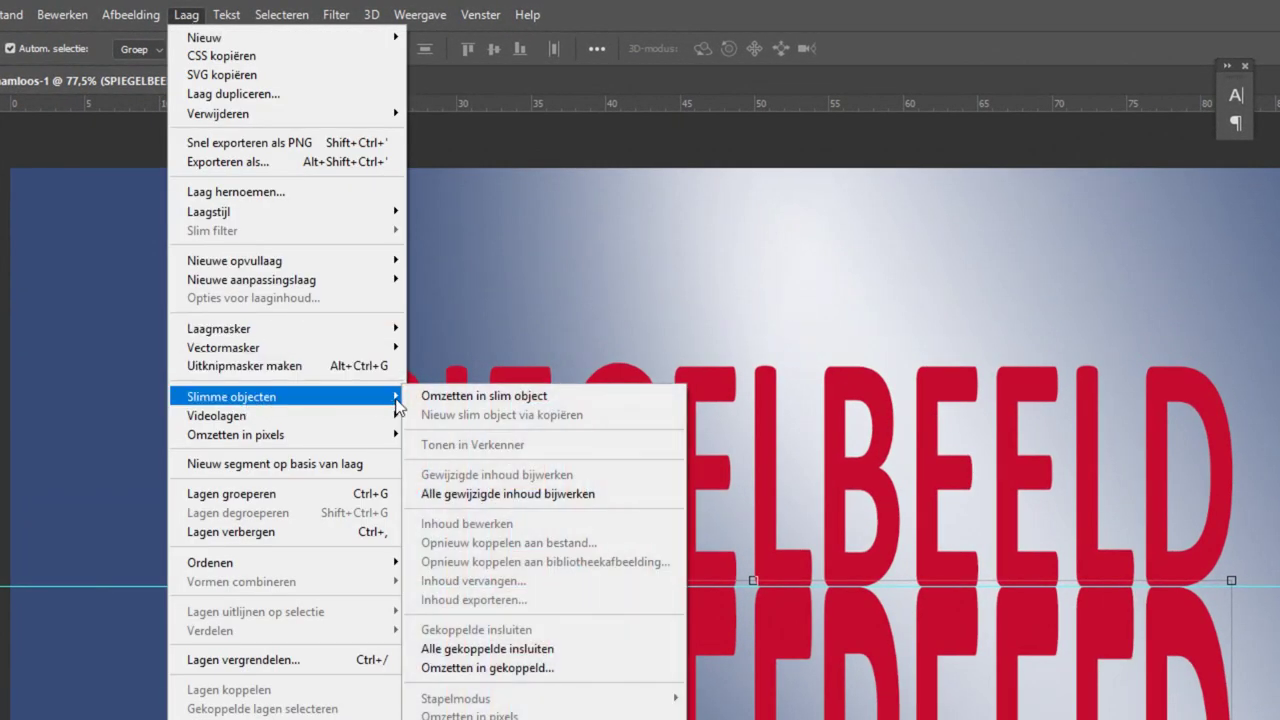
left_click(463, 397)
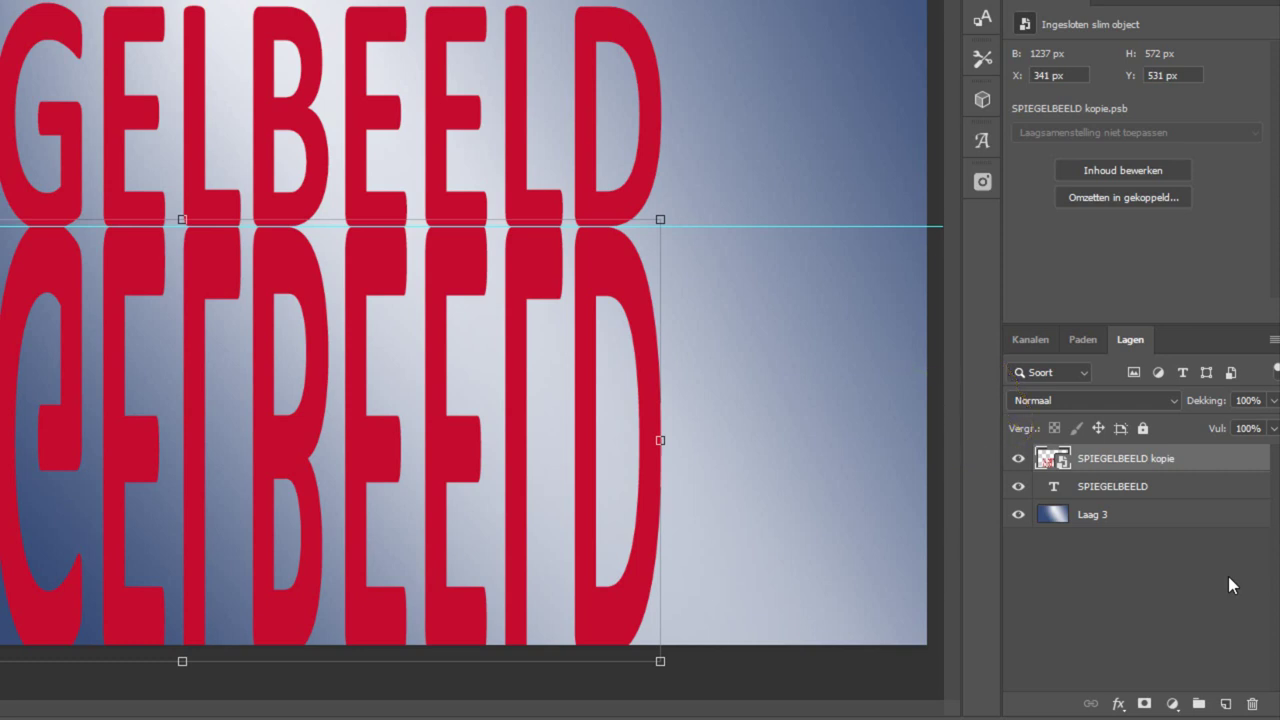
key("ctrl+t")
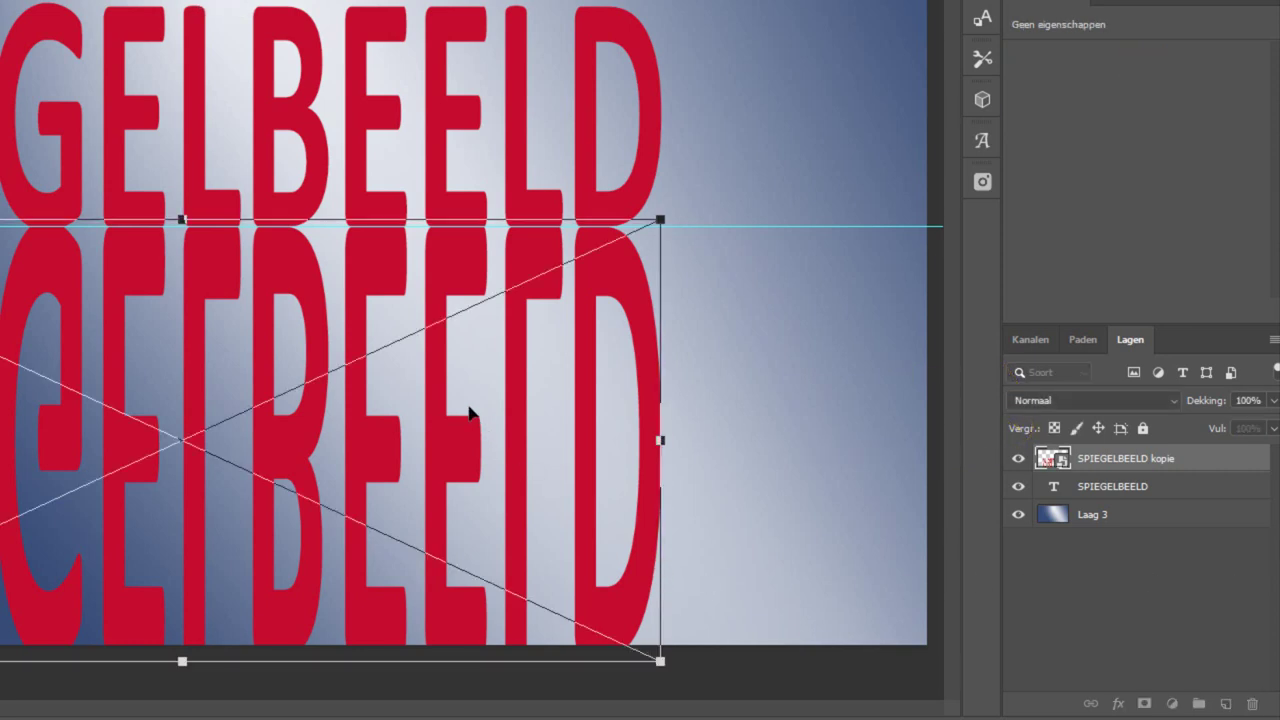
Apply a Perspectief distortion that flares the reflection's bottom edge wider, and commit it.
right_click(362, 266)
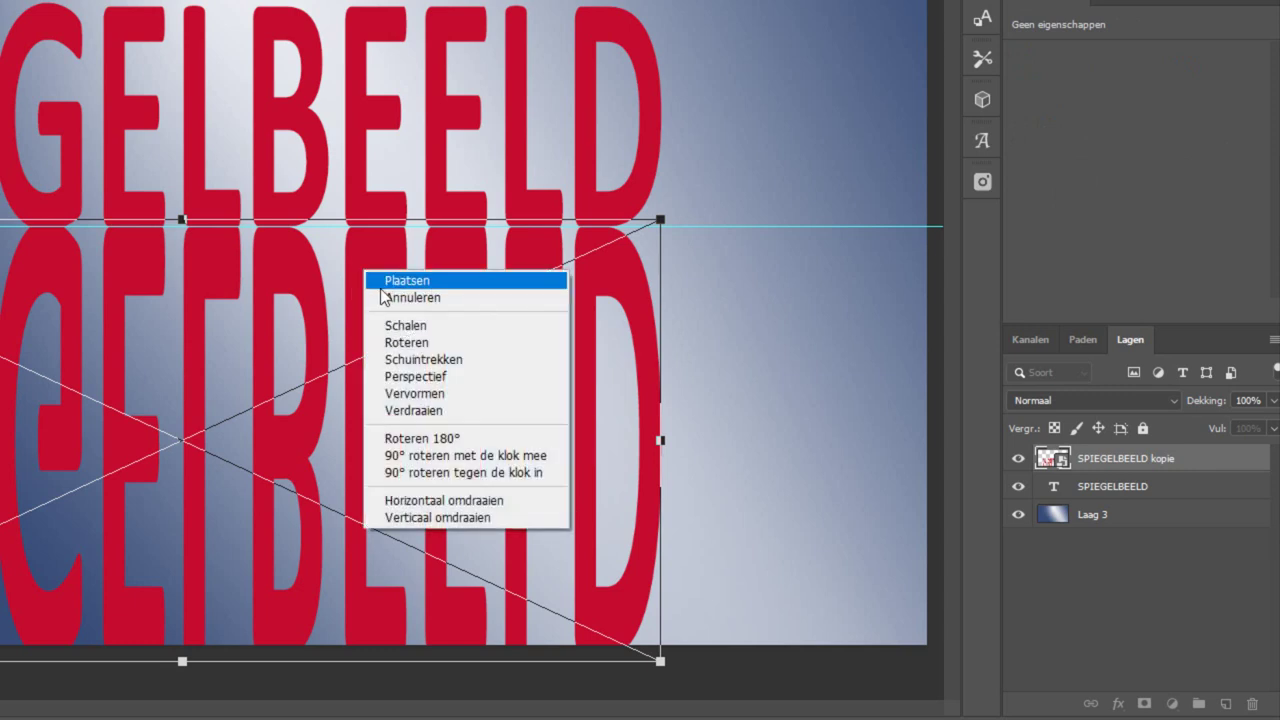
left_click(430, 381)
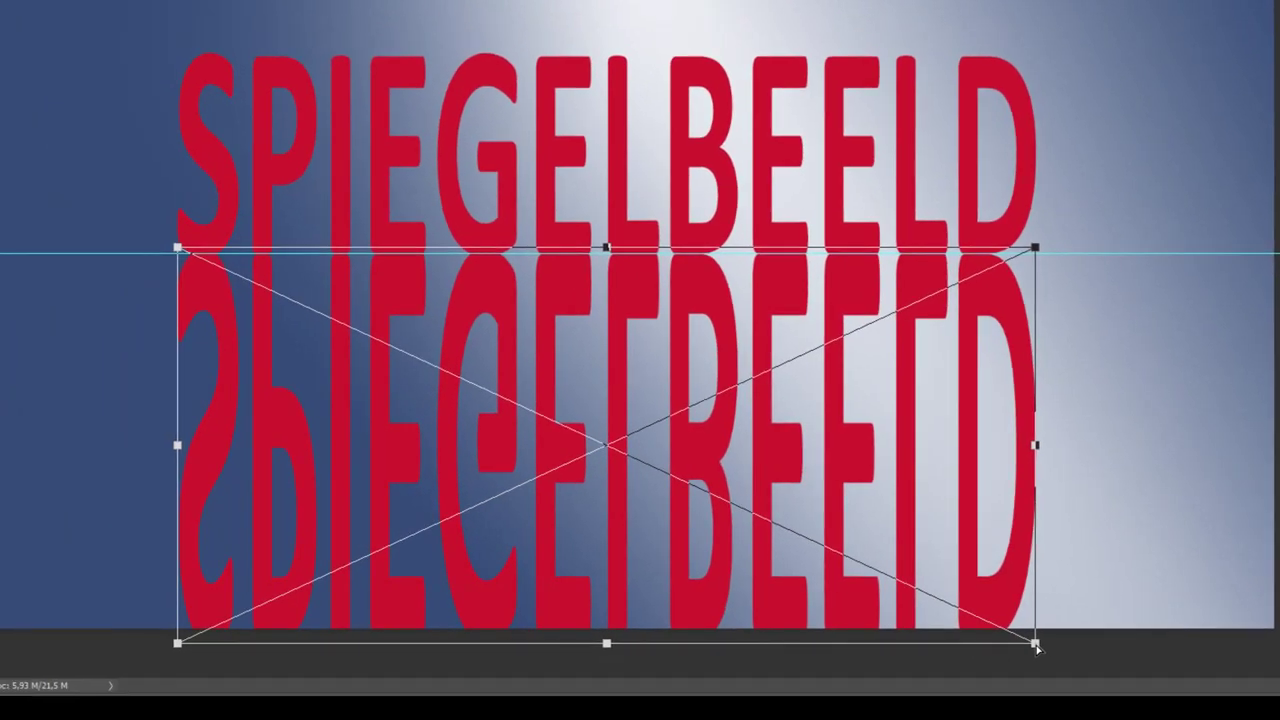
left_click_drag(1034, 645, 1279, 656)
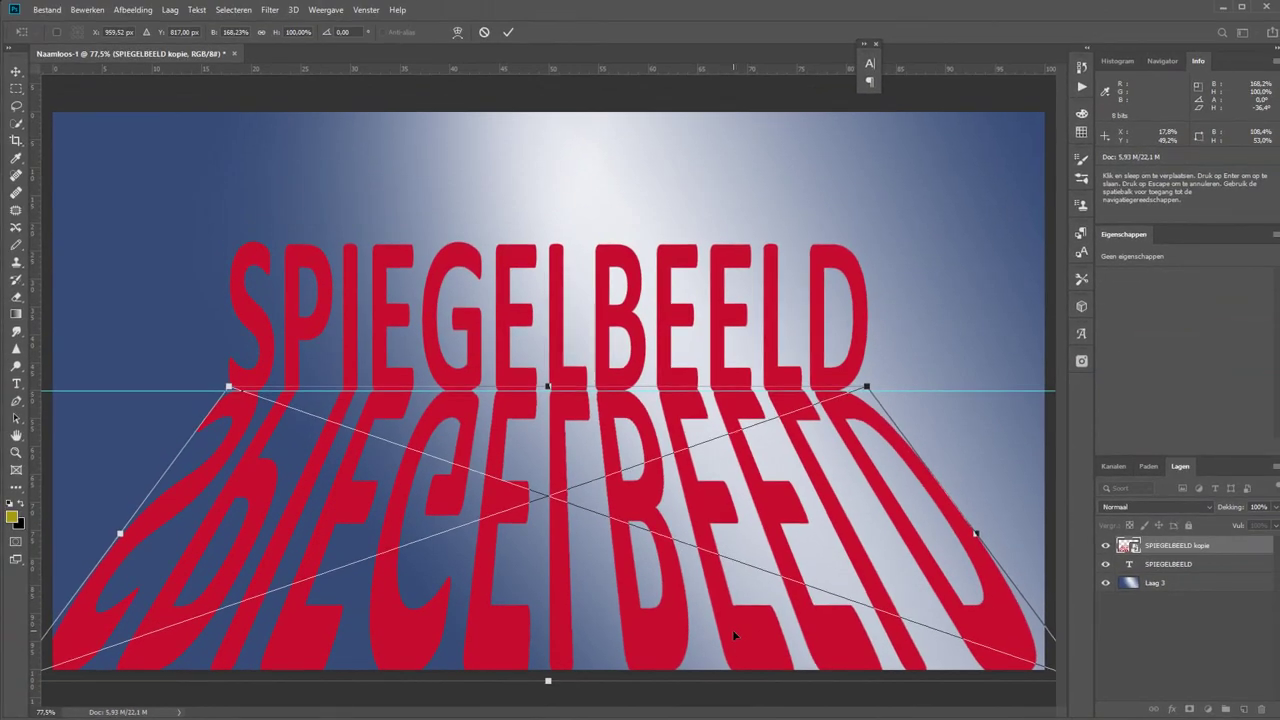
left_click(508, 32)
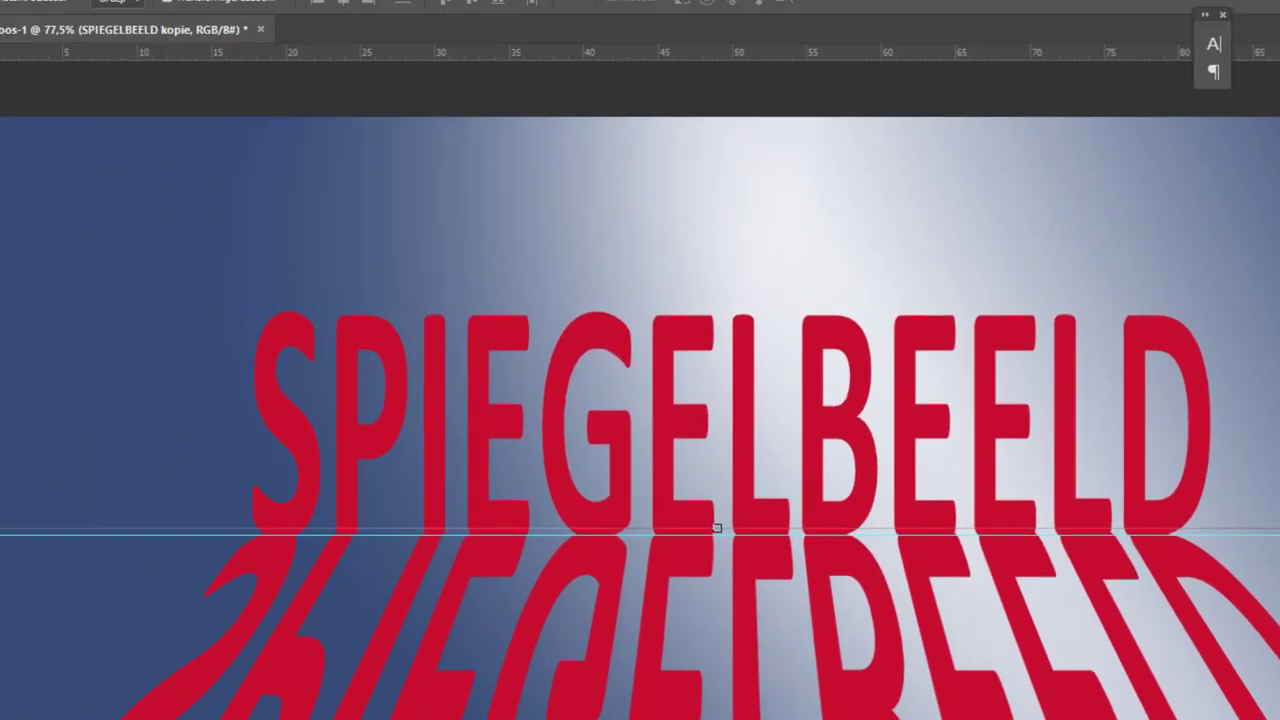
Add a reveal-all white layer mask to the reflection, inverting it twice to check.
left_click(255, 14)
mouse_move(350, 328)
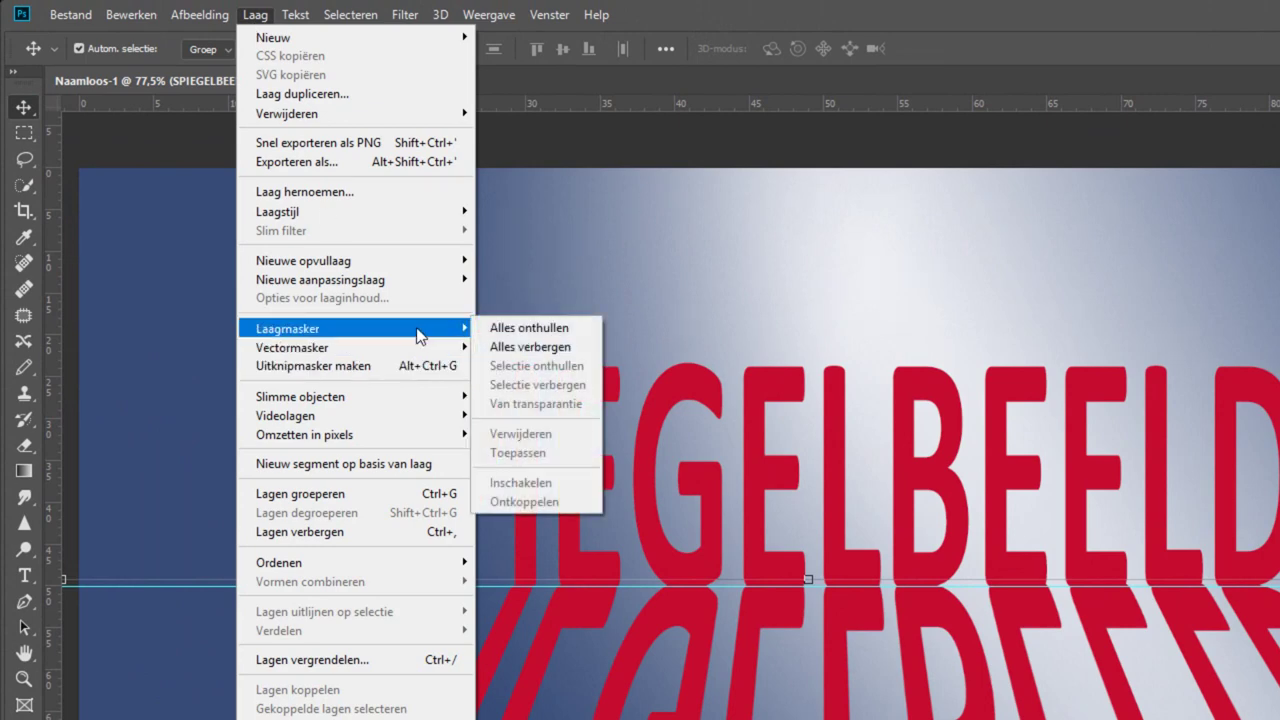
left_click(512, 333)
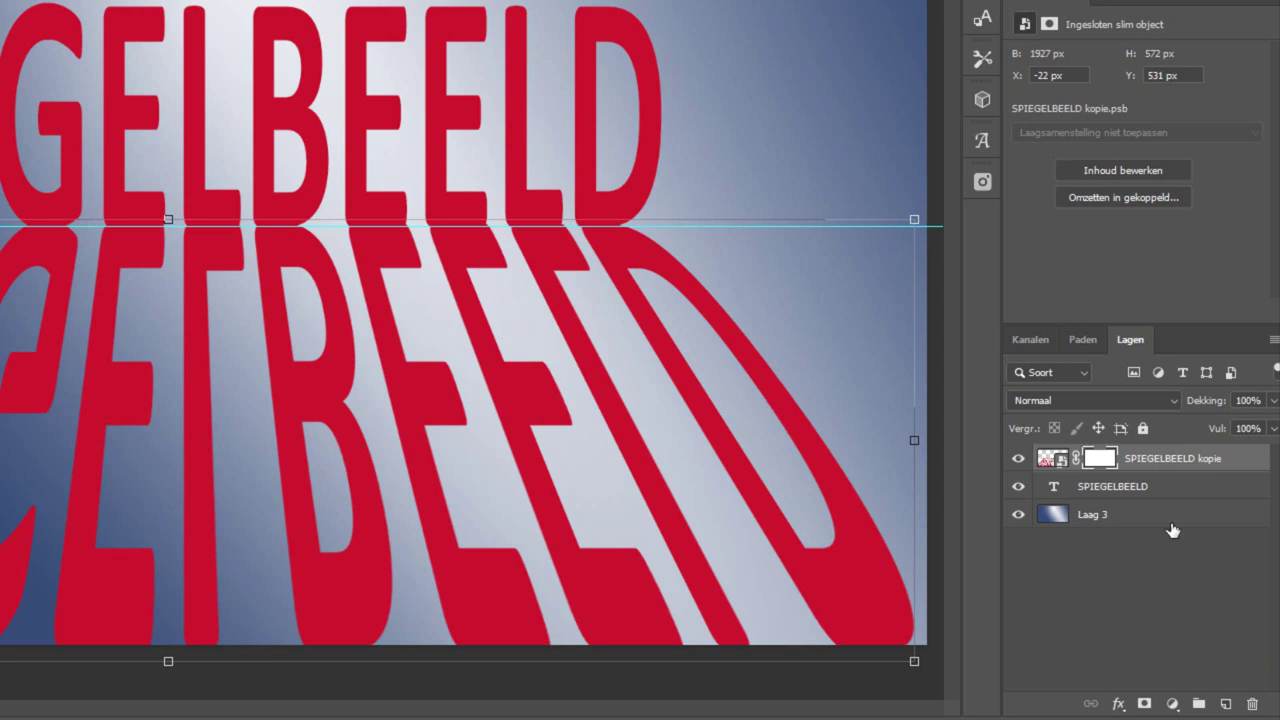
left_click(1097, 462)
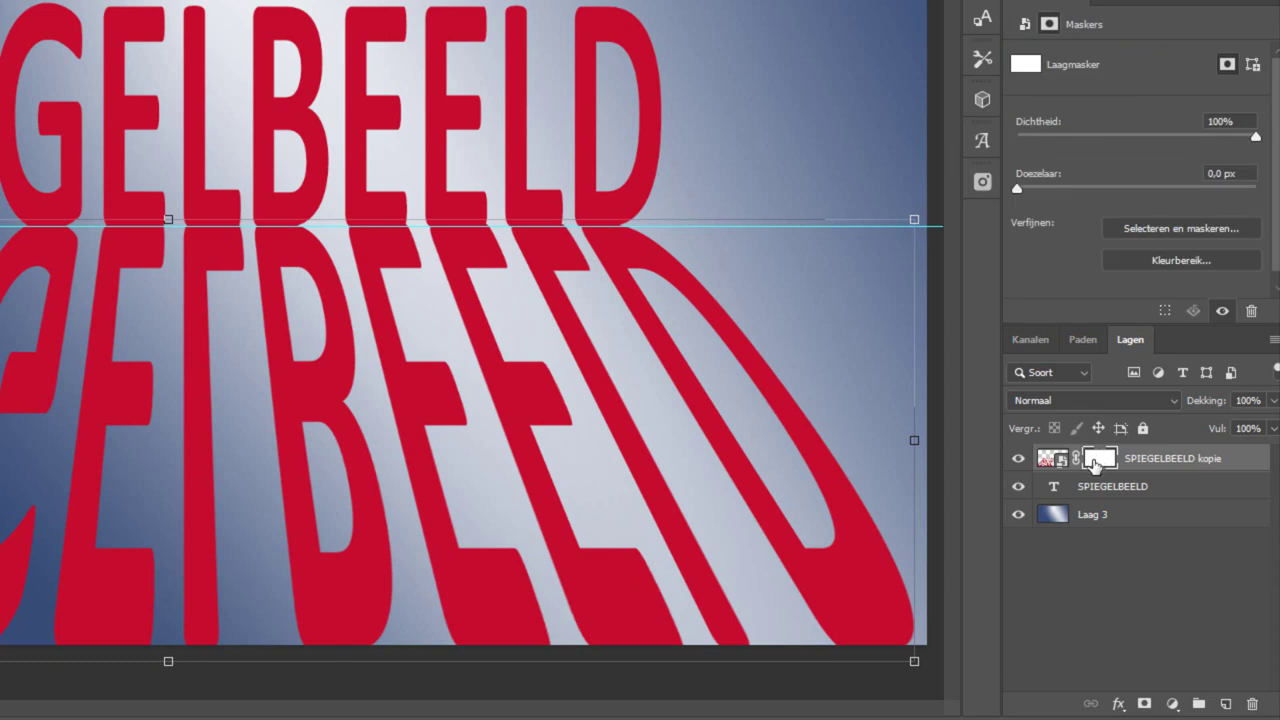
key("ctrl+i")
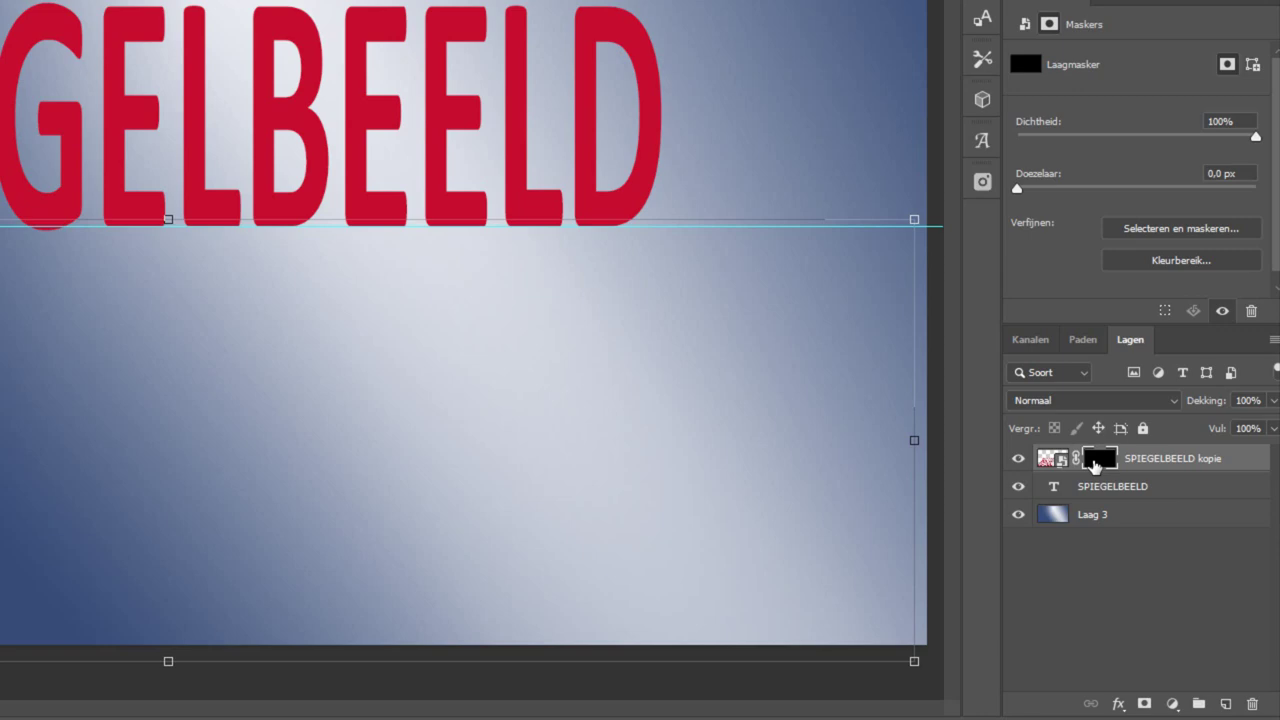
key("ctrl+i")
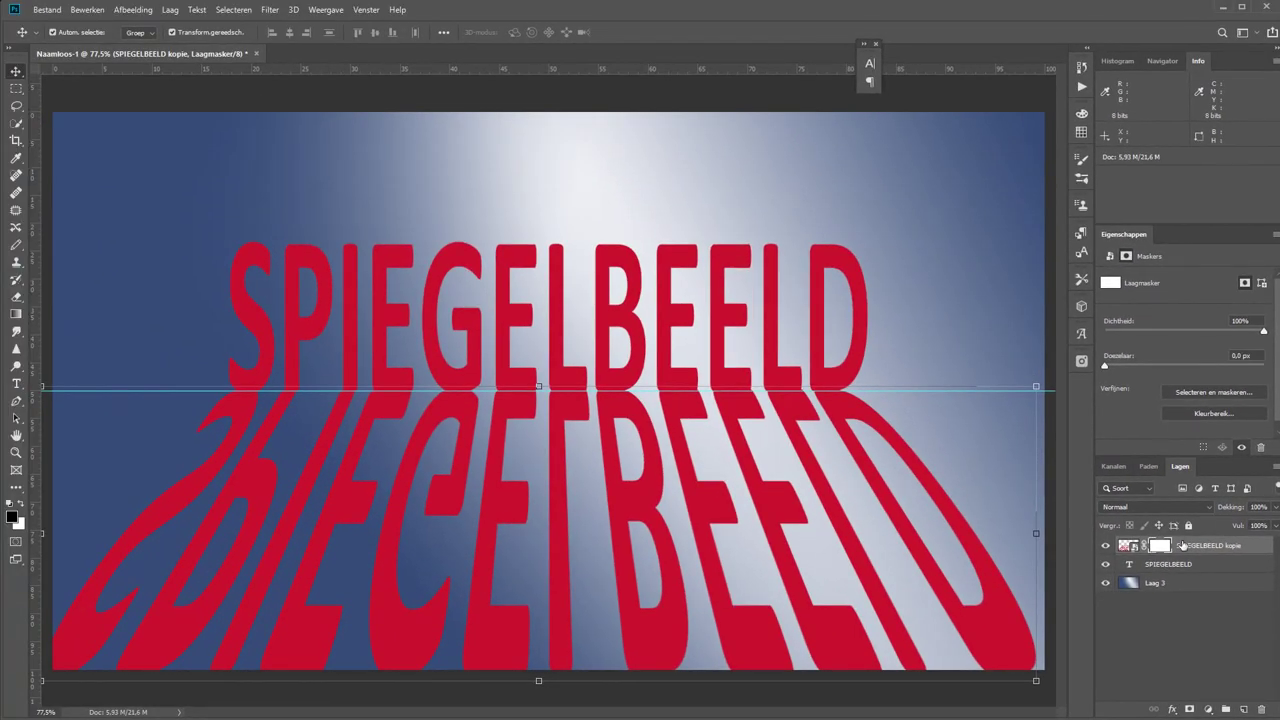
left_click(16, 315)
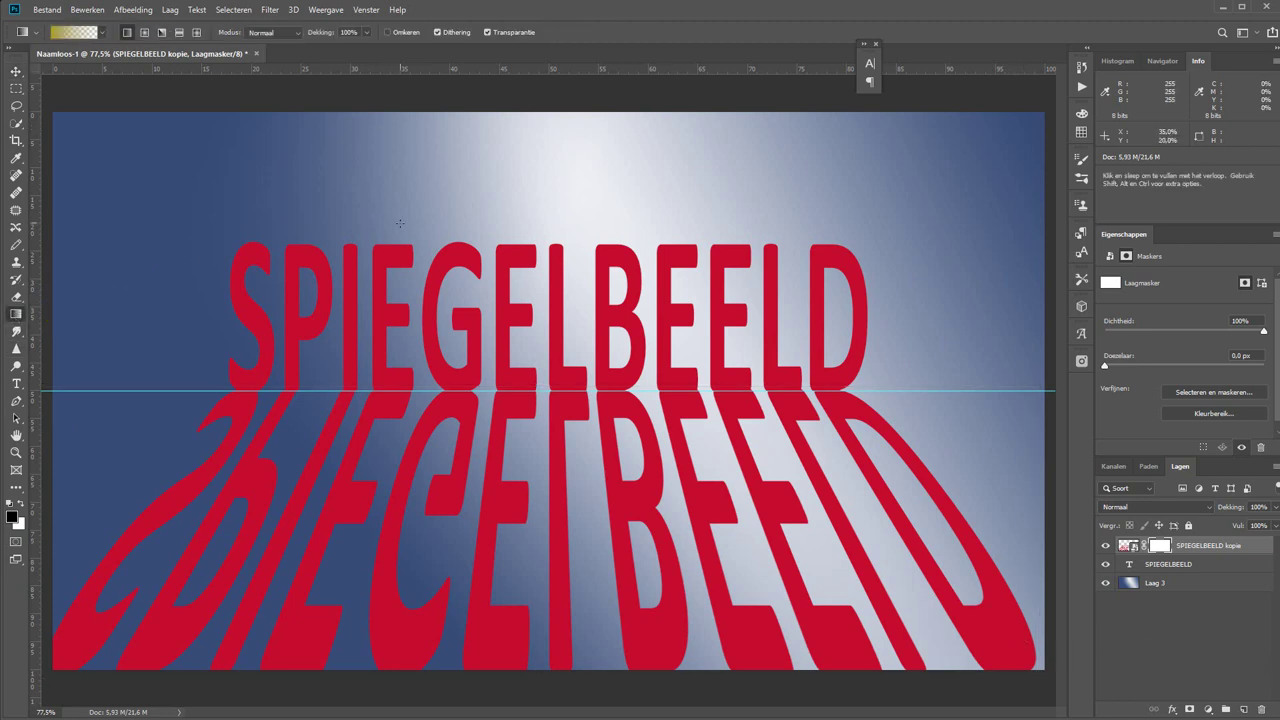
Draw a black-to-white linear gradient upward on the reflection's mask so it fades toward the bottom.
left_click(103, 32)
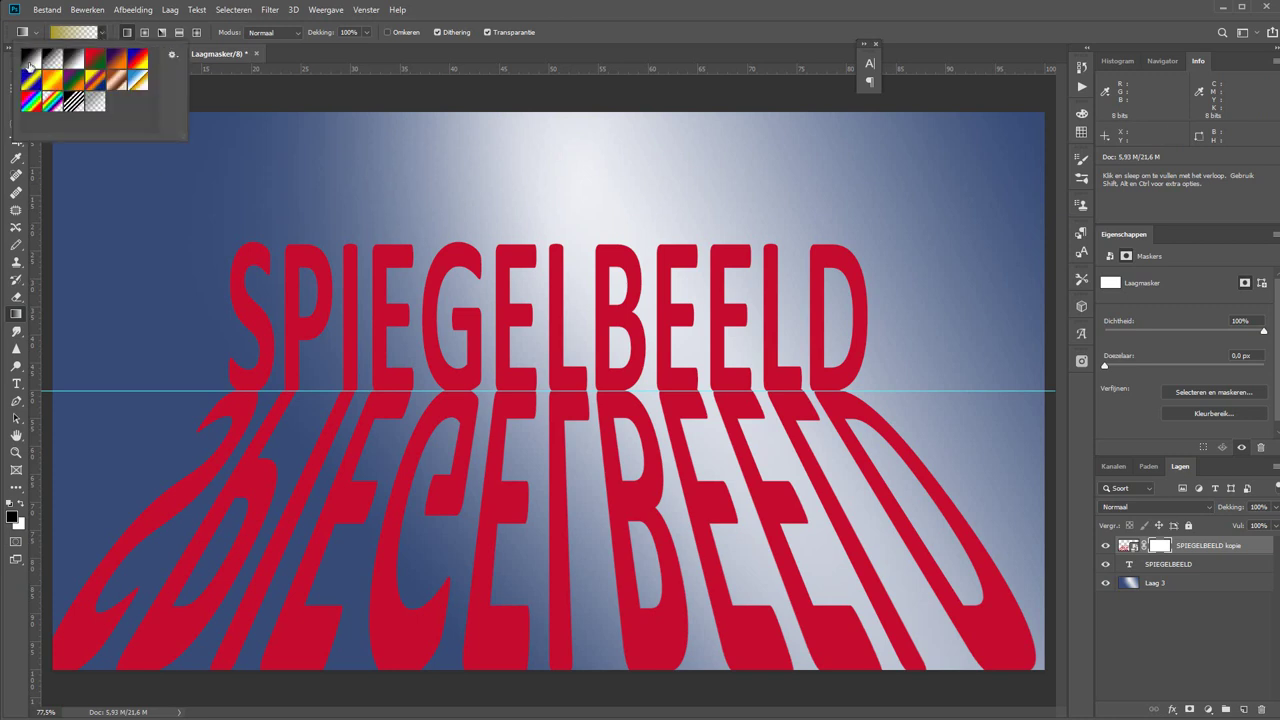
left_click(31, 62)
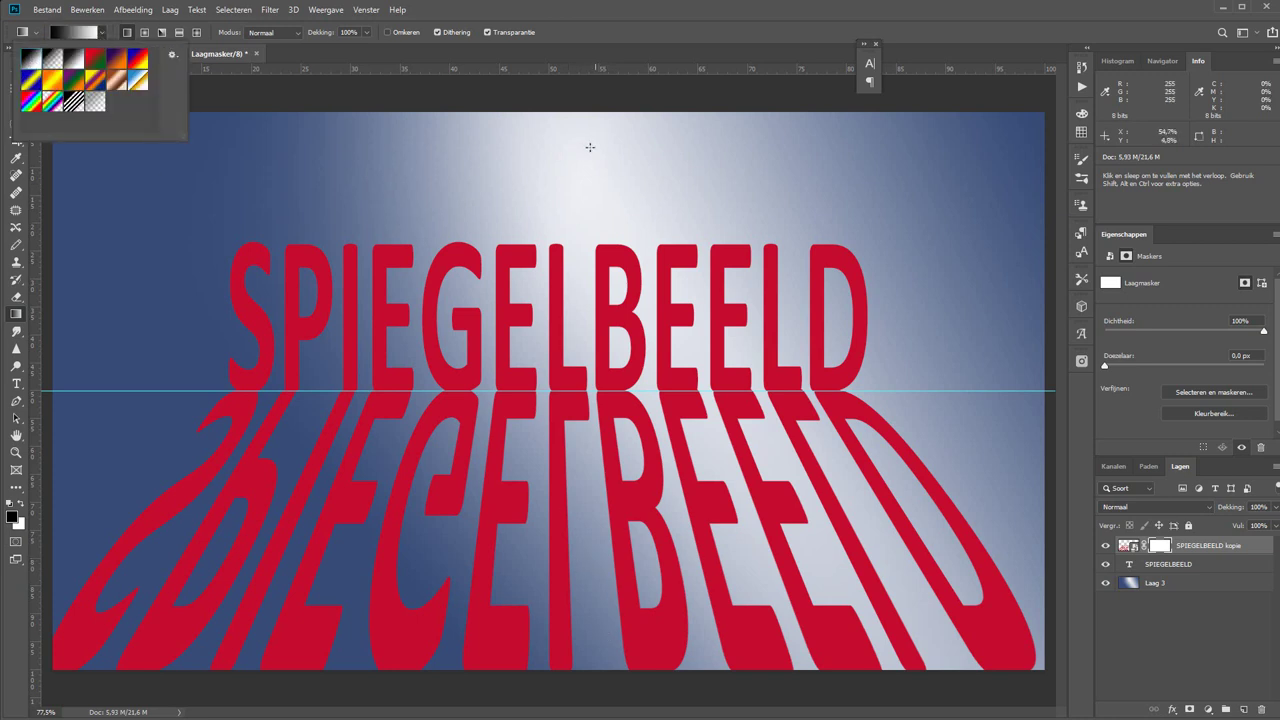
left_click(624, 38)
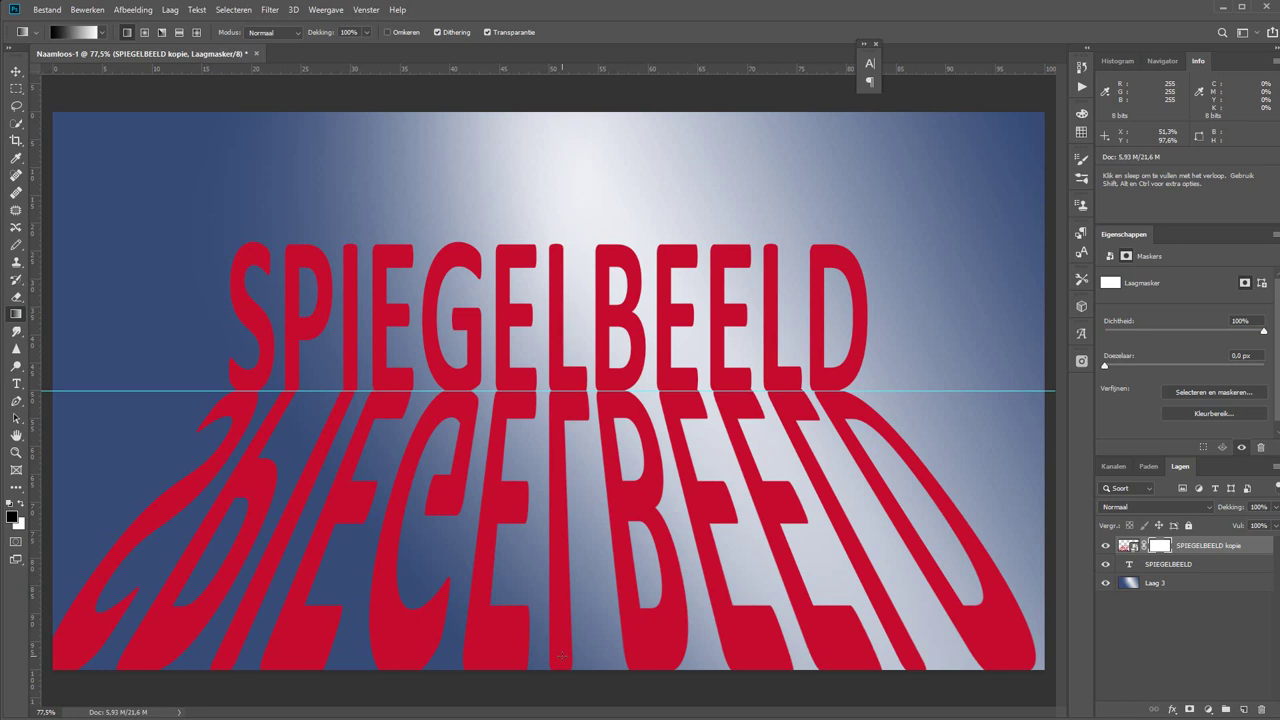
left_click_drag(562, 656, 562, 410)
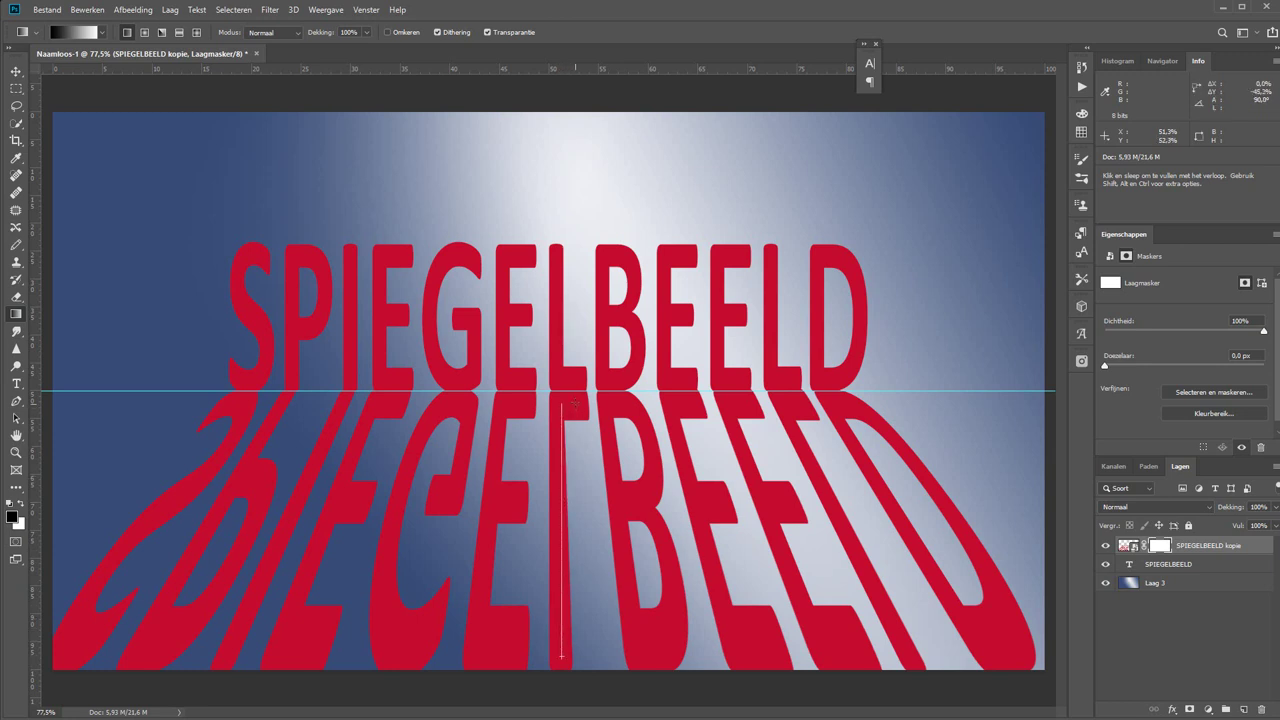
left_click_drag(562, 402, 562, 402)
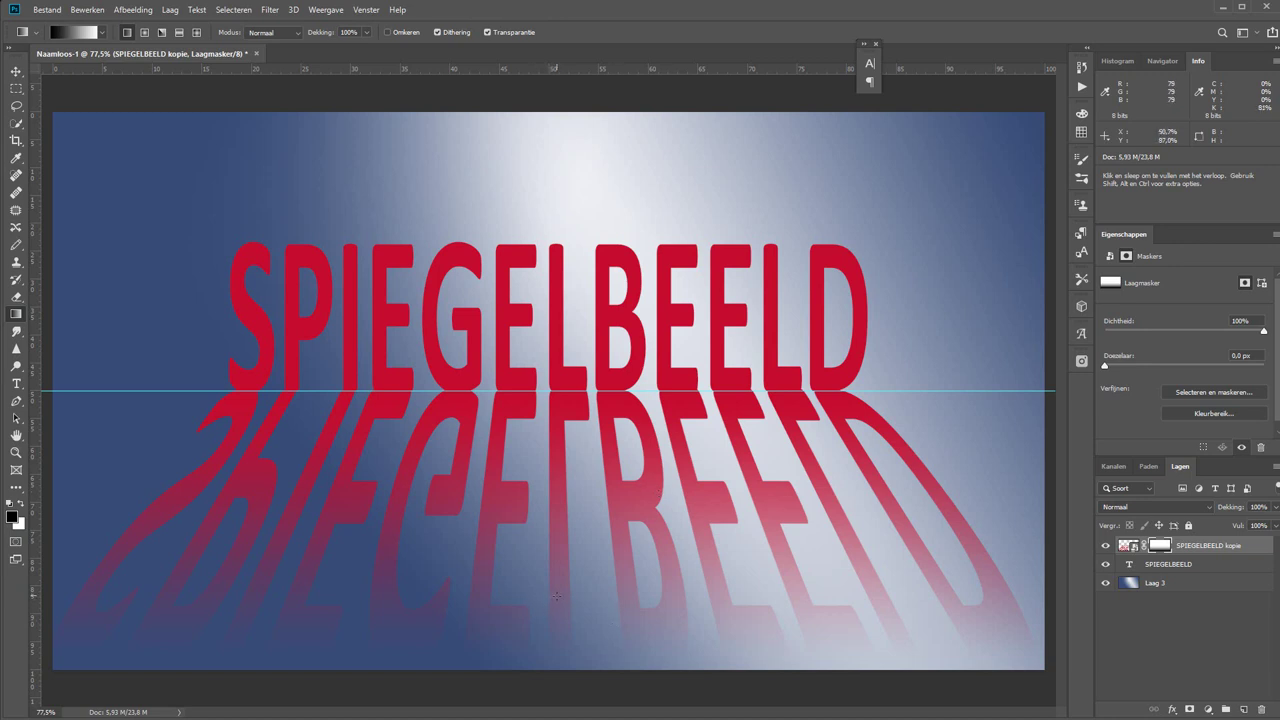
left_click_drag(556, 597, 556, 428)
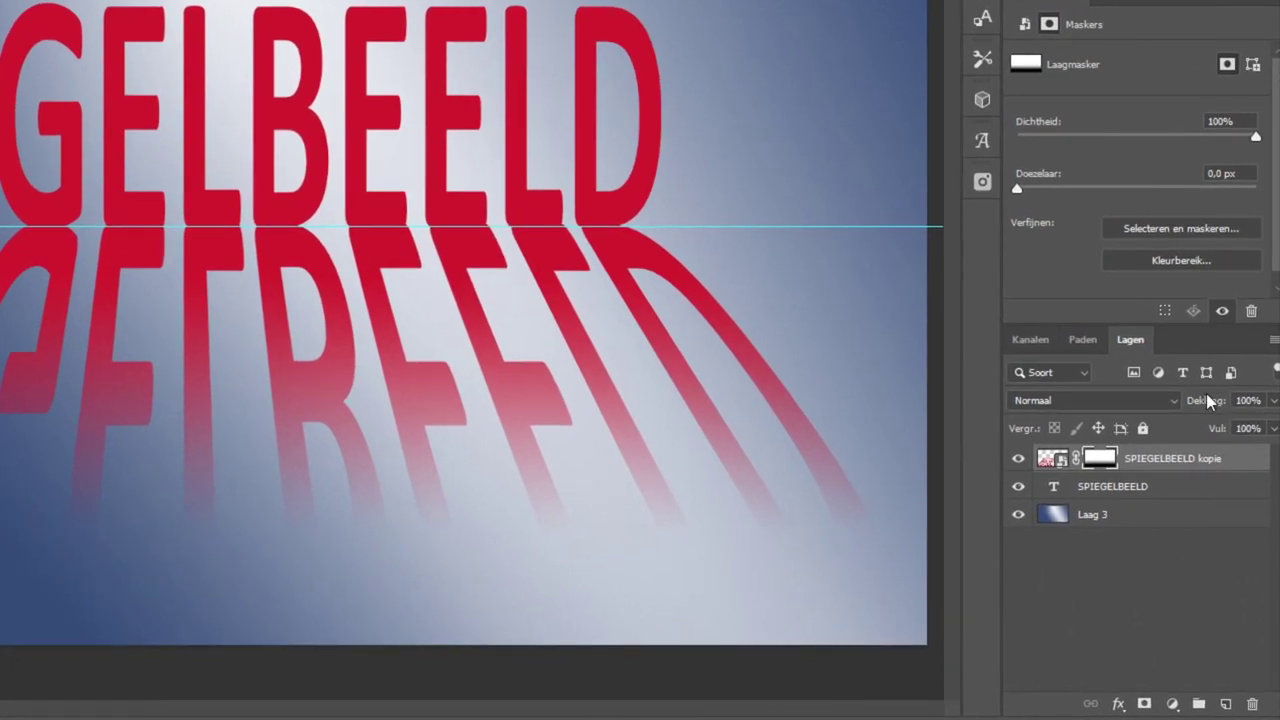
Lower the reflection layer's opacity to 26% and deselect it in the Layers panel.
left_click_drag(1210, 405, 1136, 407)
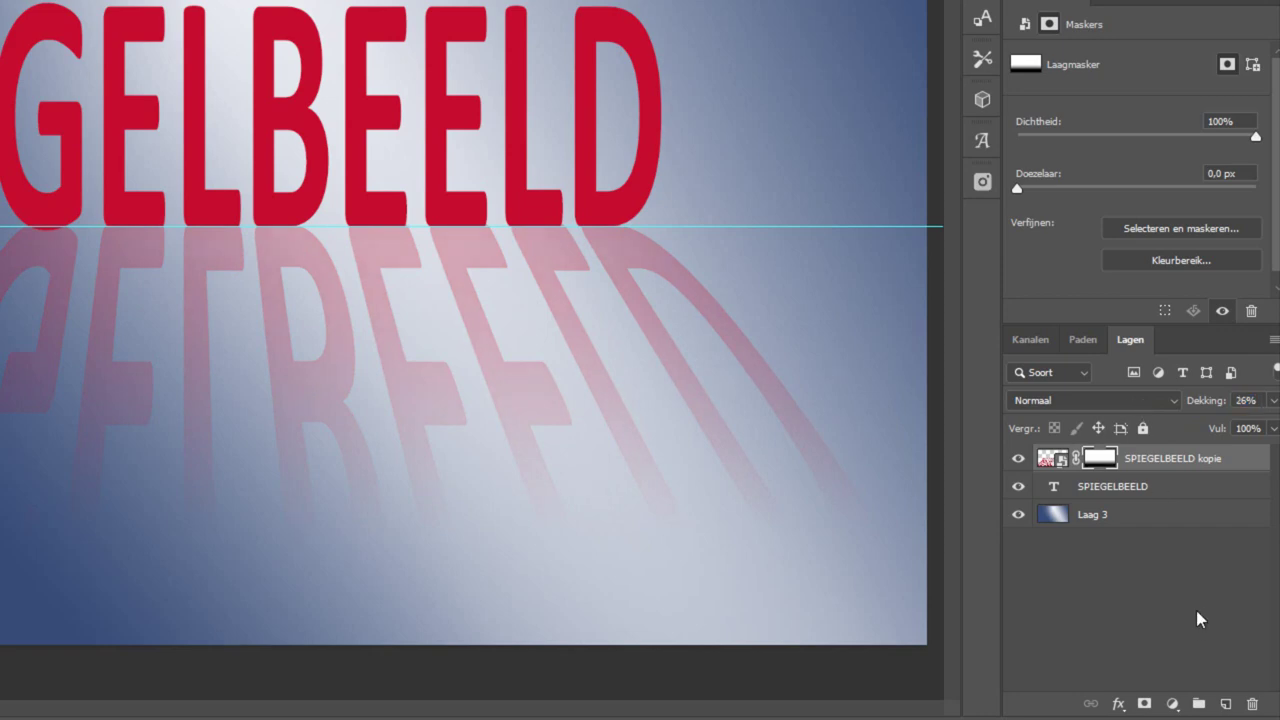
left_click(1195, 601)
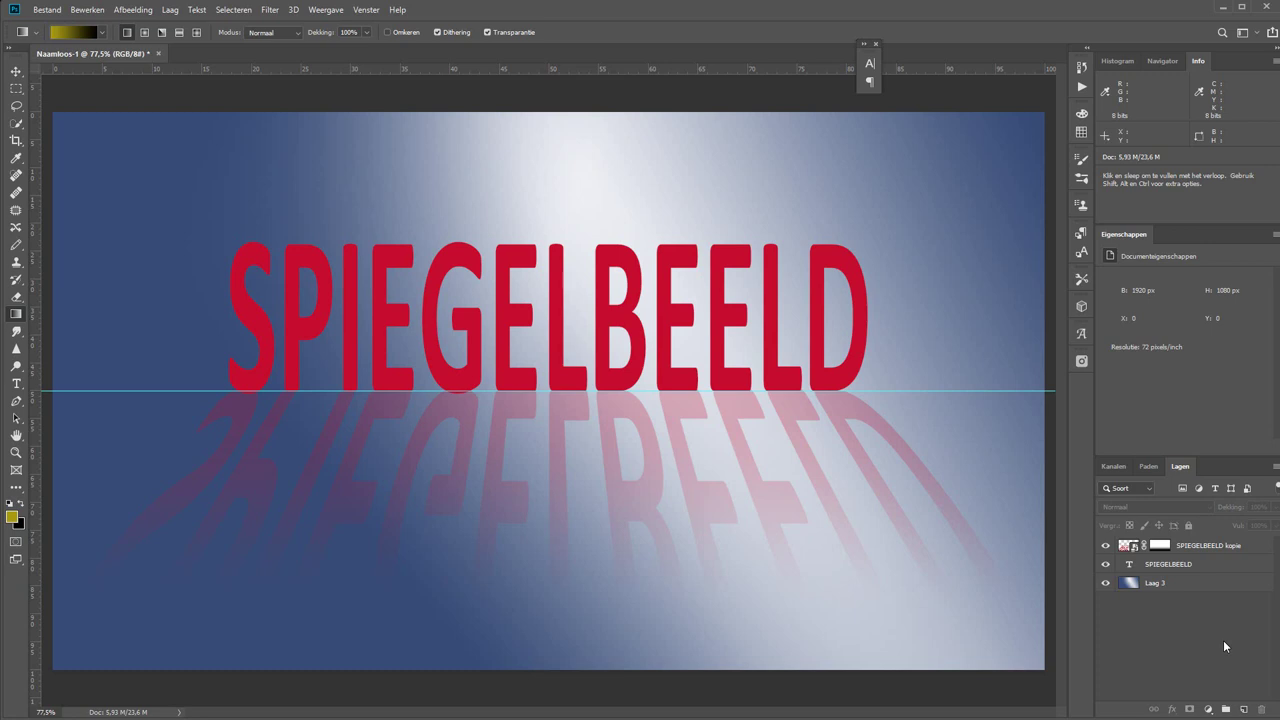
Group SPIEGELBEELD and SPIEGELBEELD kopie into Groep 1, then expand it and toggle its visibility.
left_click(1190, 566)
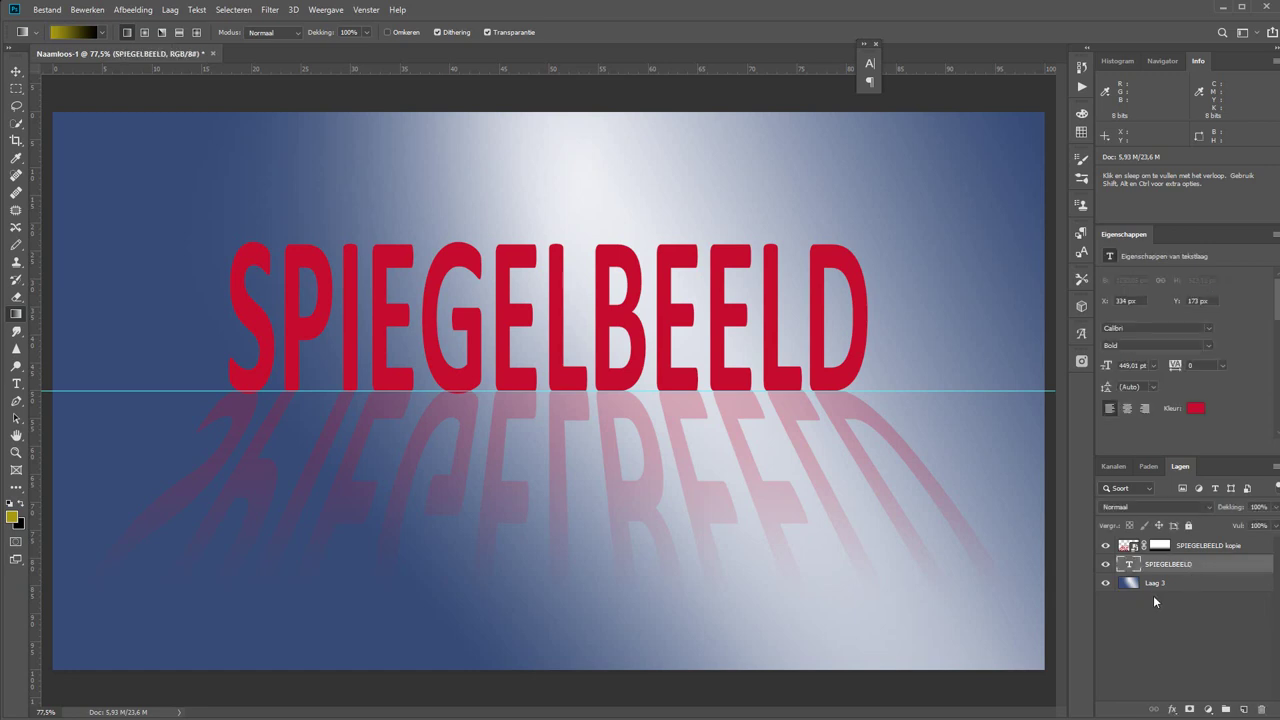
left_click(1204, 546, "shift")
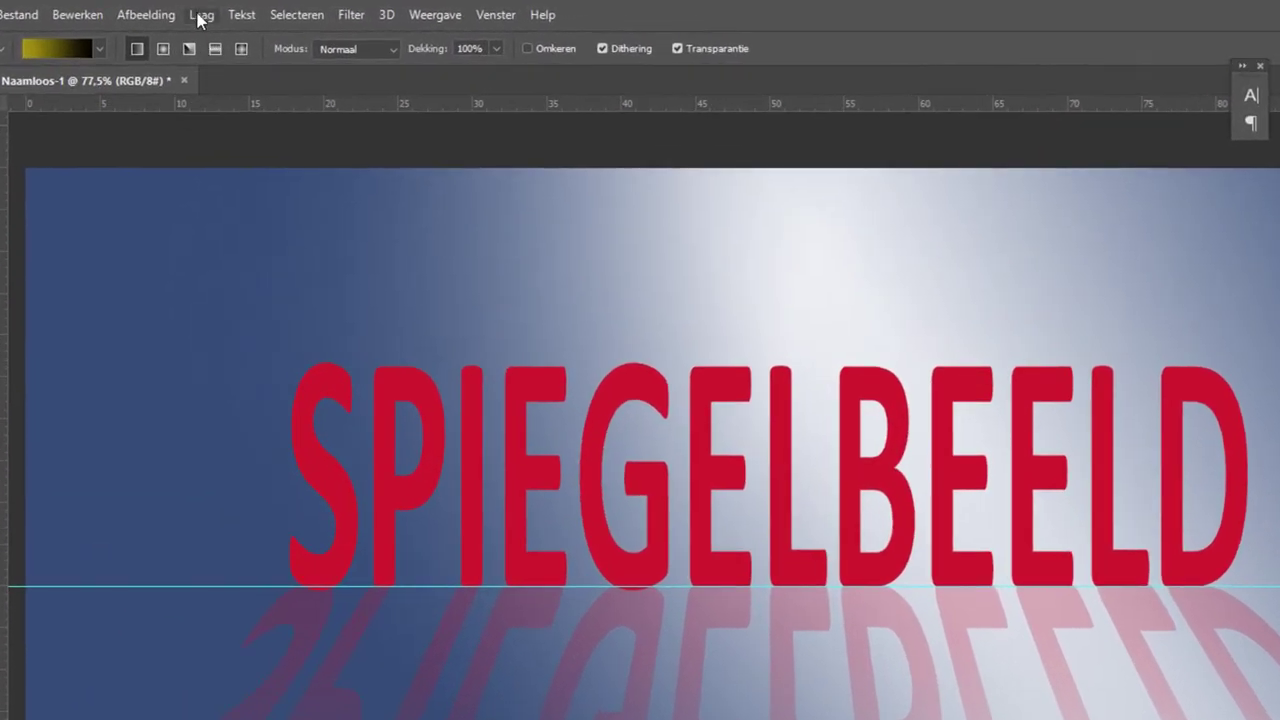
left_click(199, 16)
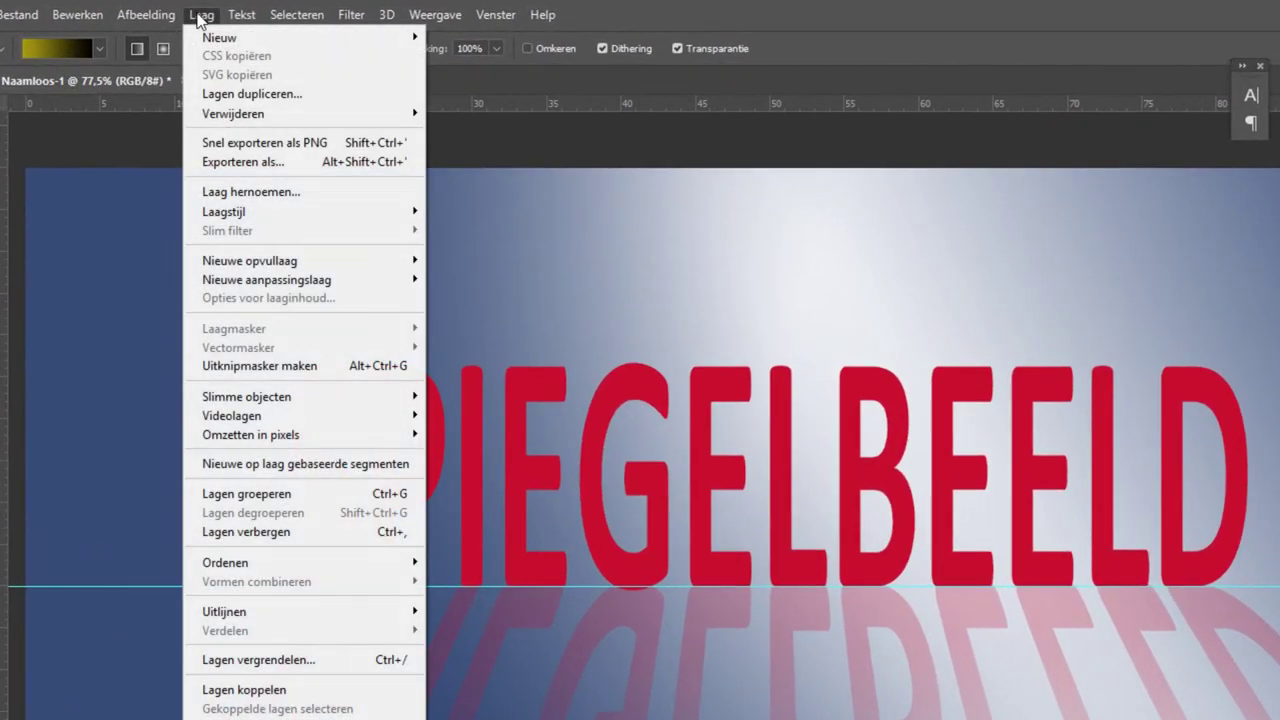
left_click(327, 494)
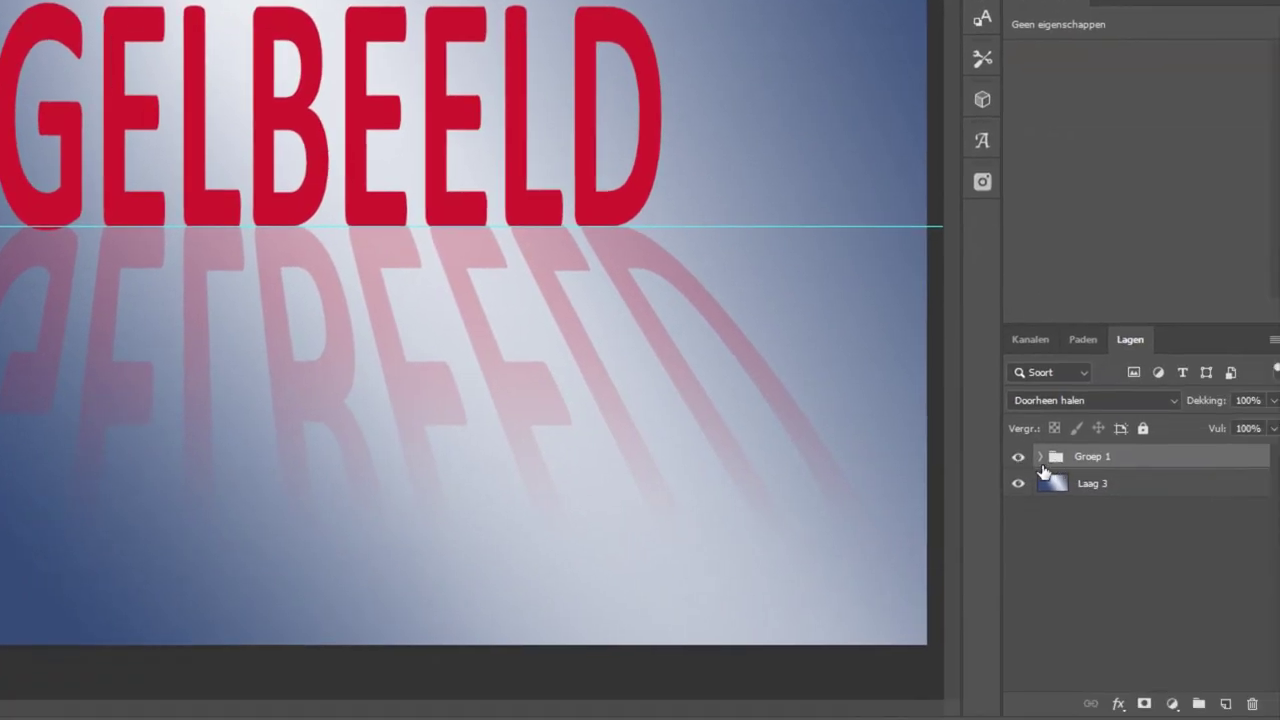
left_click(1040, 457)
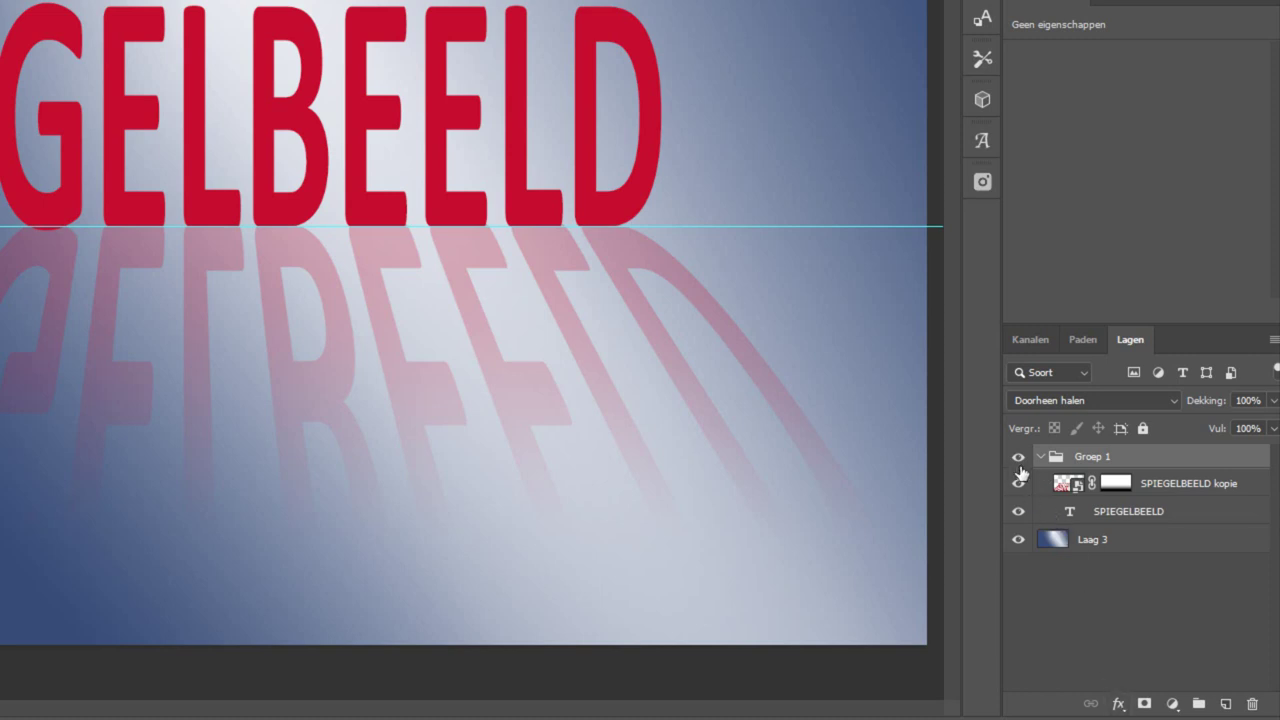
left_click(1018, 457)
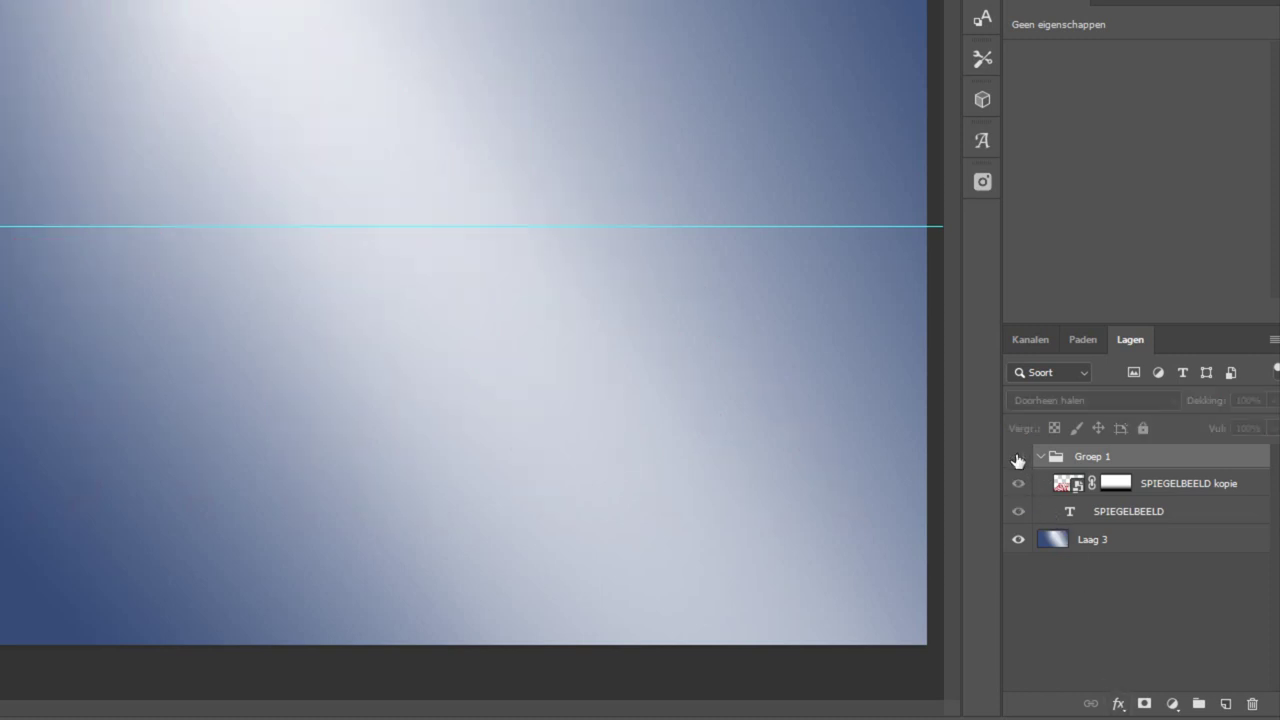
left_click(1018, 458)
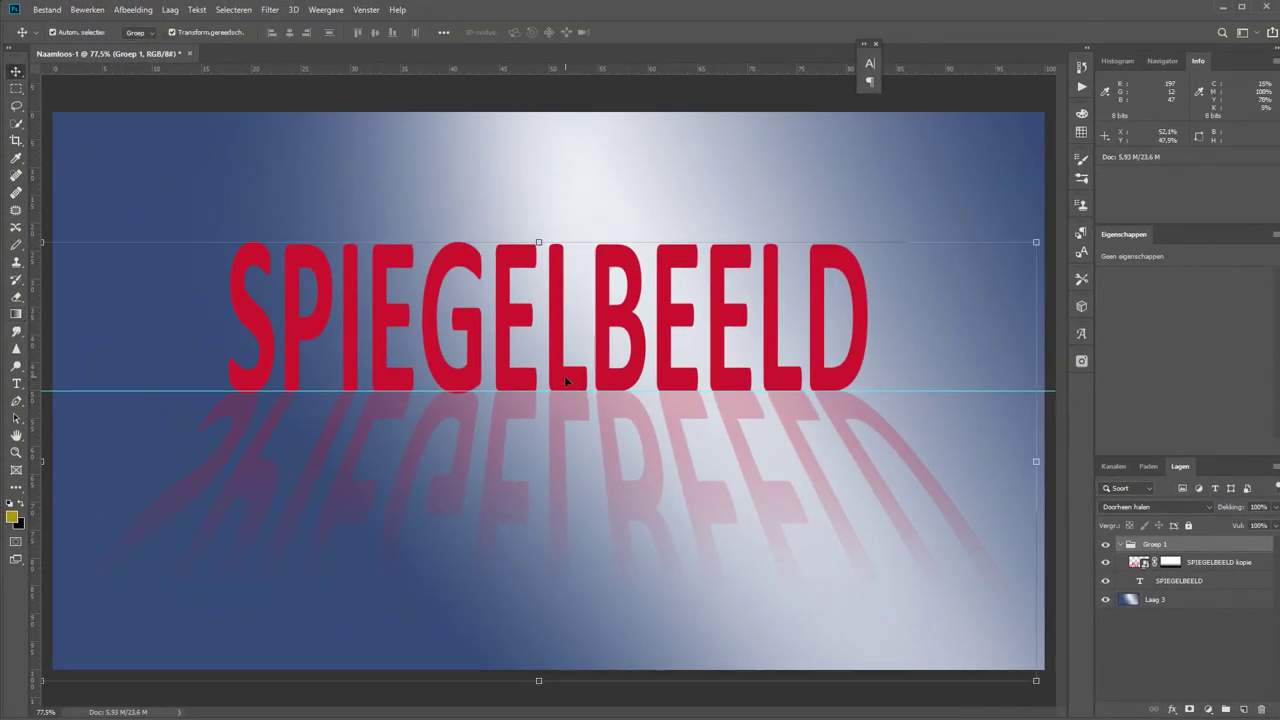
Move Groep 1 up and back to its centred spot, then bring up its layer options.
mouse_move(556, 383)
left_mouse_down()
mouse_move(539, 287)
mouse_move(467, 370)
left_mouse_up()
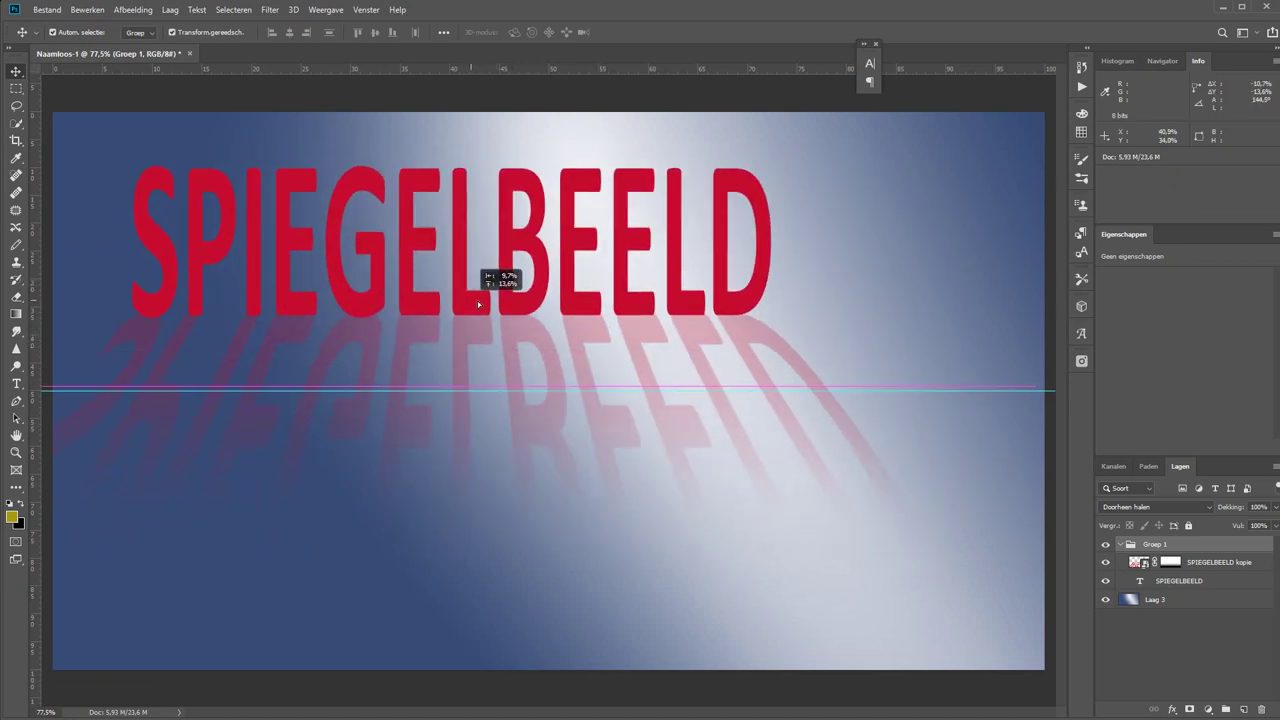
left_click_drag(419, 351, 429, 363)
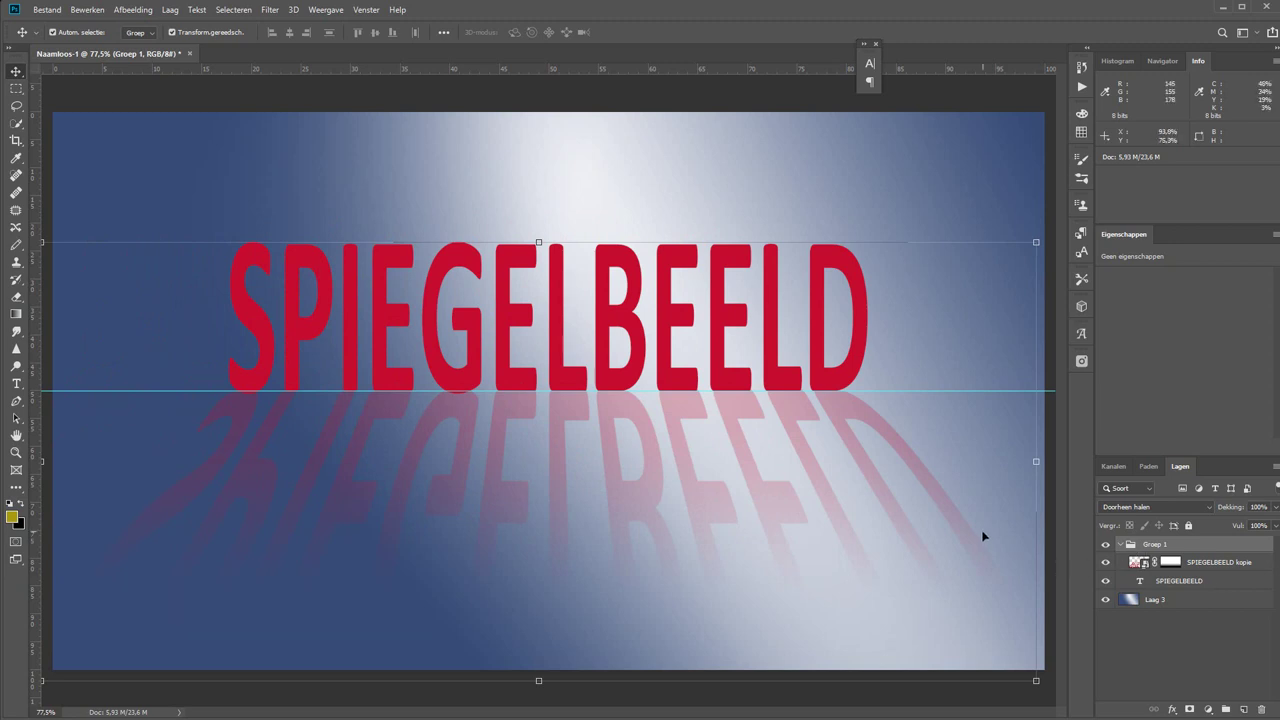
right_click(1196, 551)
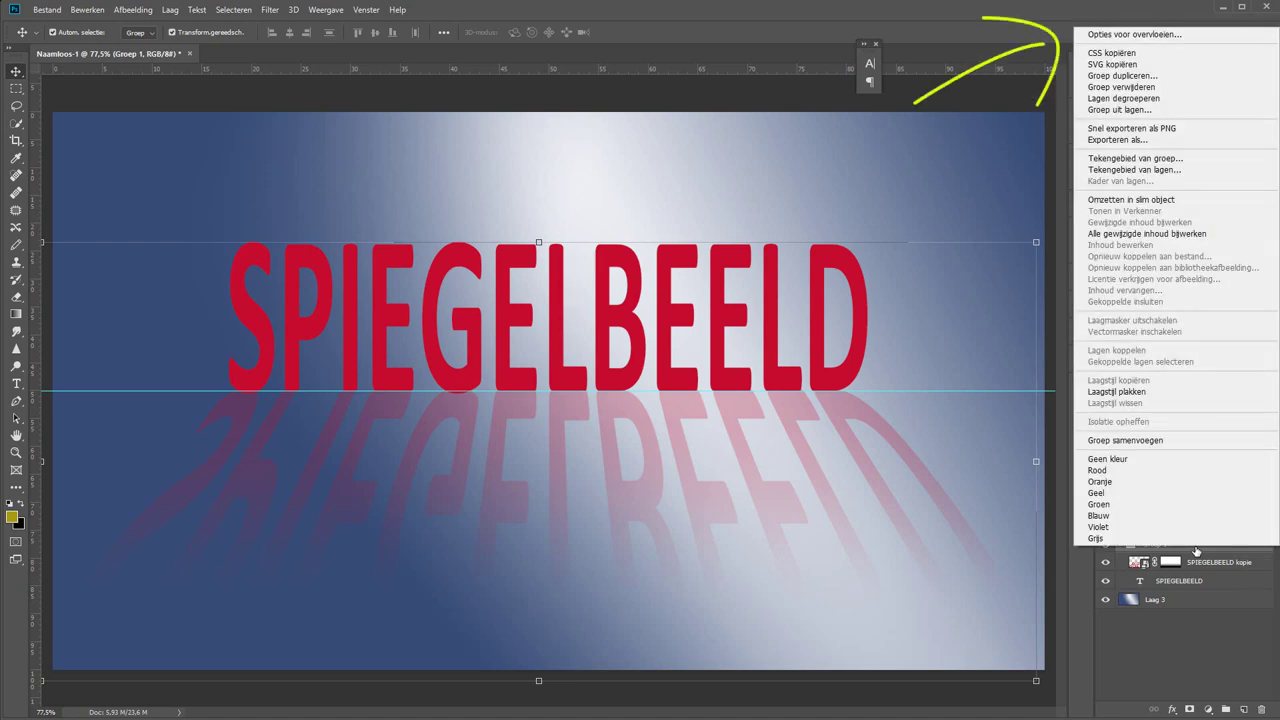
Add a Schuine kant en reliëf bevel to Groep 1 with reduced depth and size 49.
left_click(170, 12)
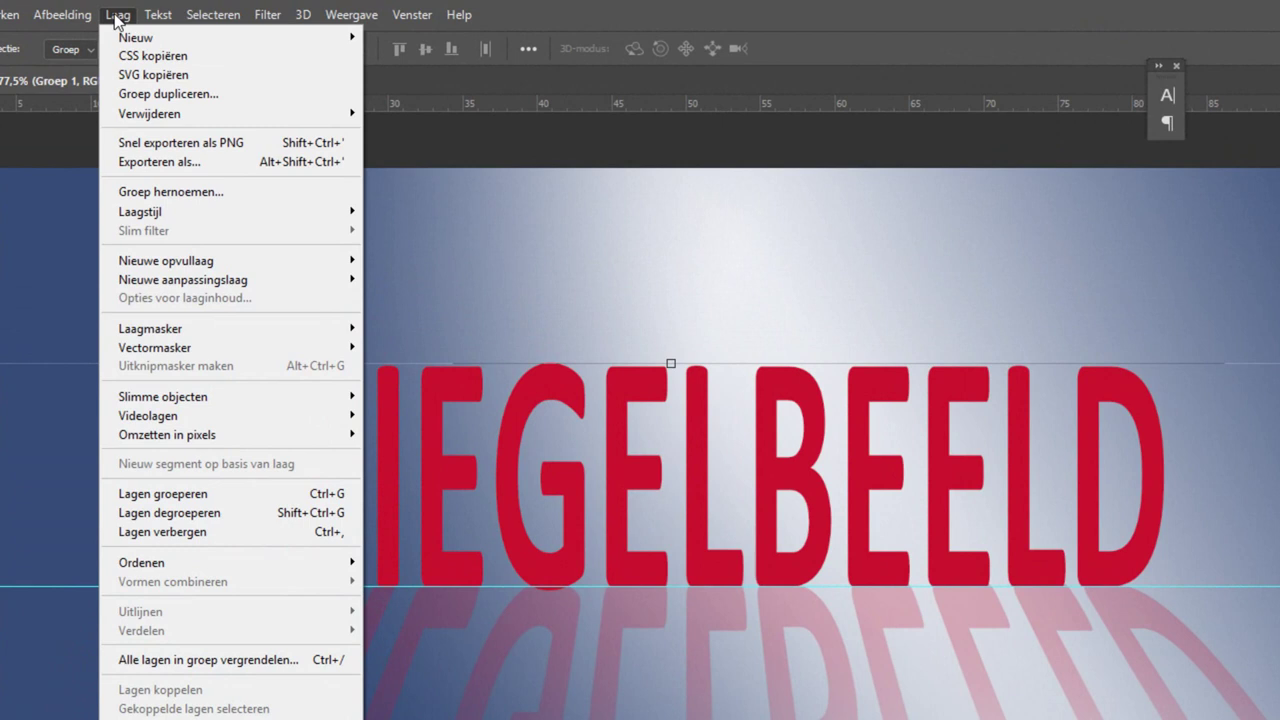
mouse_move(140, 211)
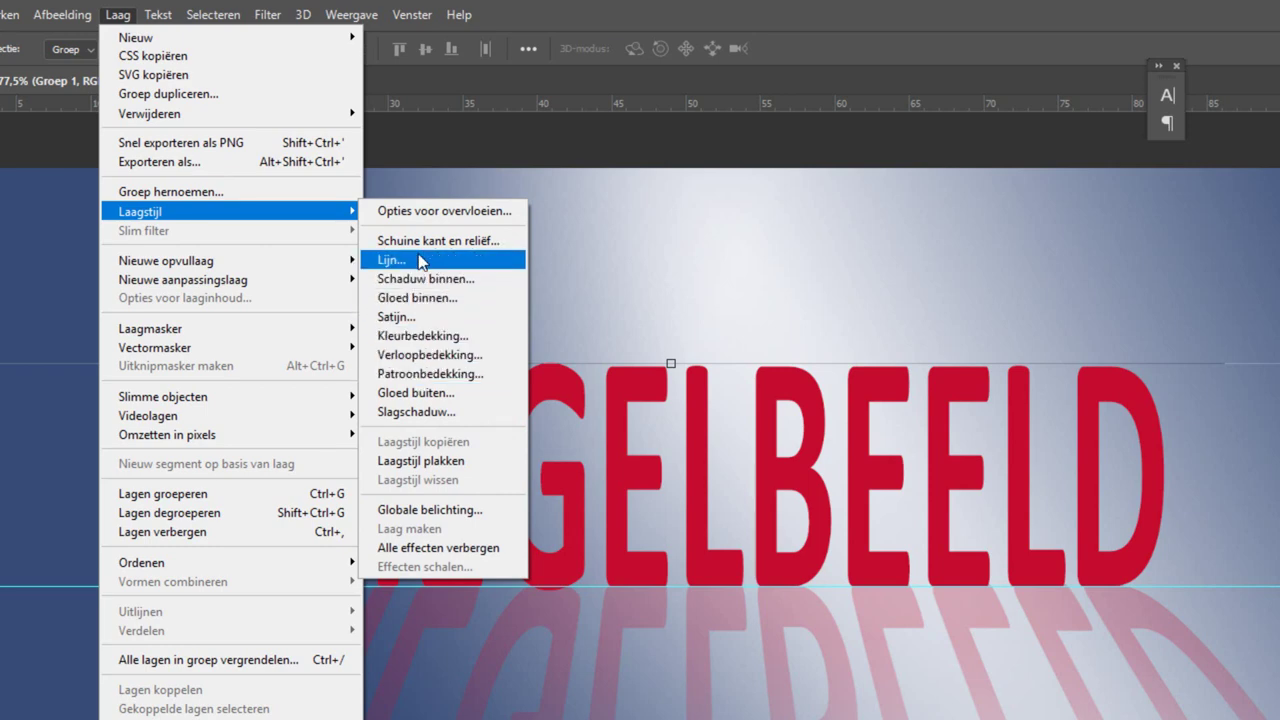
left_click(423, 243)
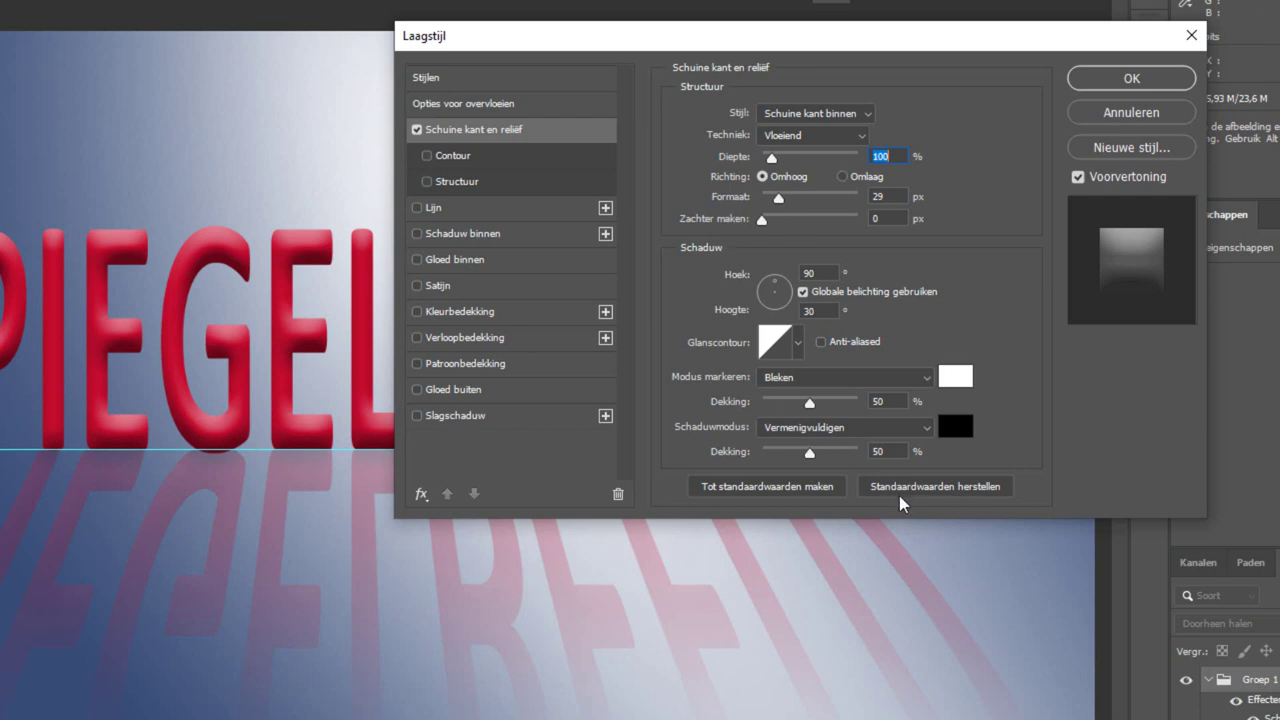
left_click_drag(771, 157, 767, 164)
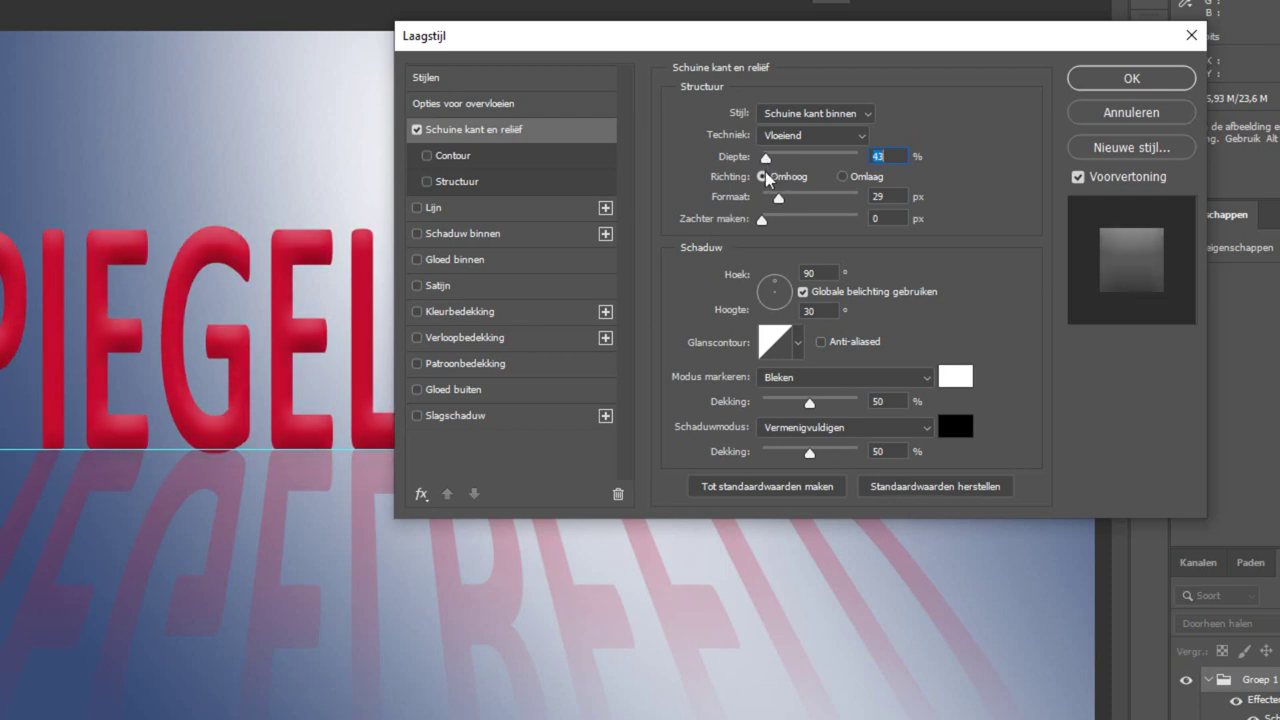
mouse_move(779, 198)
left_mouse_down()
mouse_move(792, 226)
mouse_move(837, 219)
mouse_move(855, 231)
left_mouse_up()
Add a Slagschaduw drop shadow at 7% opacity and 14 px distance, and apply the style.
left_click(417, 415)
left_click(500, 418)
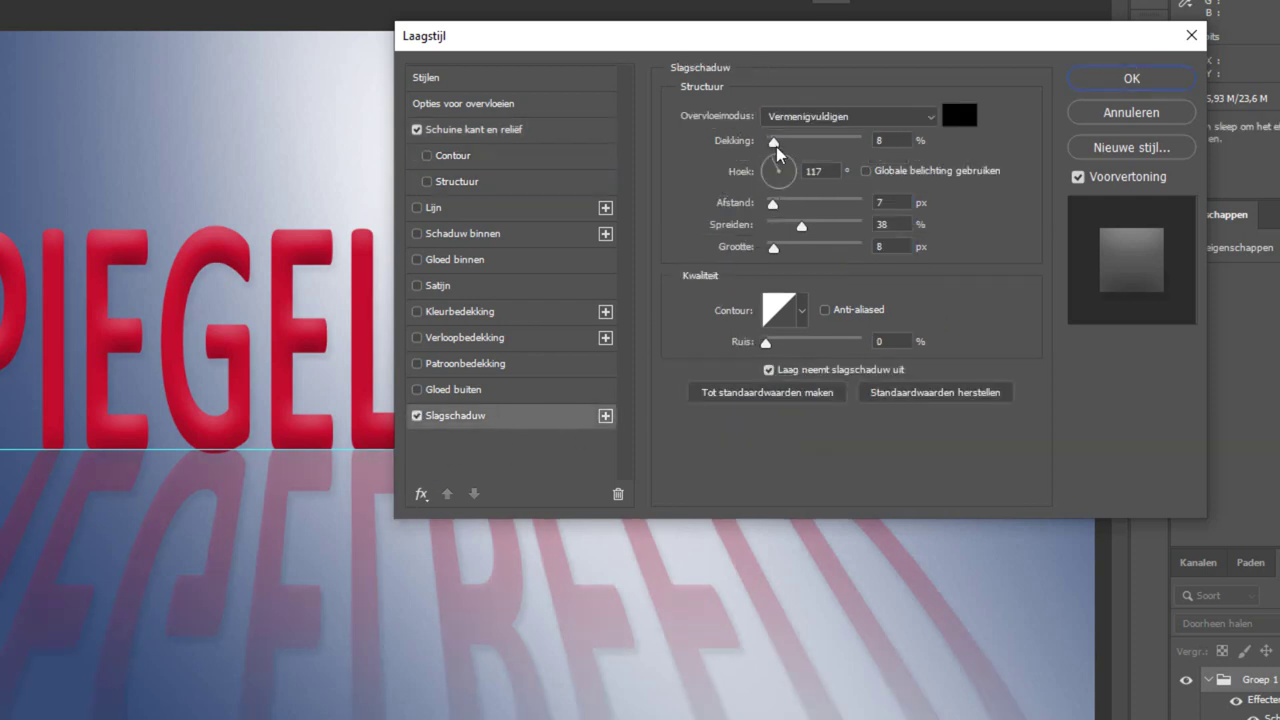
left_click_drag(774, 142, 773, 145)
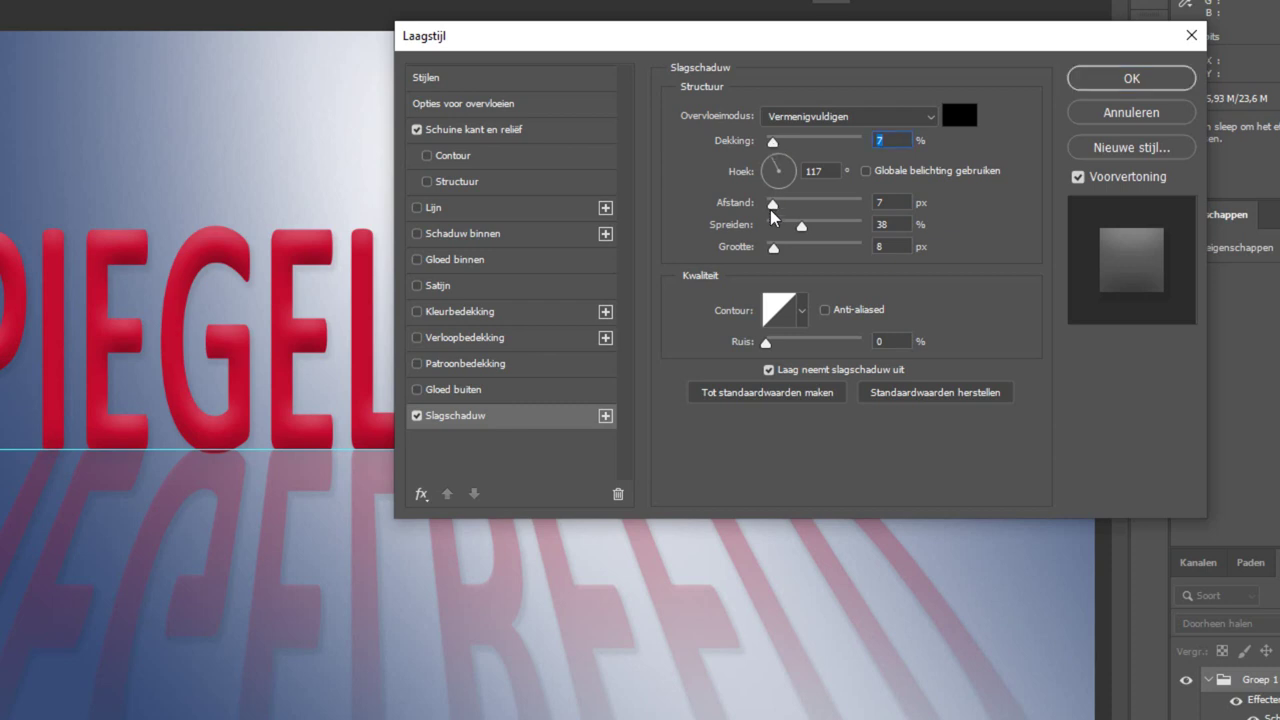
left_click_drag(772, 204, 776, 208)
left_click(1107, 78)
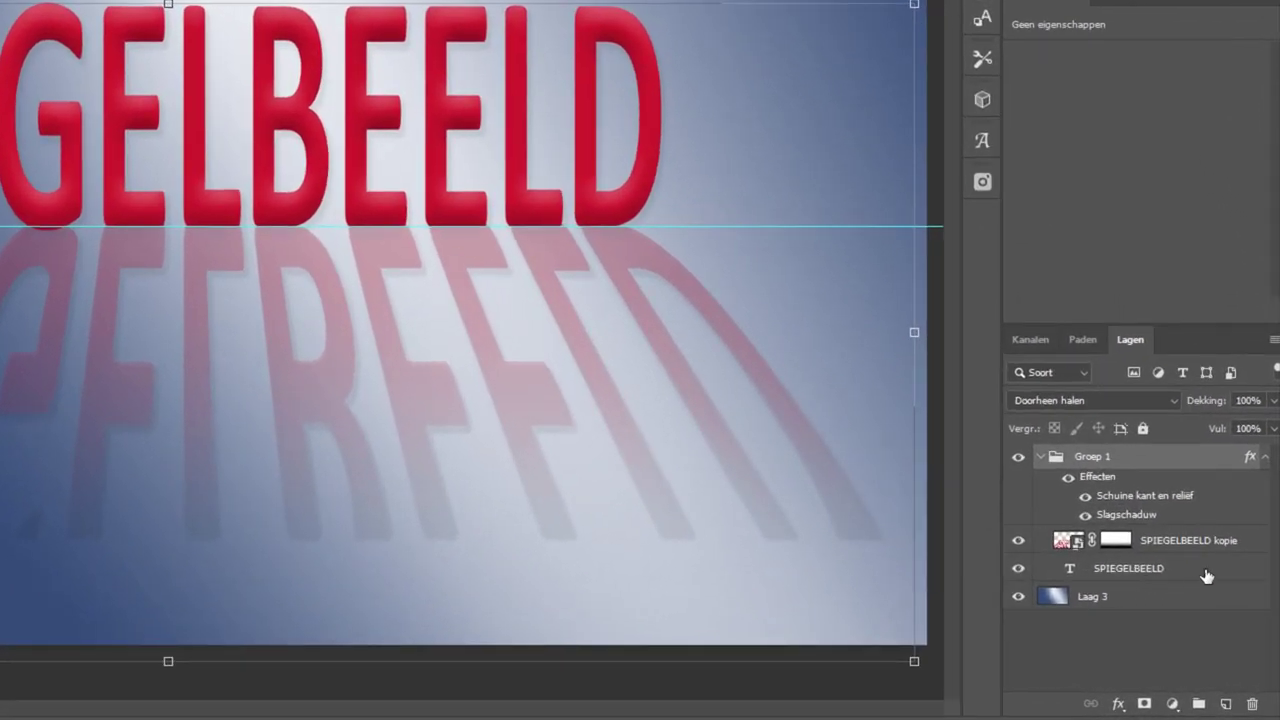
Copy Groep 1's layer style and hide the group's own effects.
left_click(1206, 575)
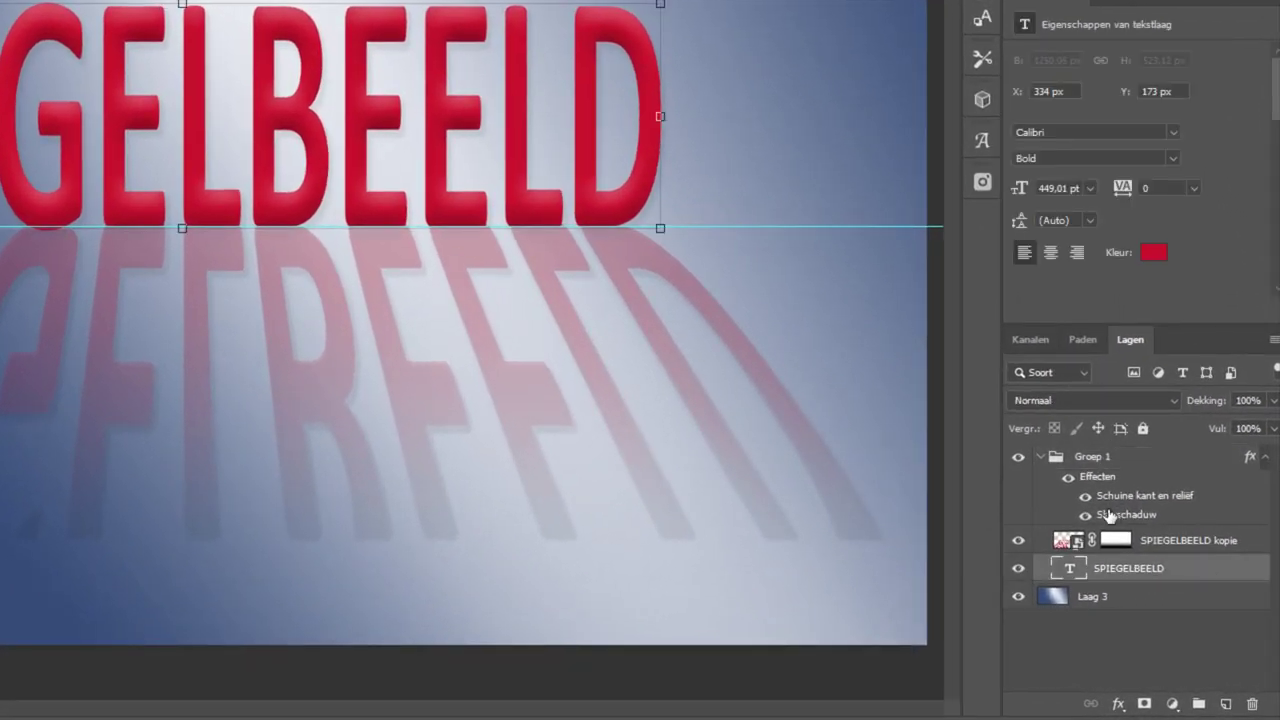
left_click(1109, 480)
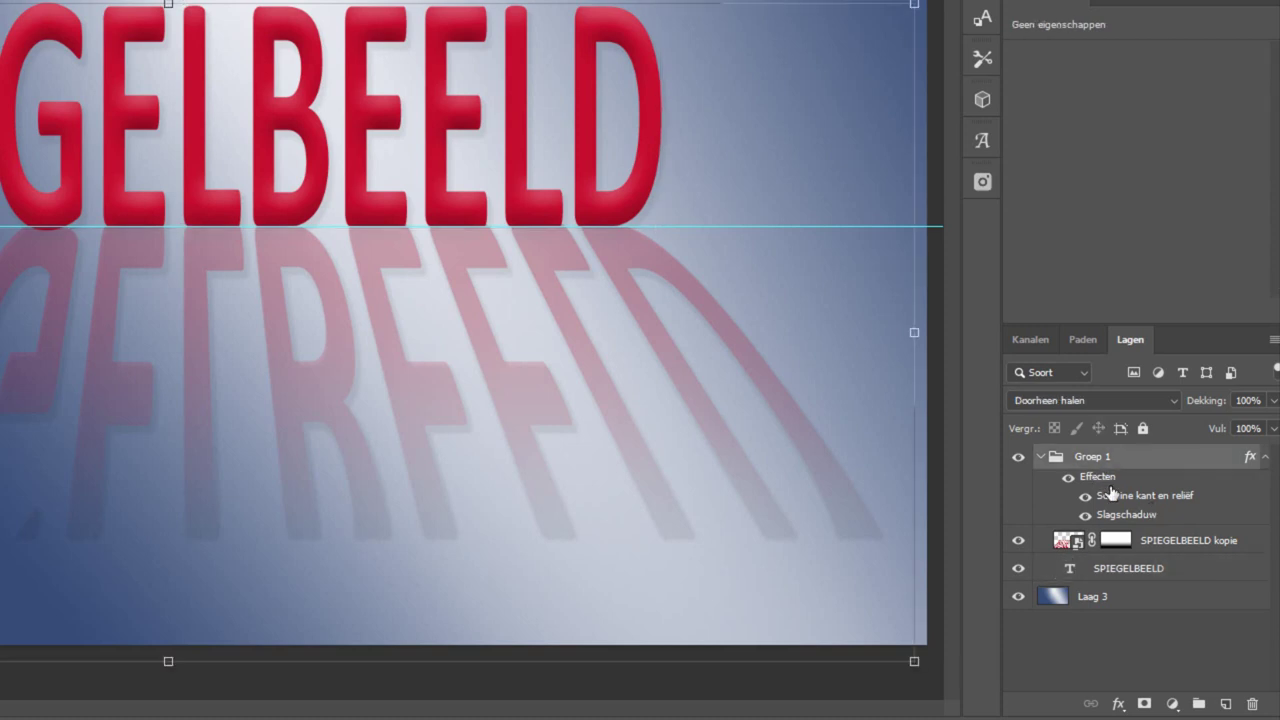
right_click(1100, 478)
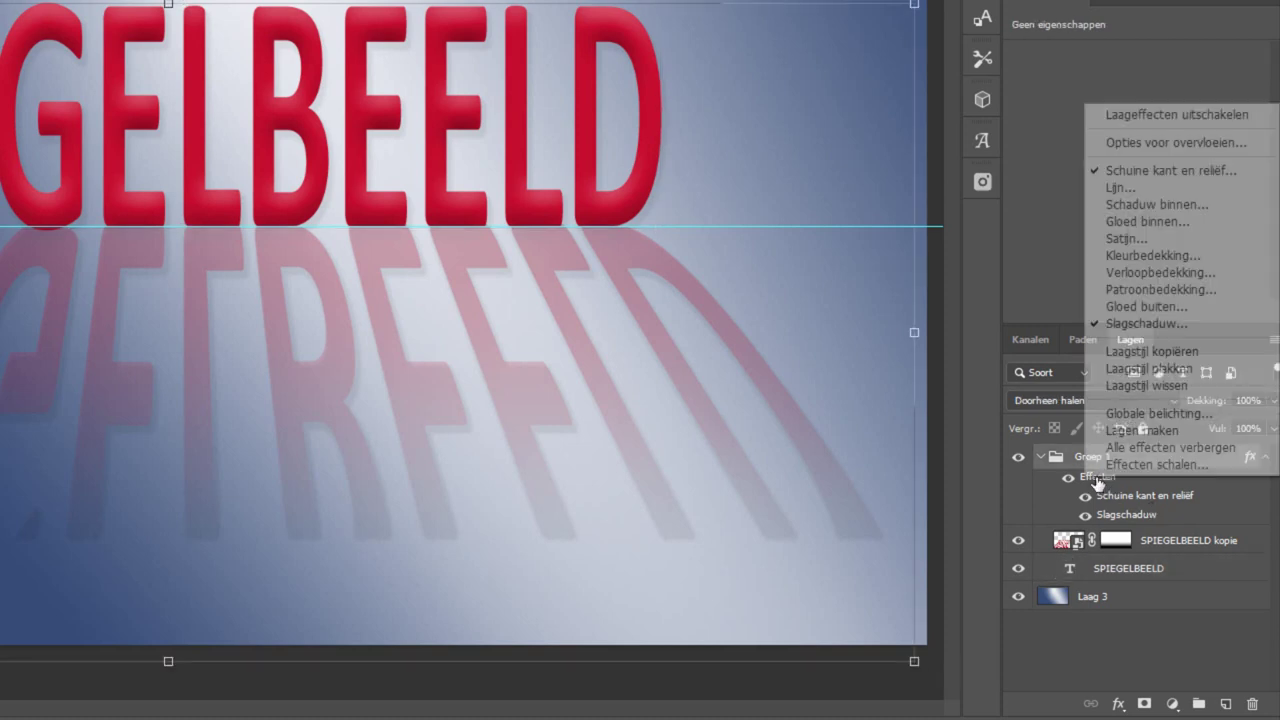
left_click(1152, 352)
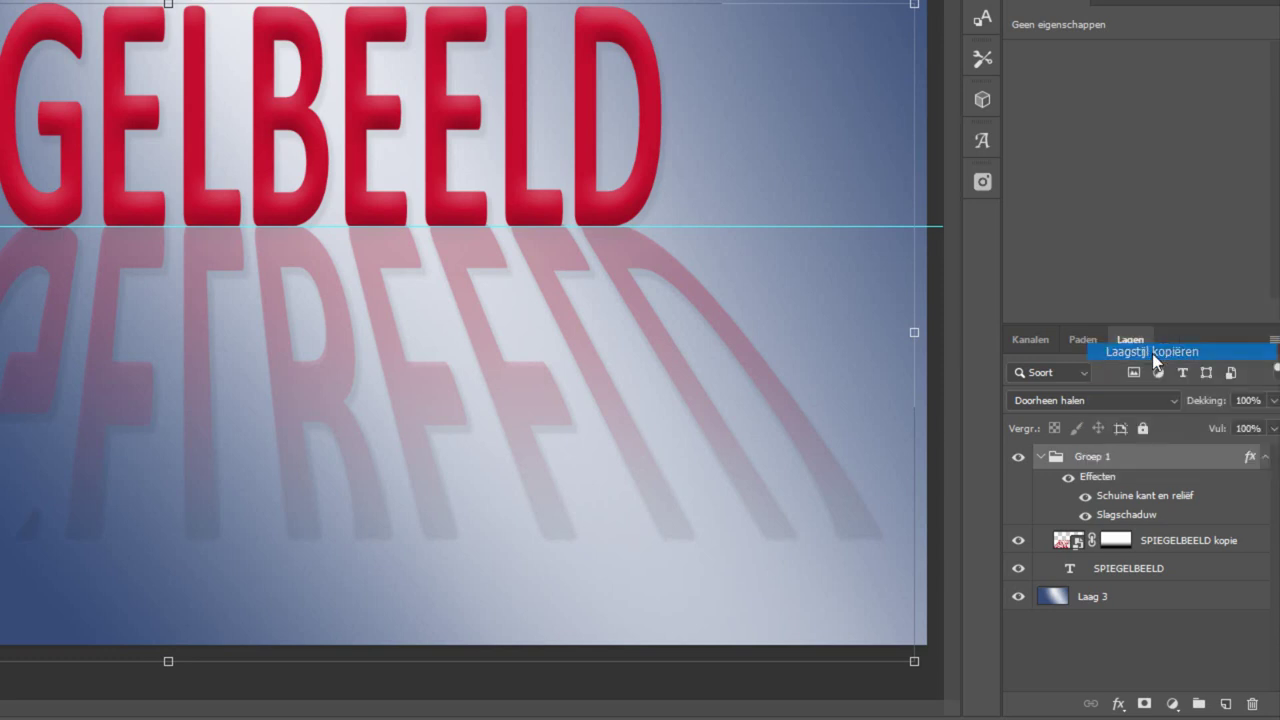
left_click(1069, 479)
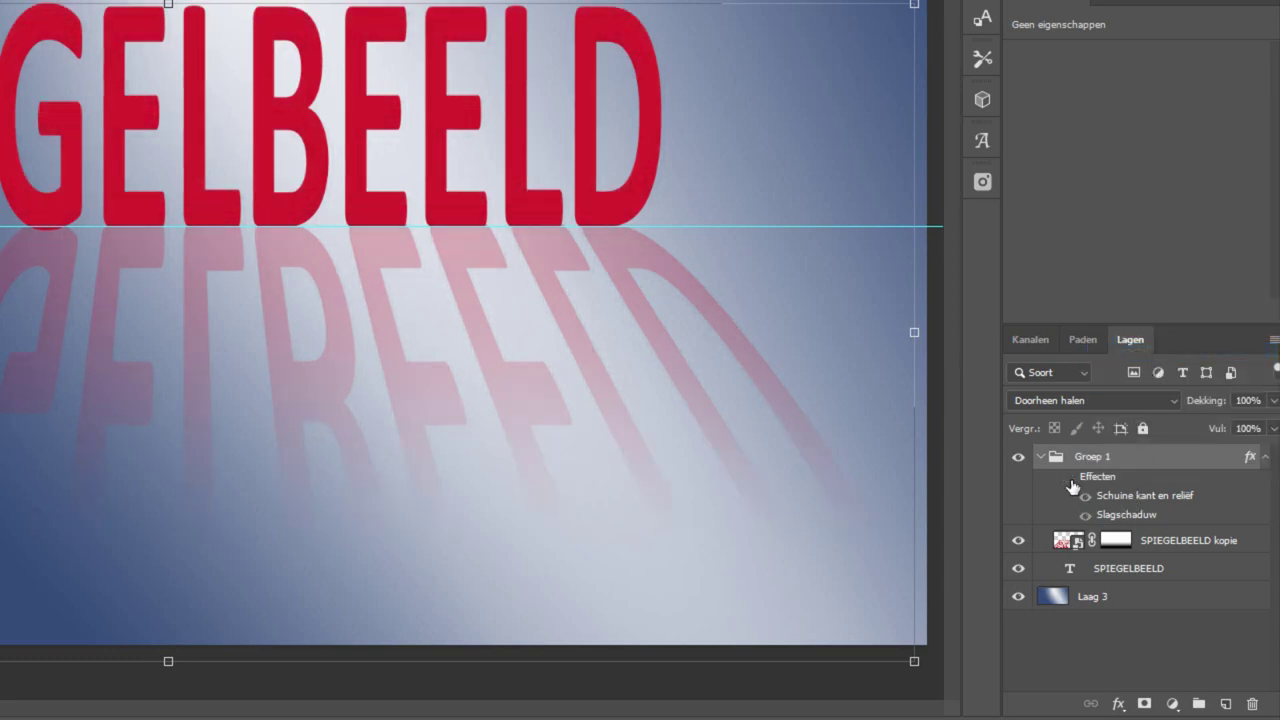
Paste the bevel and drop-shadow style onto the SPIEGELBEELD text layer.
left_click(1185, 570)
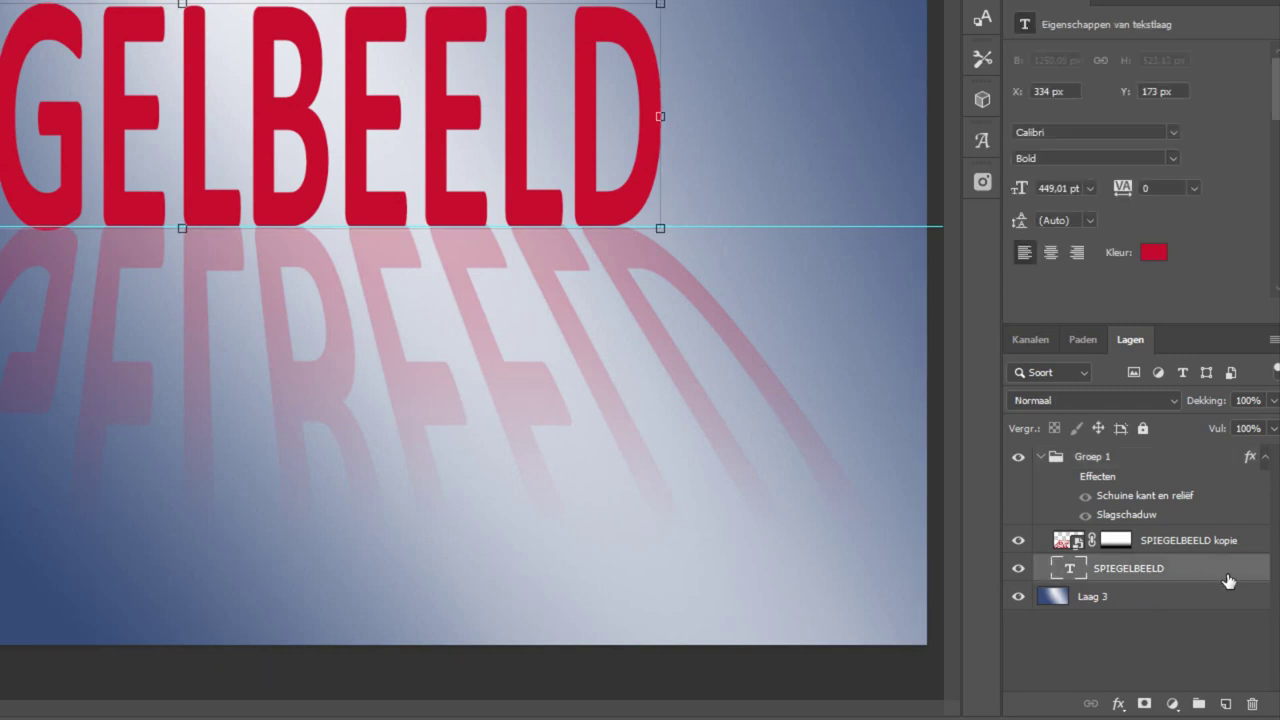
right_click(1188, 570)
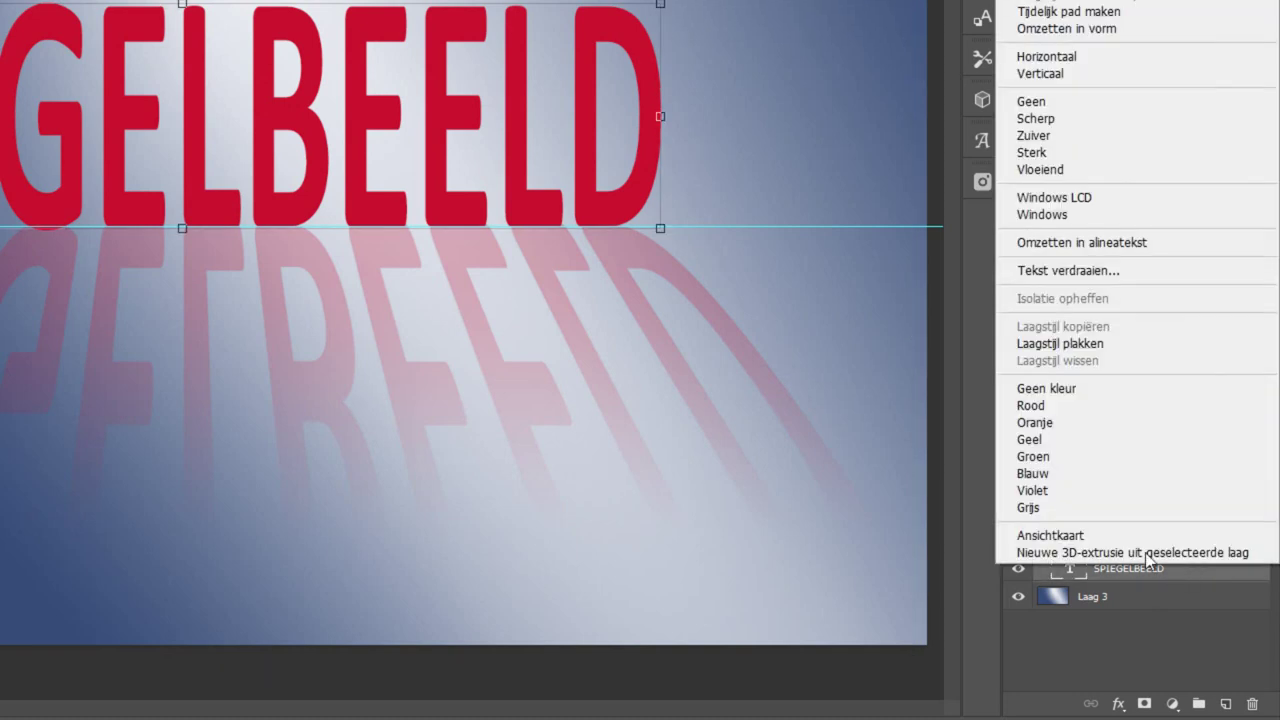
left_click(1108, 344)
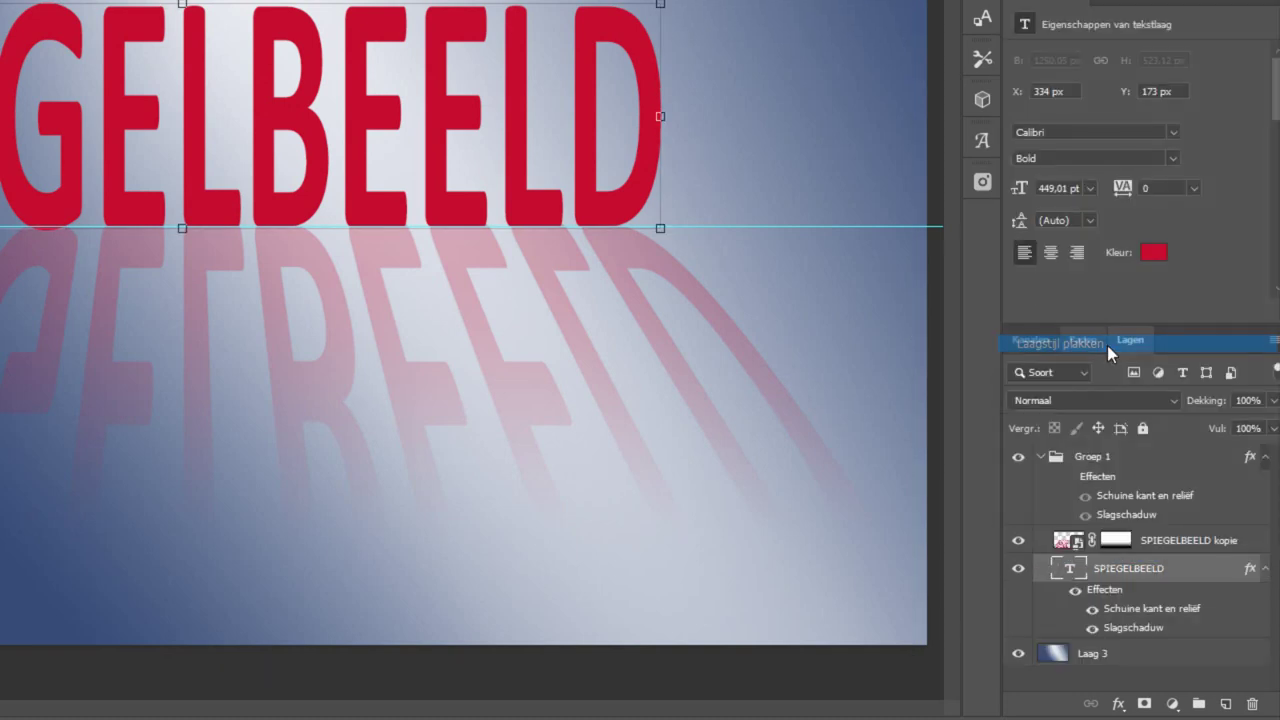